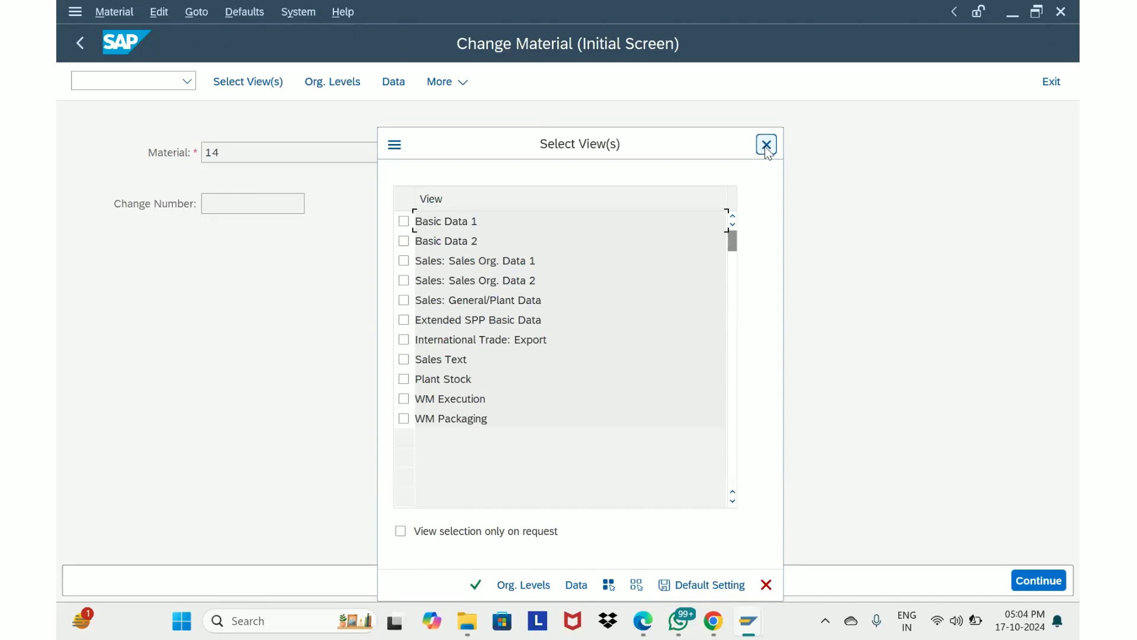
Select views Basic Data 1 and 2, Sales Org. Data 1 and 2, General/Plant Data, WM Execution and WM Packaging, then confirm organizational levels
left_click(403, 221)
left_click(404, 241)
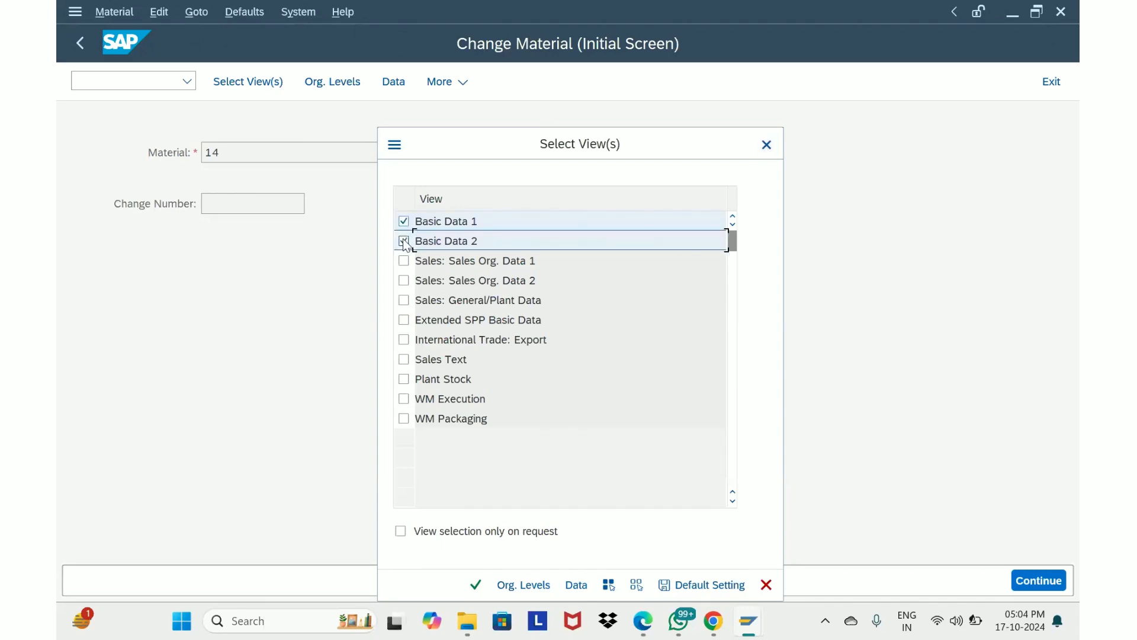
left_click(404, 279)
left_click(404, 302)
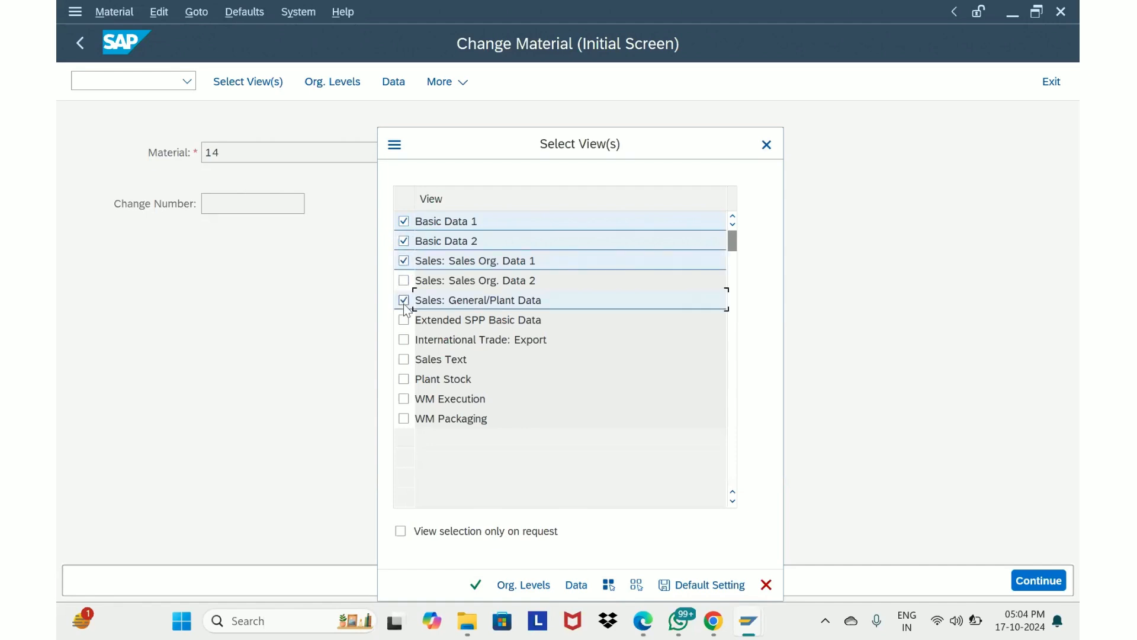
left_click(408, 400)
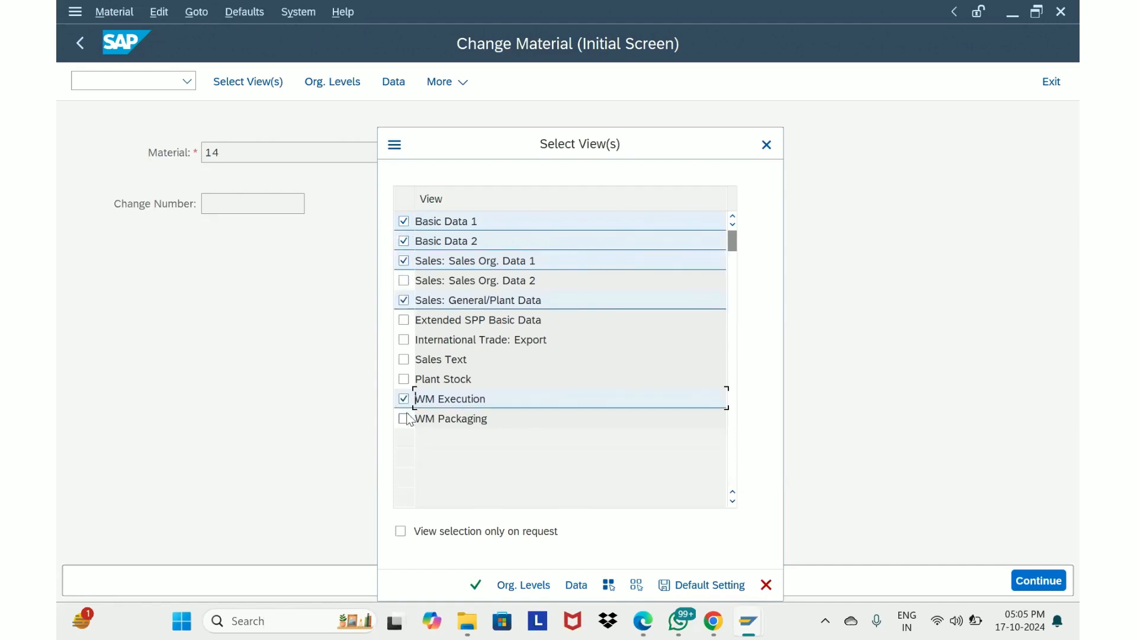
left_click(406, 418)
left_click(405, 281)
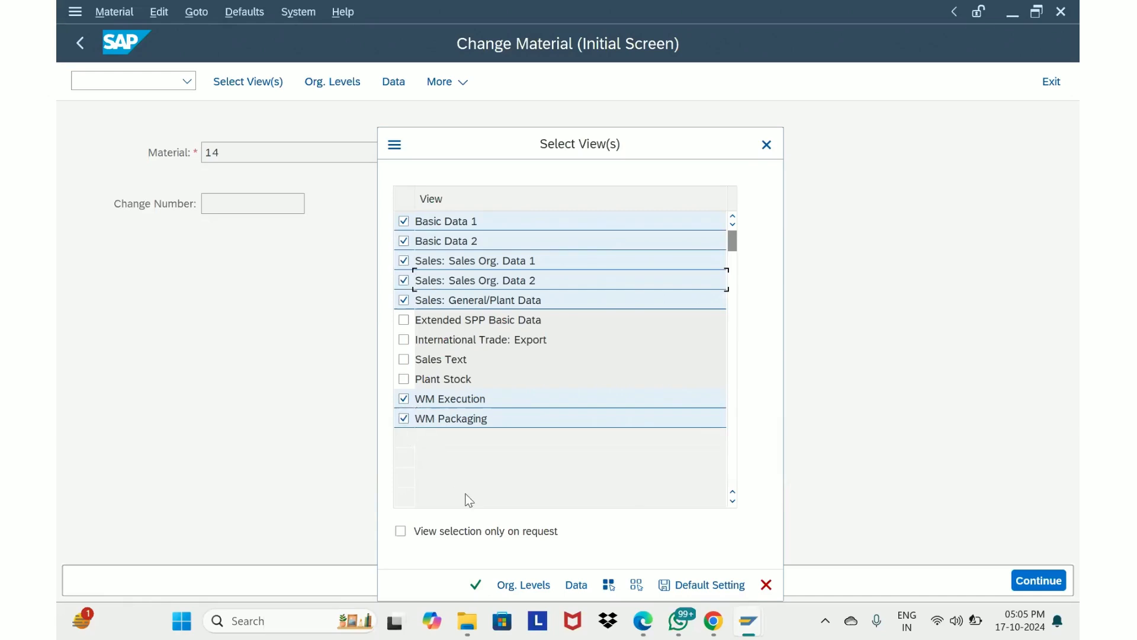
left_click(476, 584)
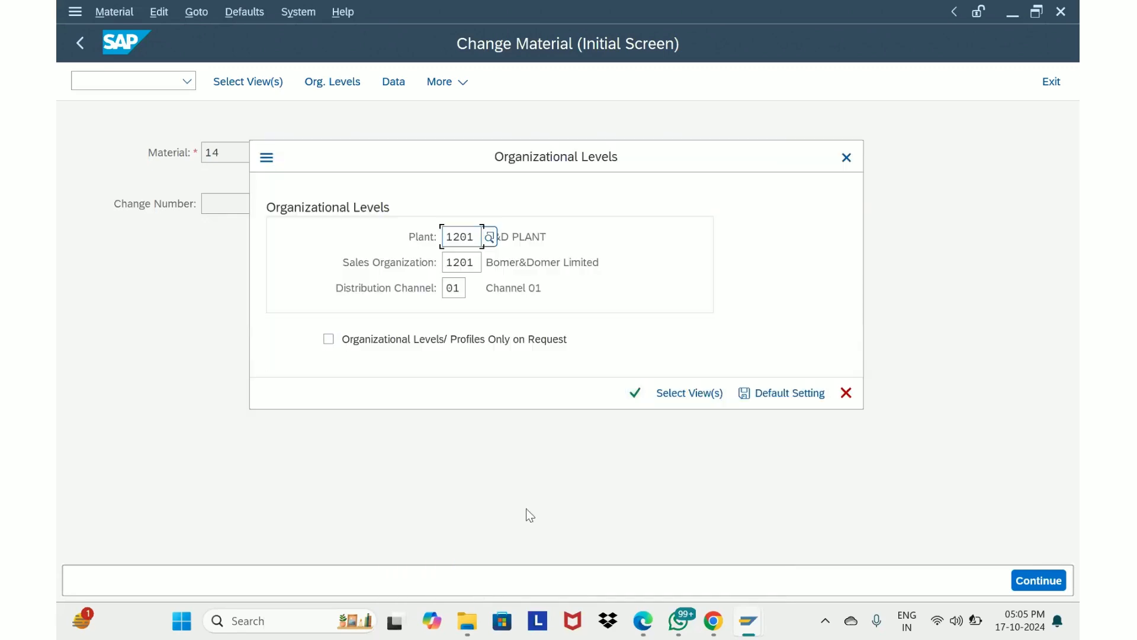
left_click(633, 393)
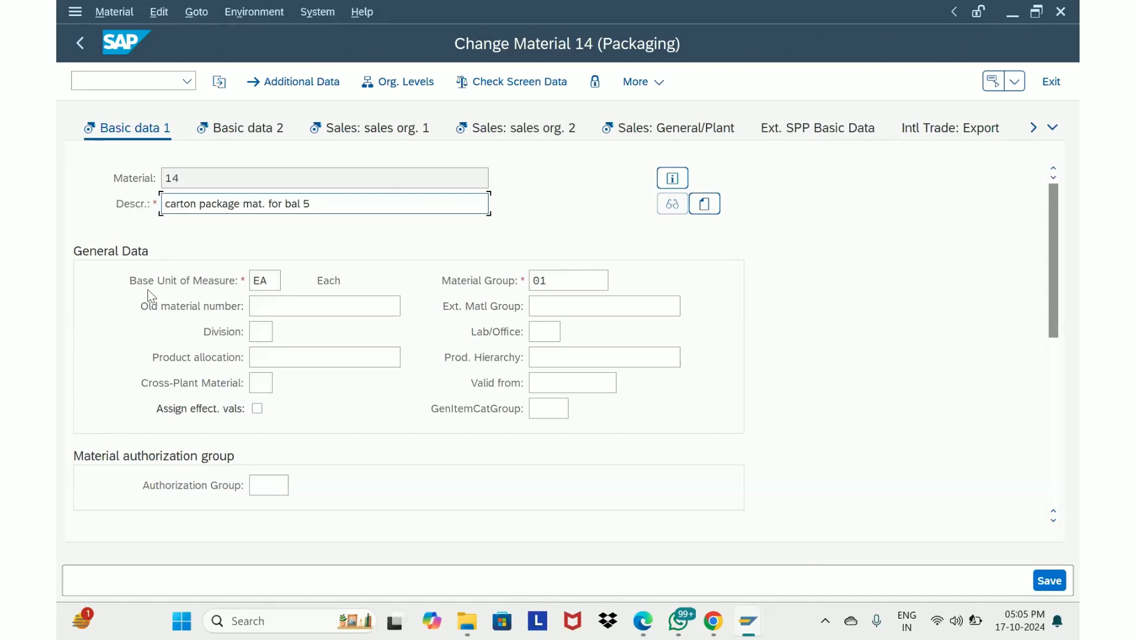
Review the general data in the Basic data 1 view of material 14
left_click(270, 283)
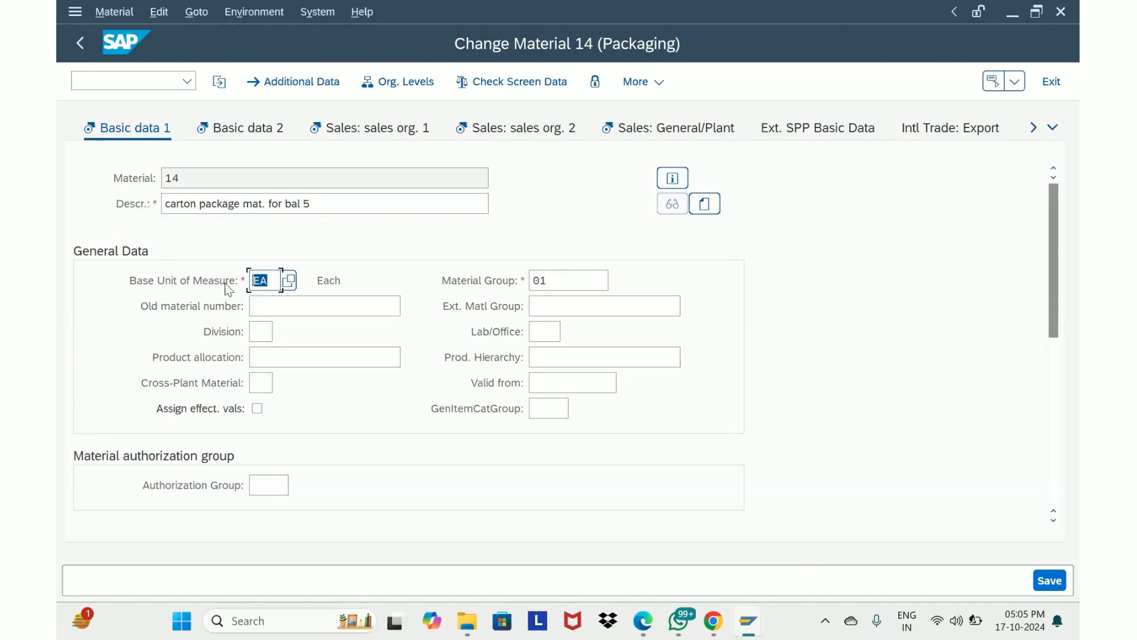
scroll(397, 369, "down", 10)
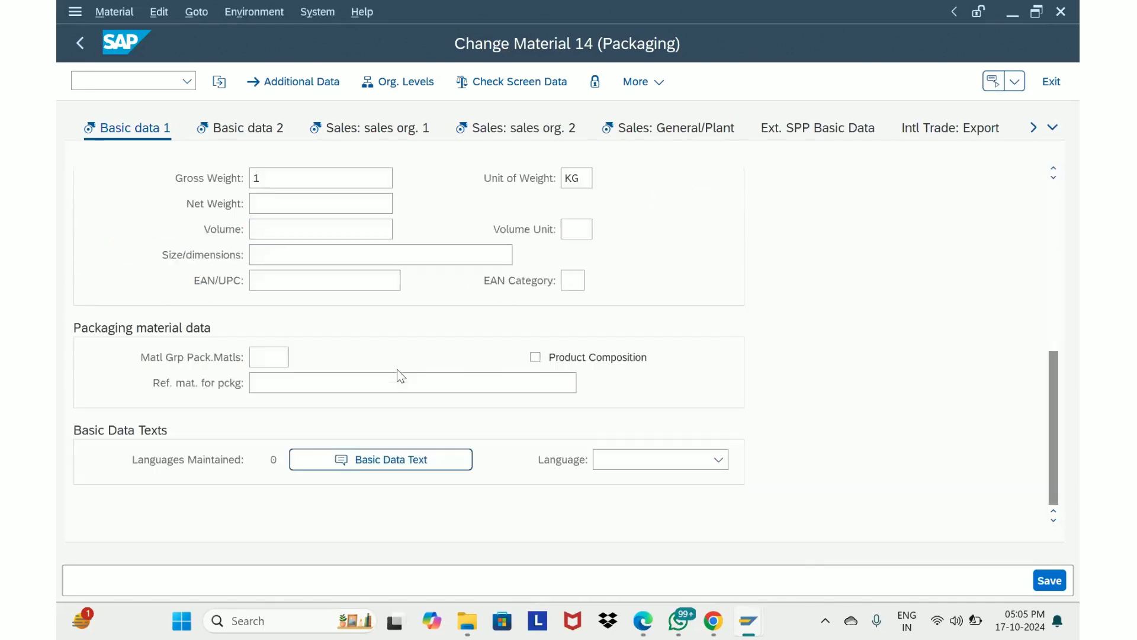
scroll(396, 377, "up", 10)
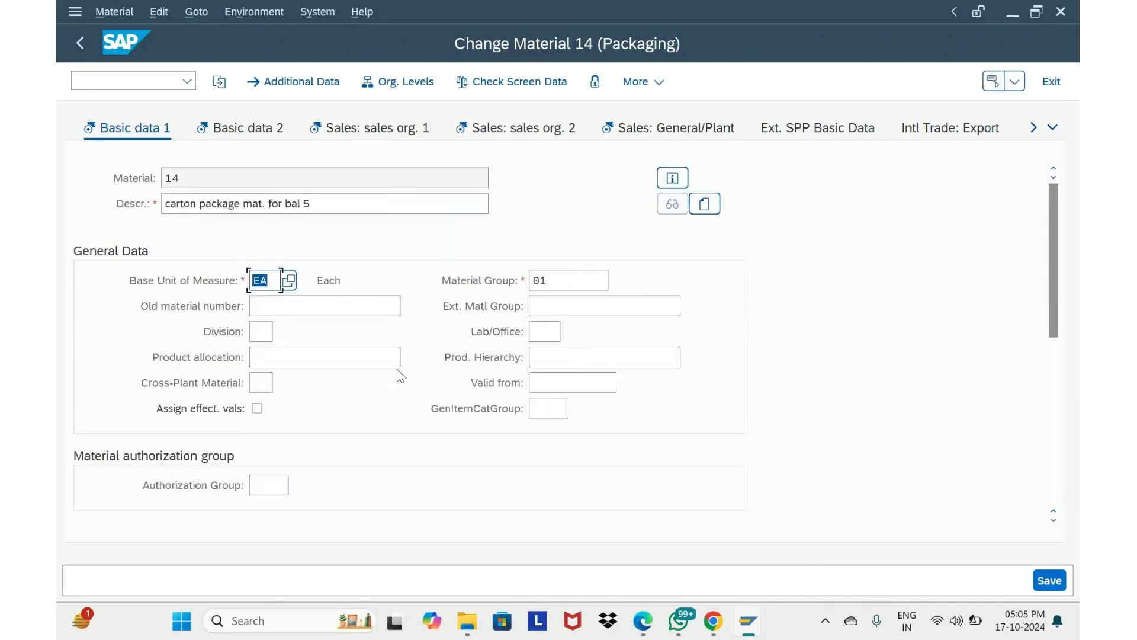
Open the Sales: General/Plant view and display the value list for Packaging Mat. Type
left_click(655, 131)
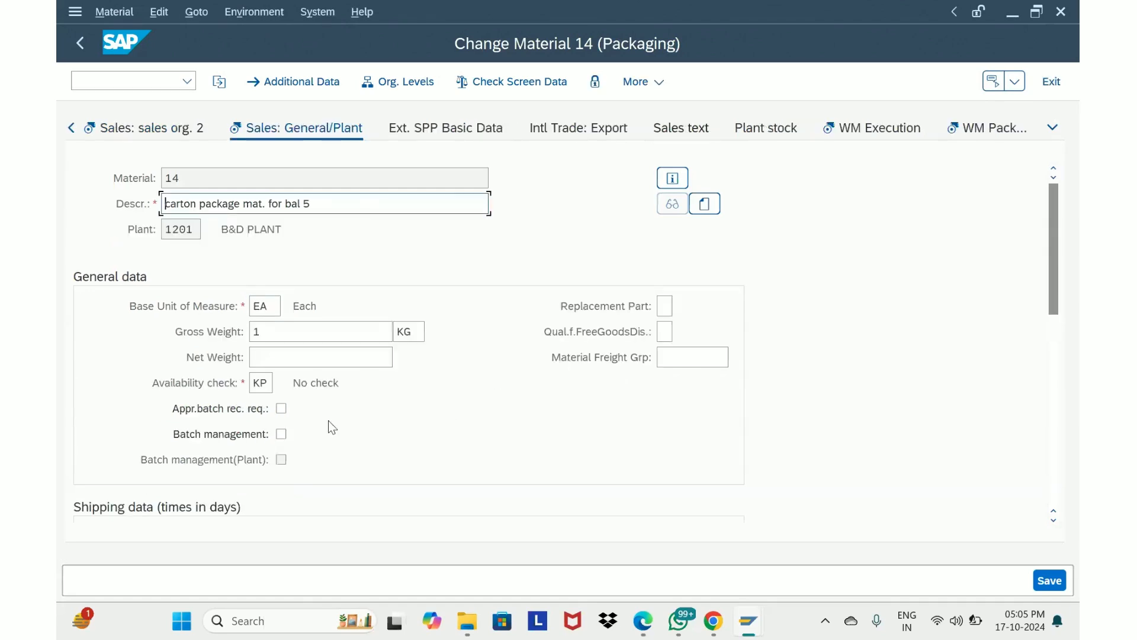
scroll(332, 428, "down", 10)
scroll(332, 428, "up", 2)
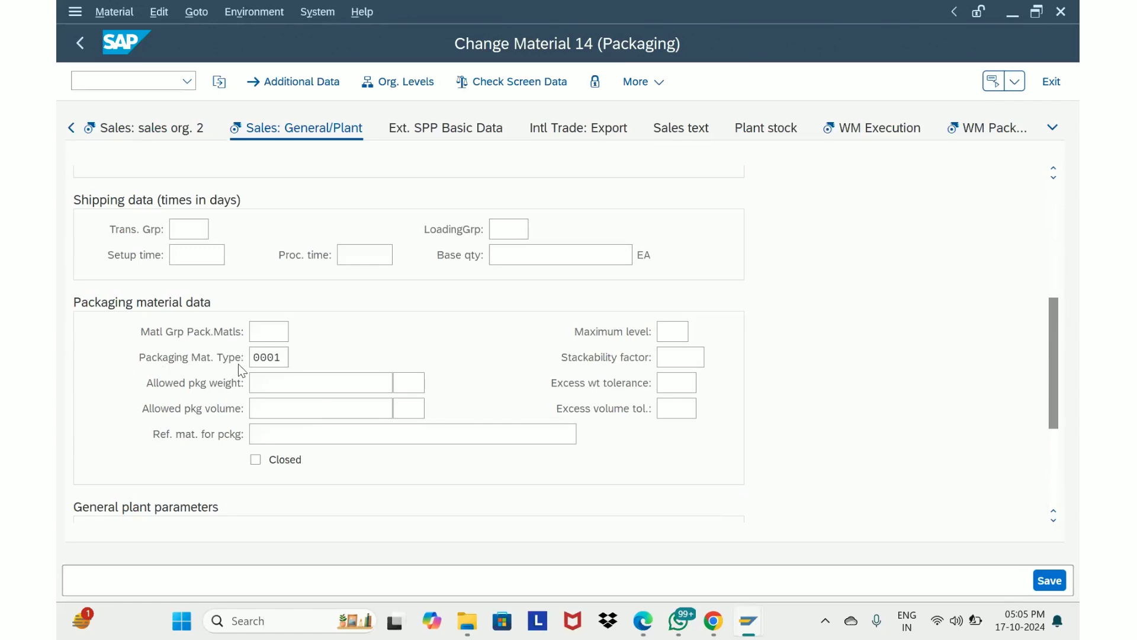
left_click(287, 362)
left_click(299, 359)
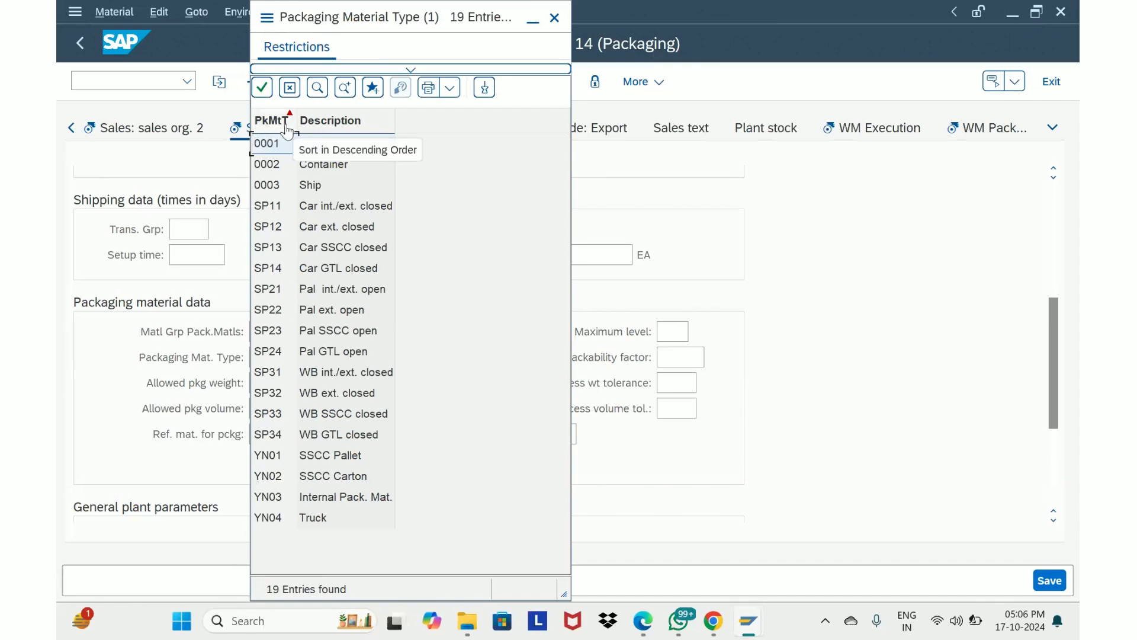
left_click(555, 18)
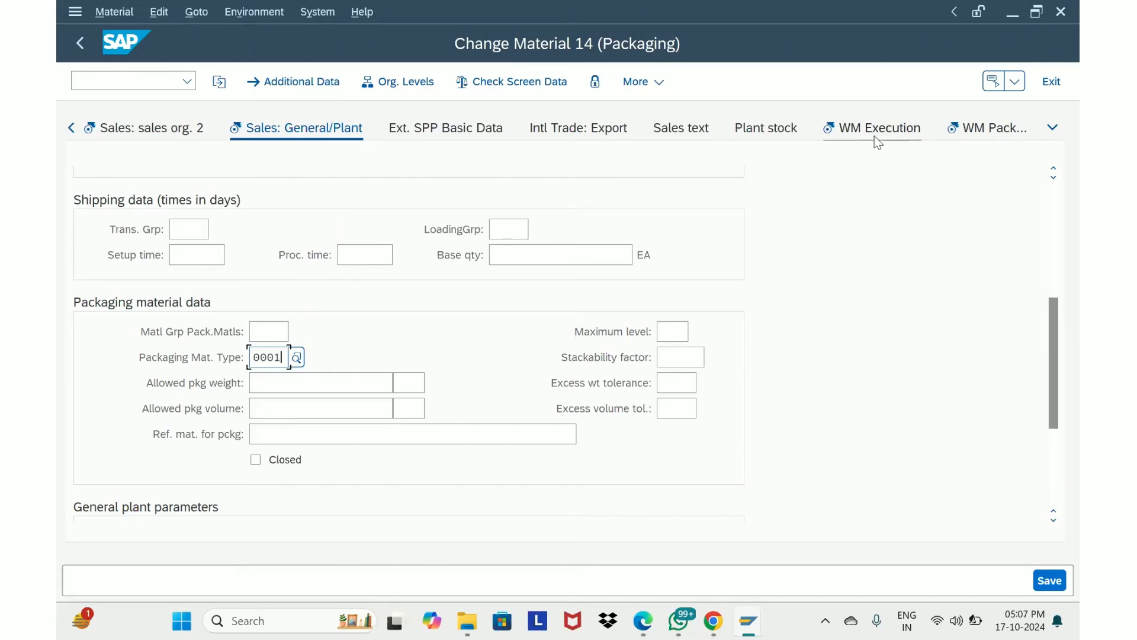
Move on to the WM Execution view and display the value list for Standard HU Type
key("Return")
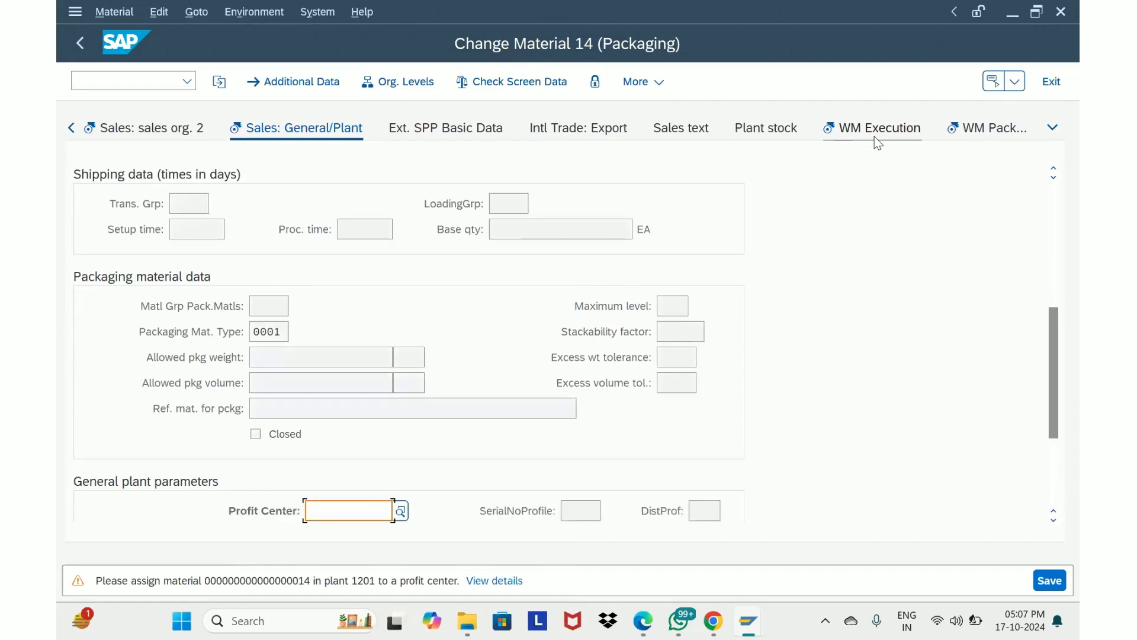
key("Return")
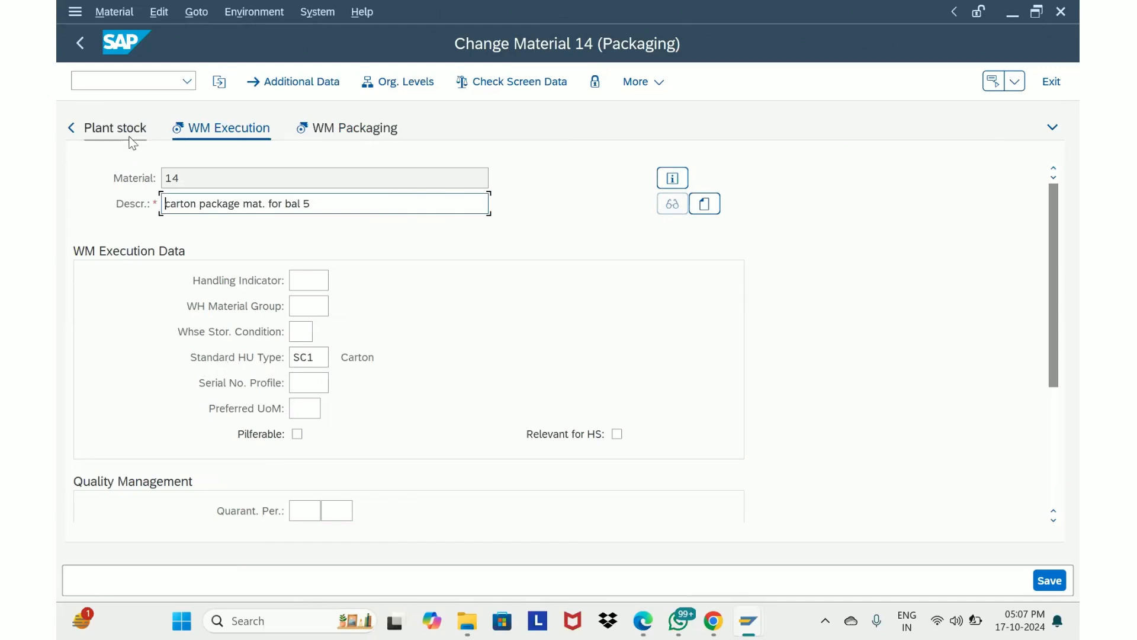
left_click(324, 357)
key("F4")
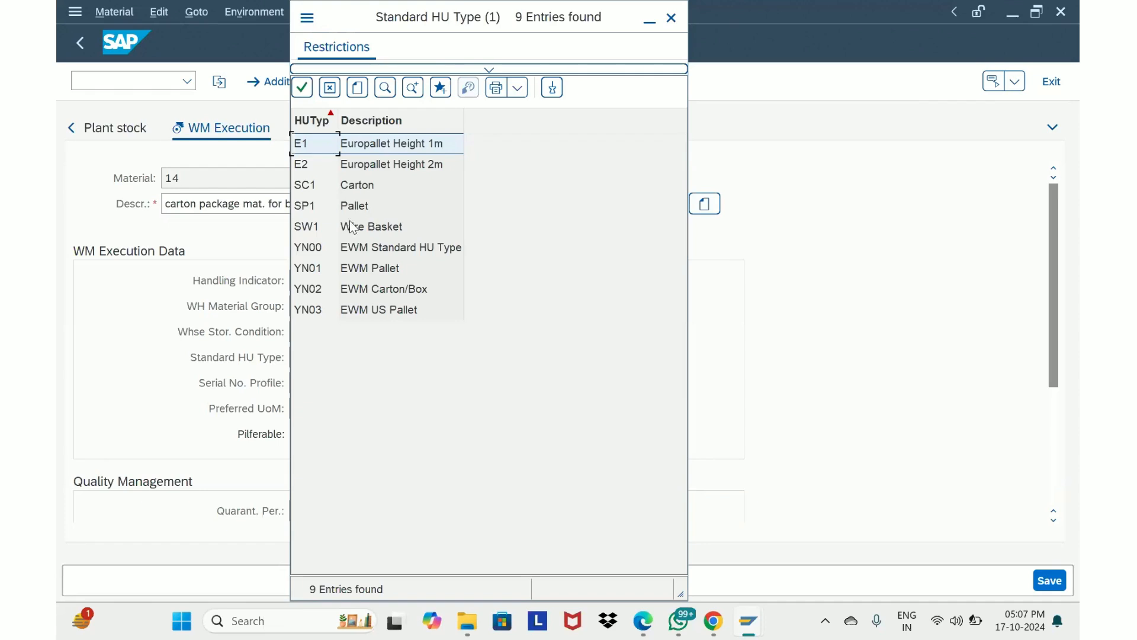
left_click_drag(474, 19, 763, 59)
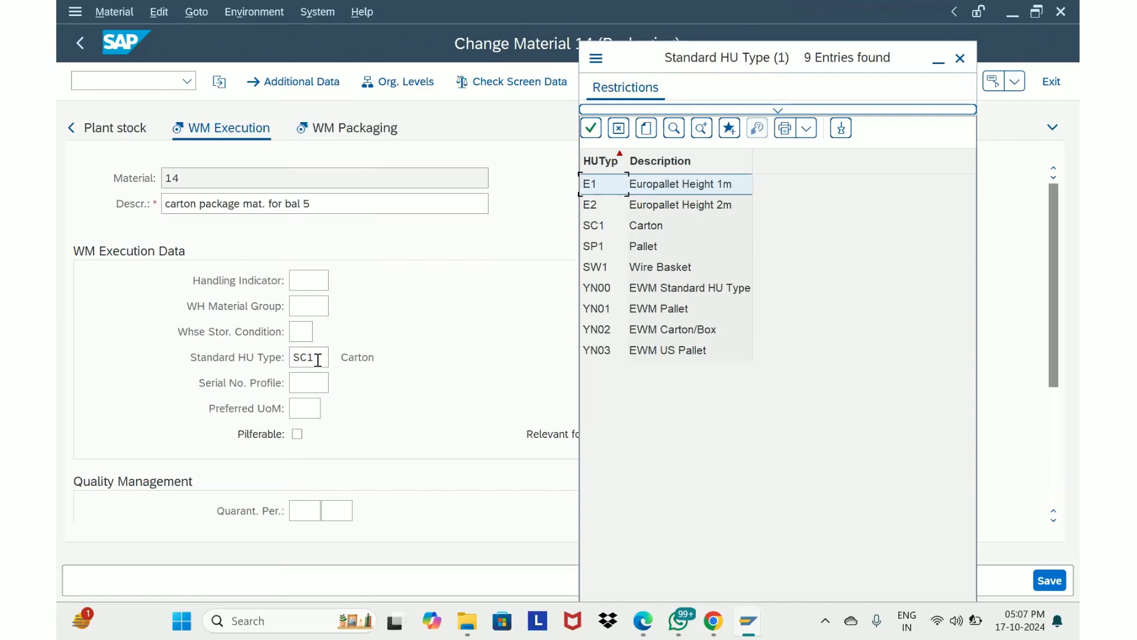
left_click(959, 58)
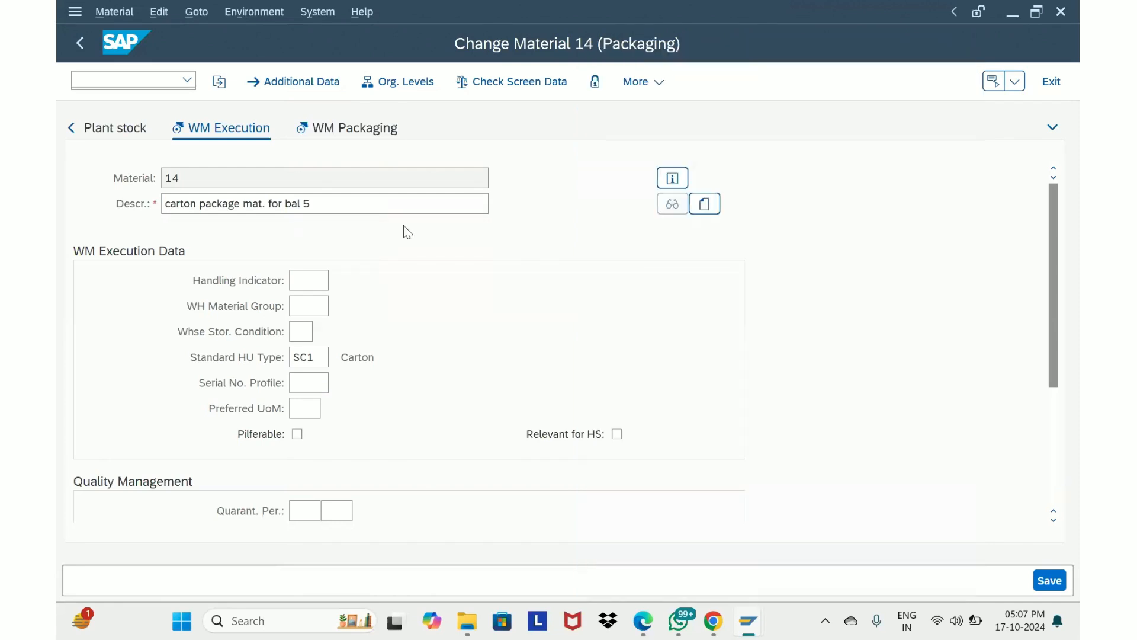
Check the Handling Unit Type and Standard HU Type in the WM Packaging view, then save the material
left_click(329, 126)
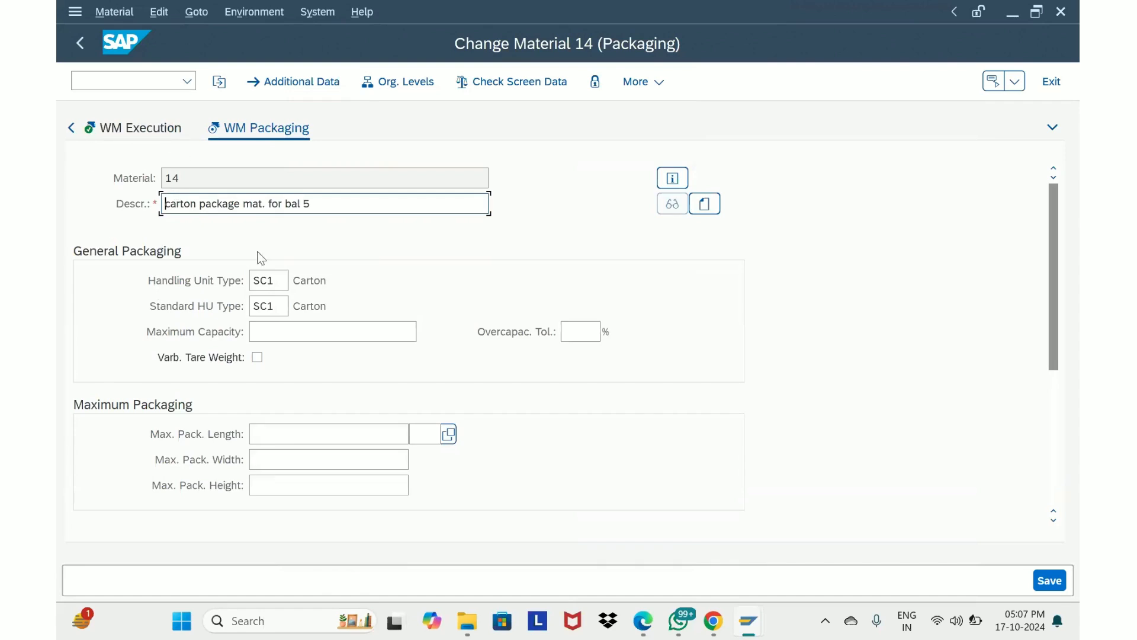
left_click(277, 282)
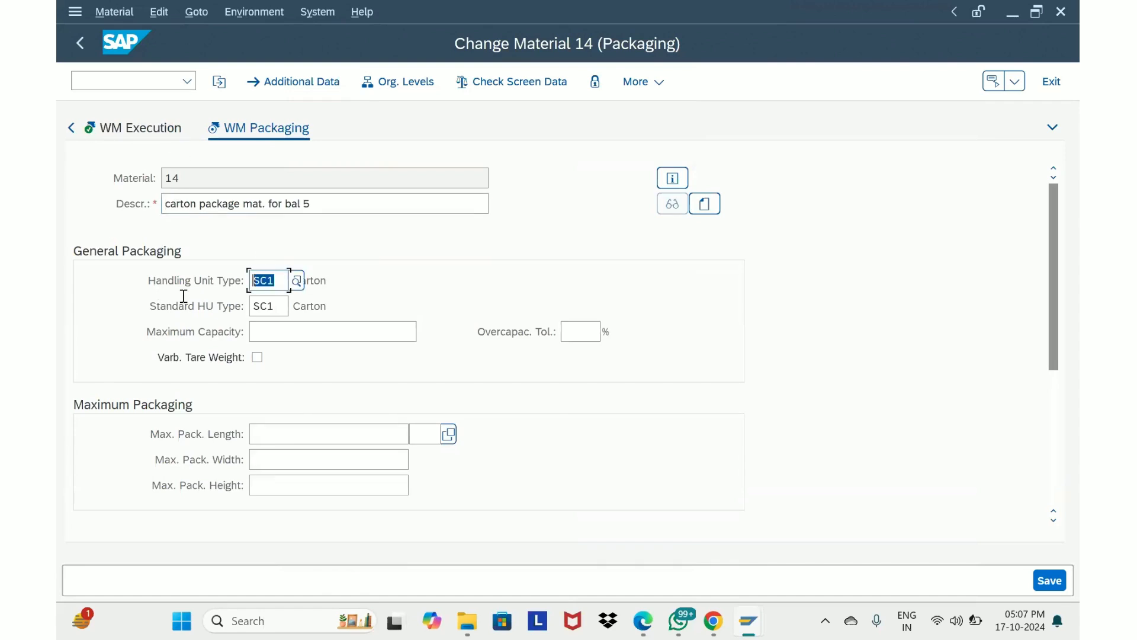
left_click(273, 307)
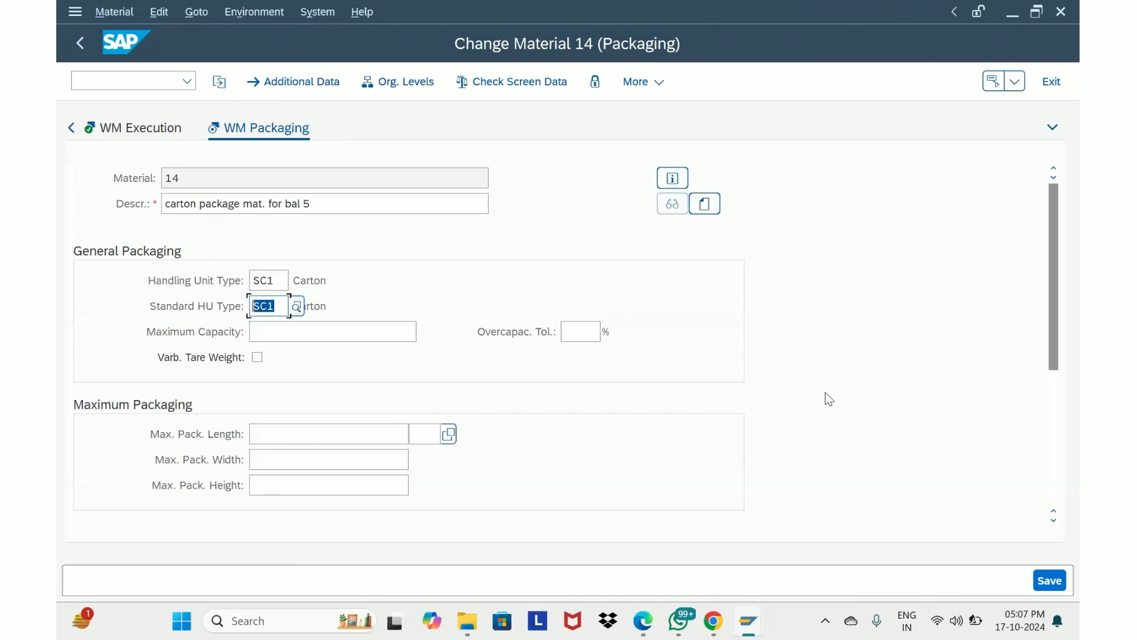
left_click(1056, 582)
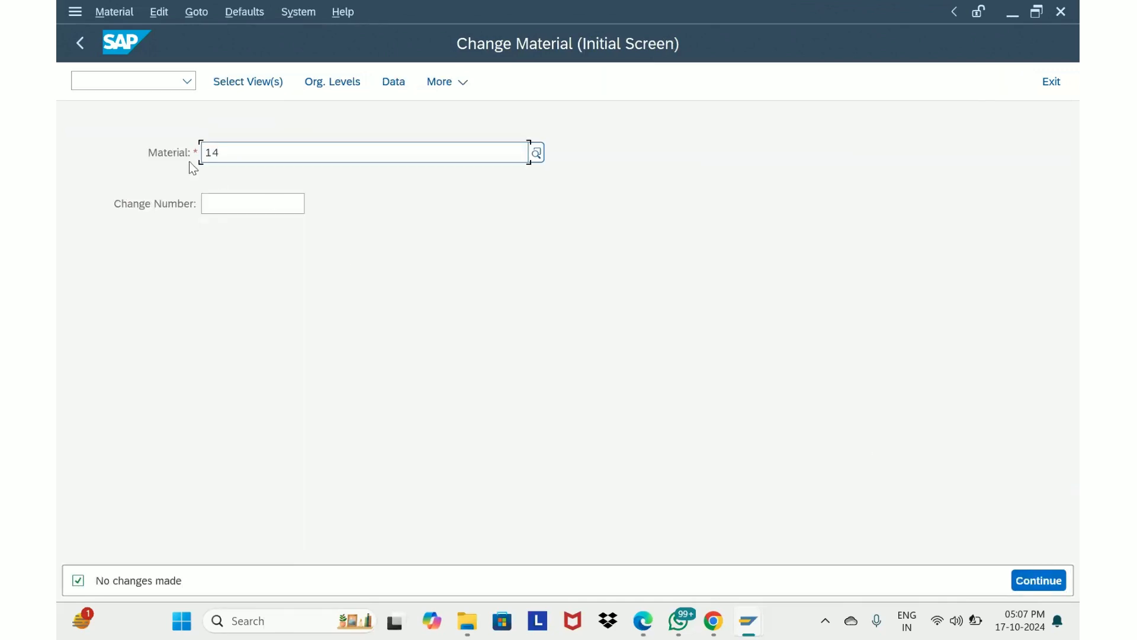
Start transaction /n/scwm/mat1 from the command field
left_click_drag(224, 154, 138, 166)
left_click(117, 85)
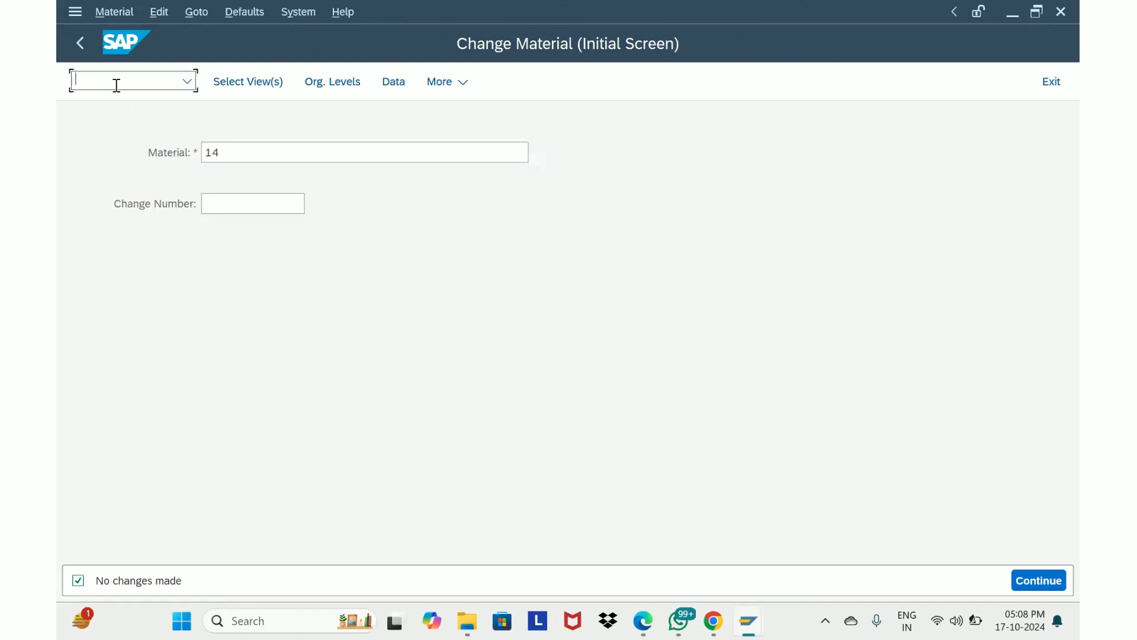
type("/n/scwm/mat1")
key("Return")
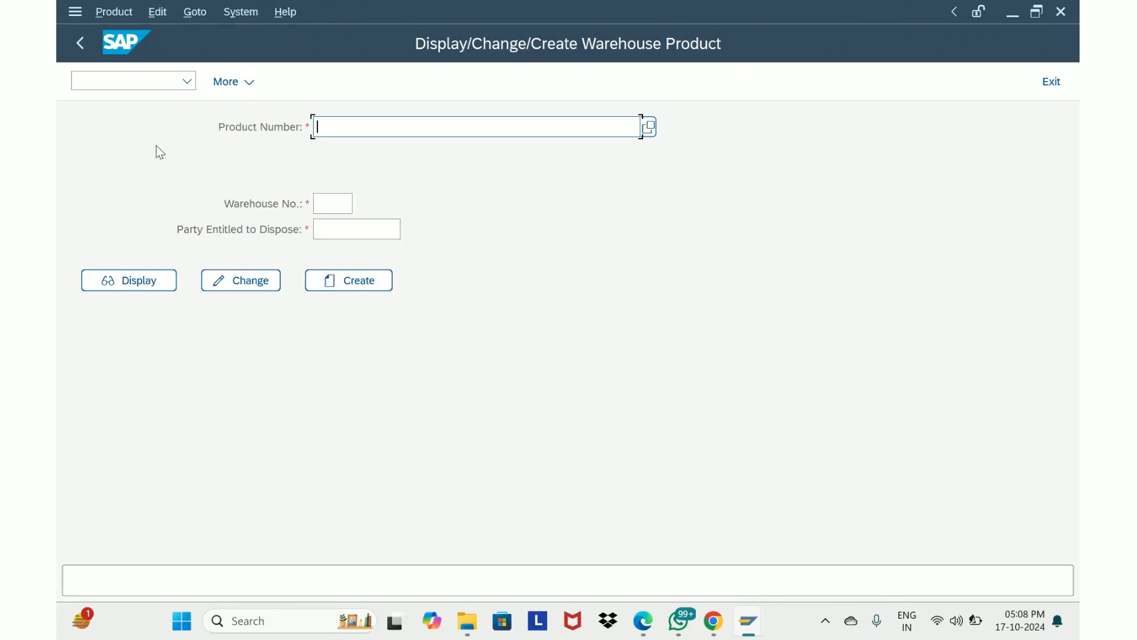
Open warehouse product 14 in warehouse number ewm2 for change
type("14")
left_click(328, 202)
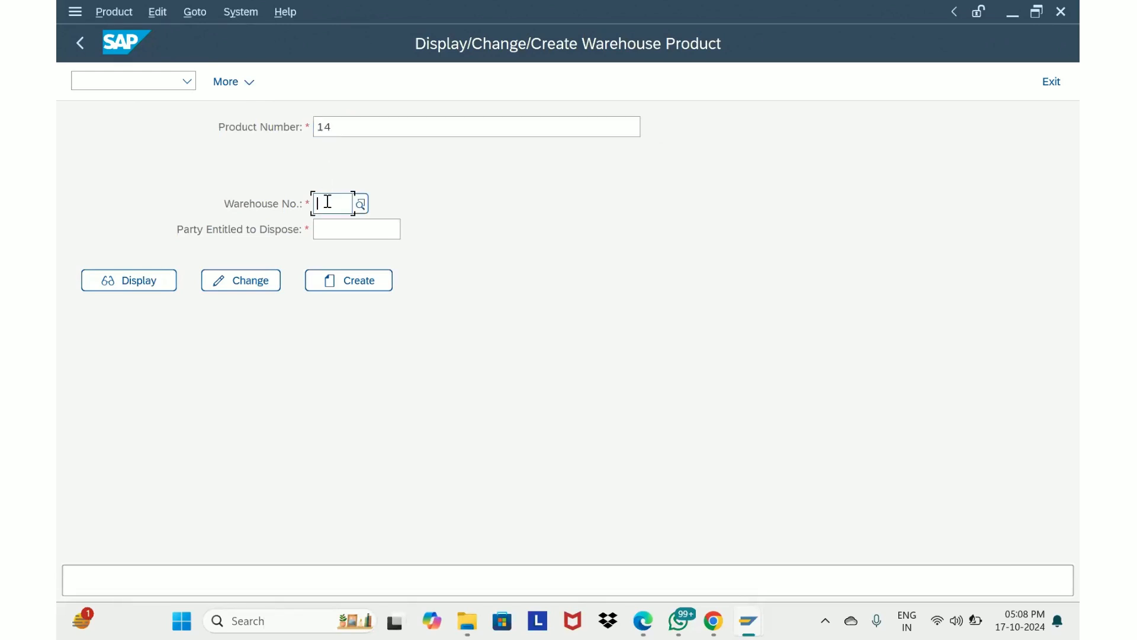
type("ewm2")
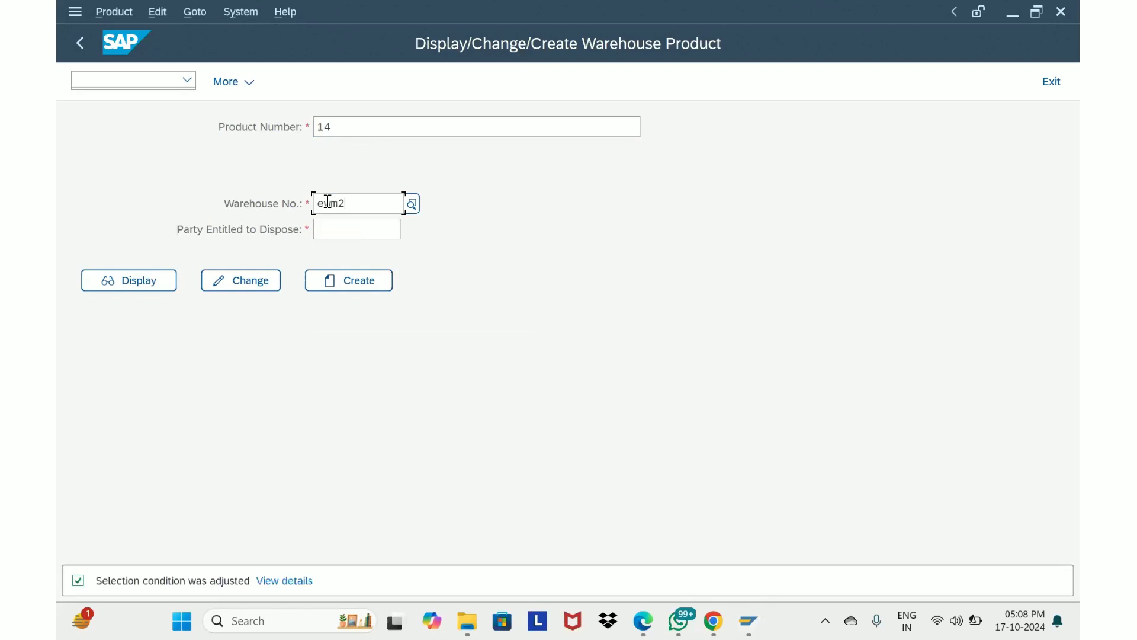
left_click(356, 232)
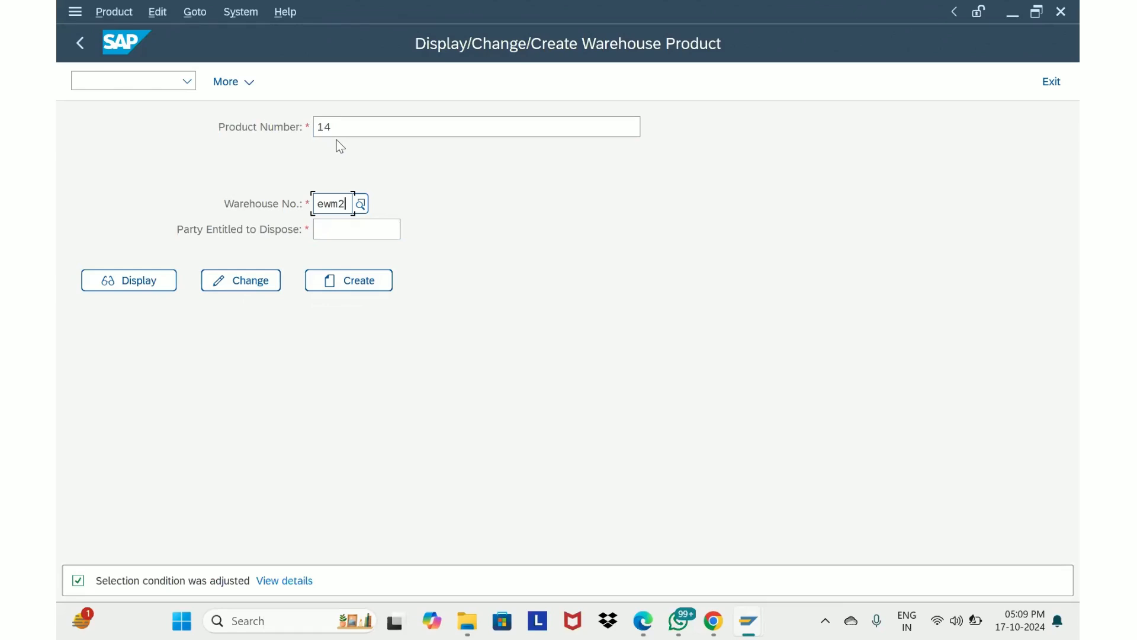
left_click(341, 228)
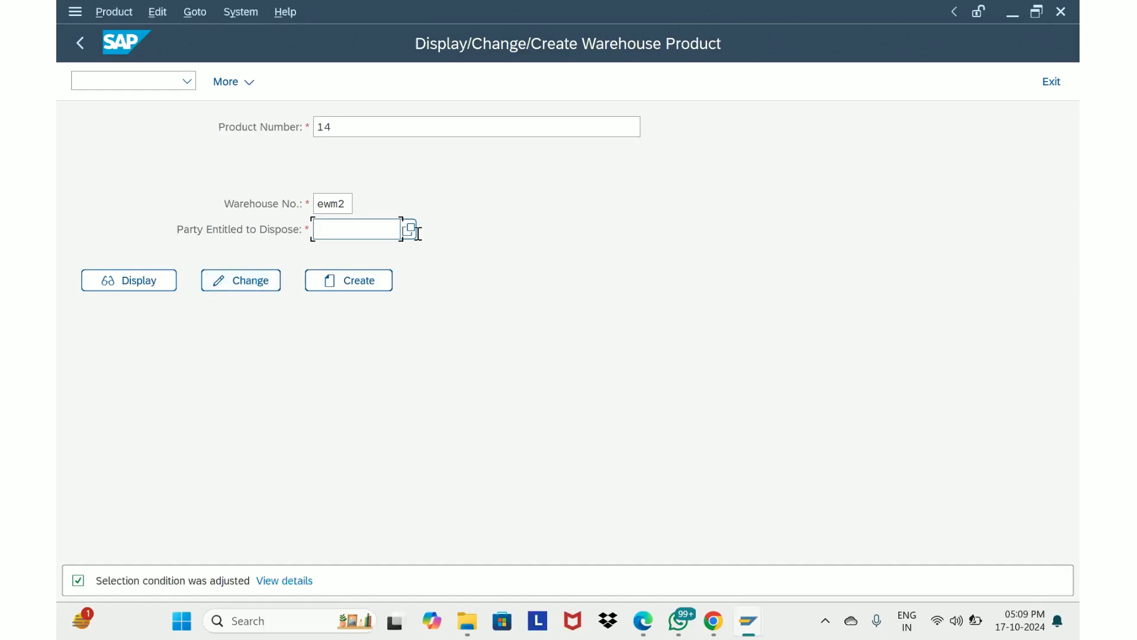
left_click(261, 280)
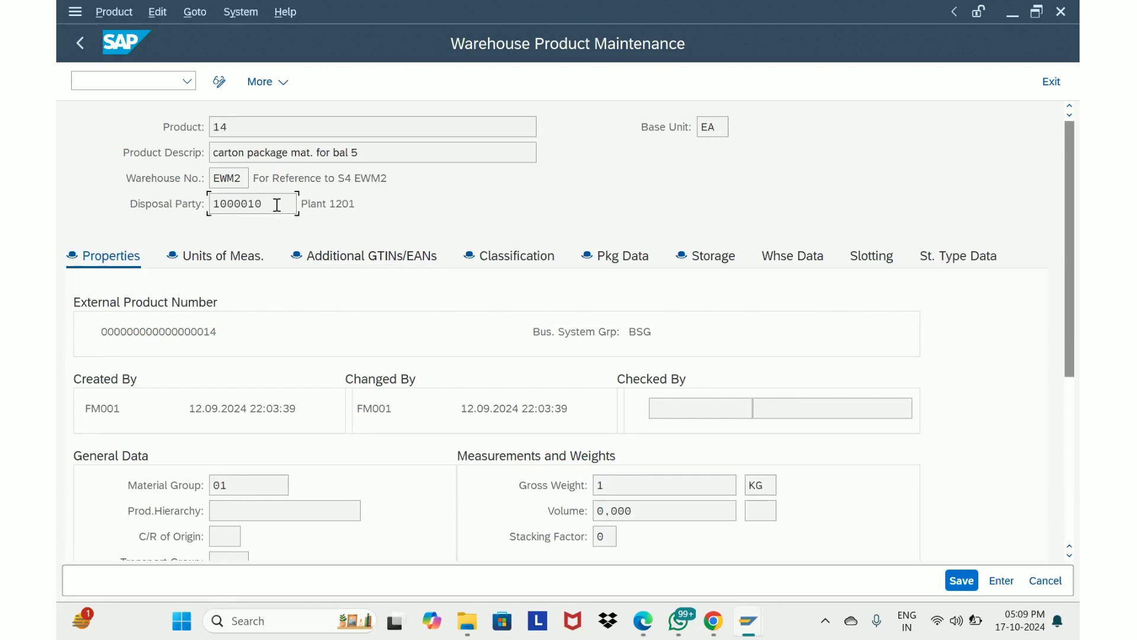
Examine the disposal party and its plant description in the product header
left_click_drag(275, 204, 188, 204)
left_click_drag(284, 206, 148, 203)
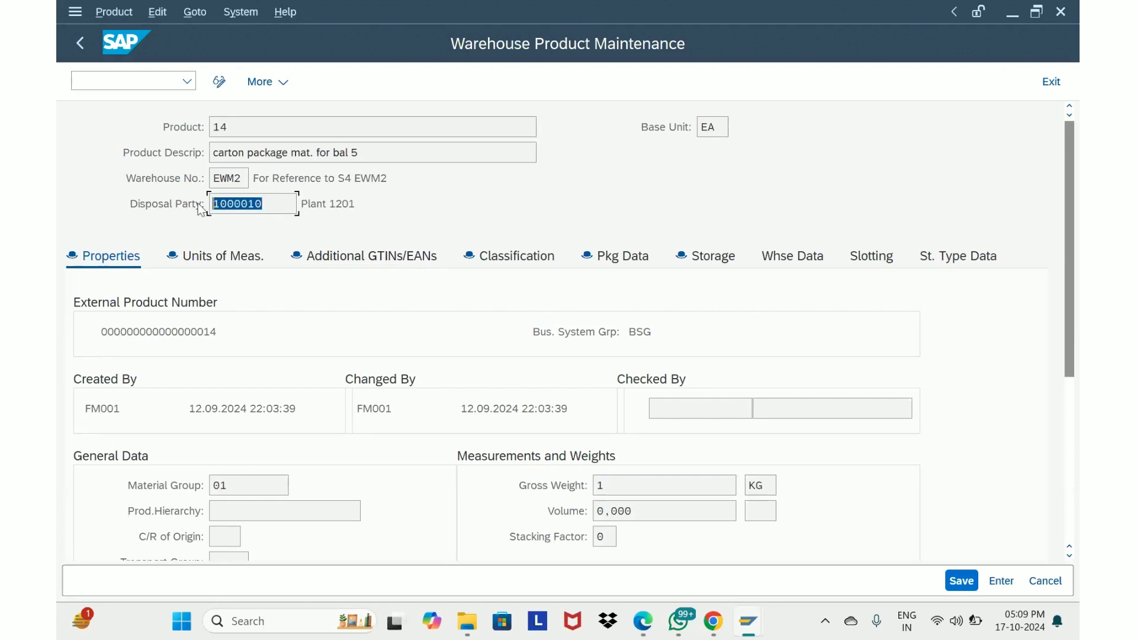
left_click_drag(275, 206, 141, 203)
left_click(285, 205)
left_click_drag(300, 203, 354, 203)
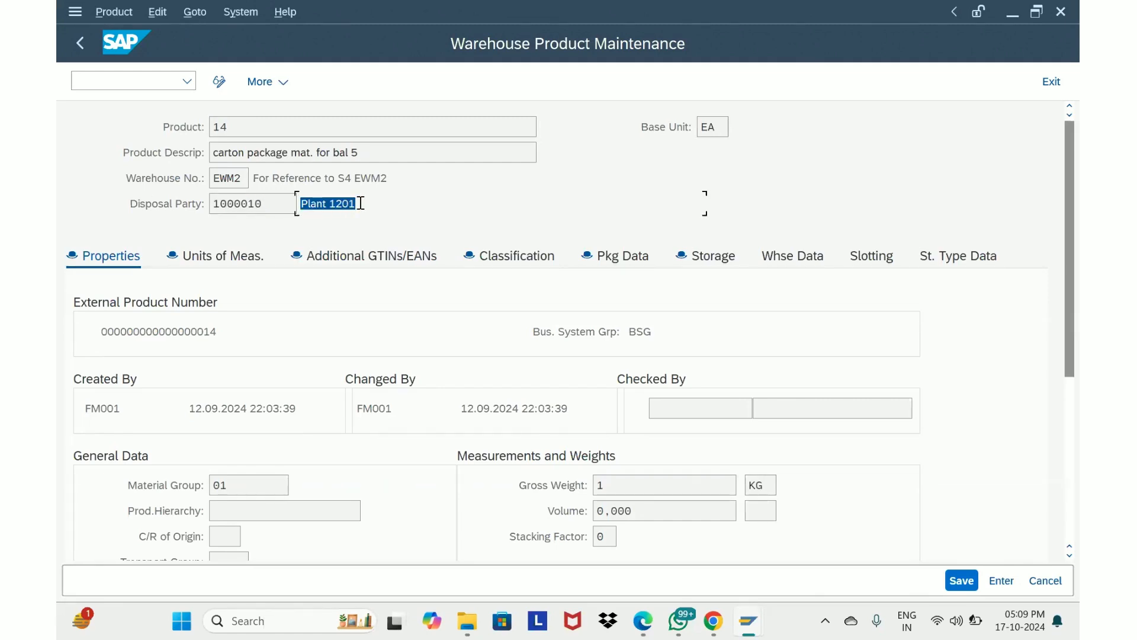
left_click(290, 205)
Open a new GUI window and start transaction SPRO
left_click(78, 14)
left_click(132, 188)
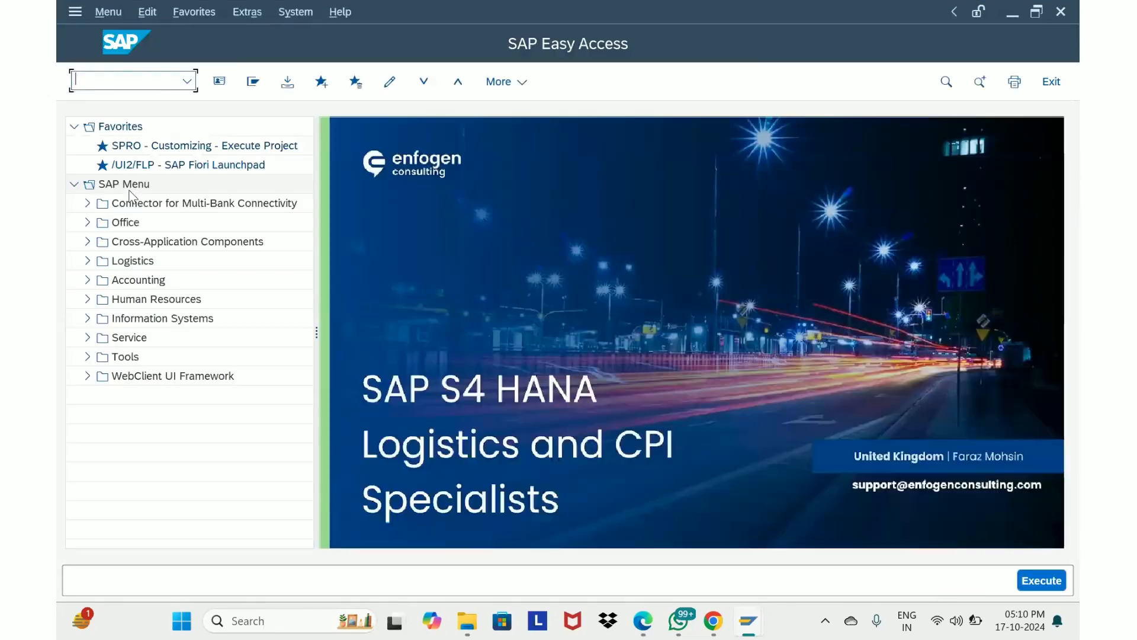
type("spro")
key("Return")
Open the SAP Reference IMG and expand SCM Extended Warehouse Management, Extended Warehouse Management and Master Data
left_click(264, 86)
scroll(225, 382, "down", 4)
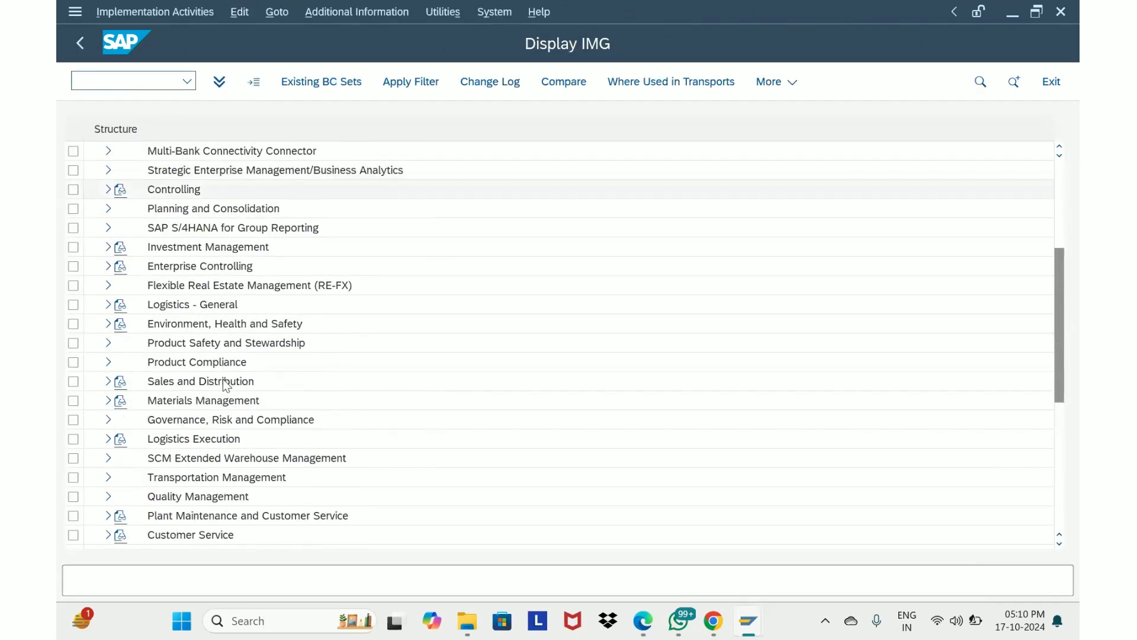
left_click(109, 458)
left_click(121, 477)
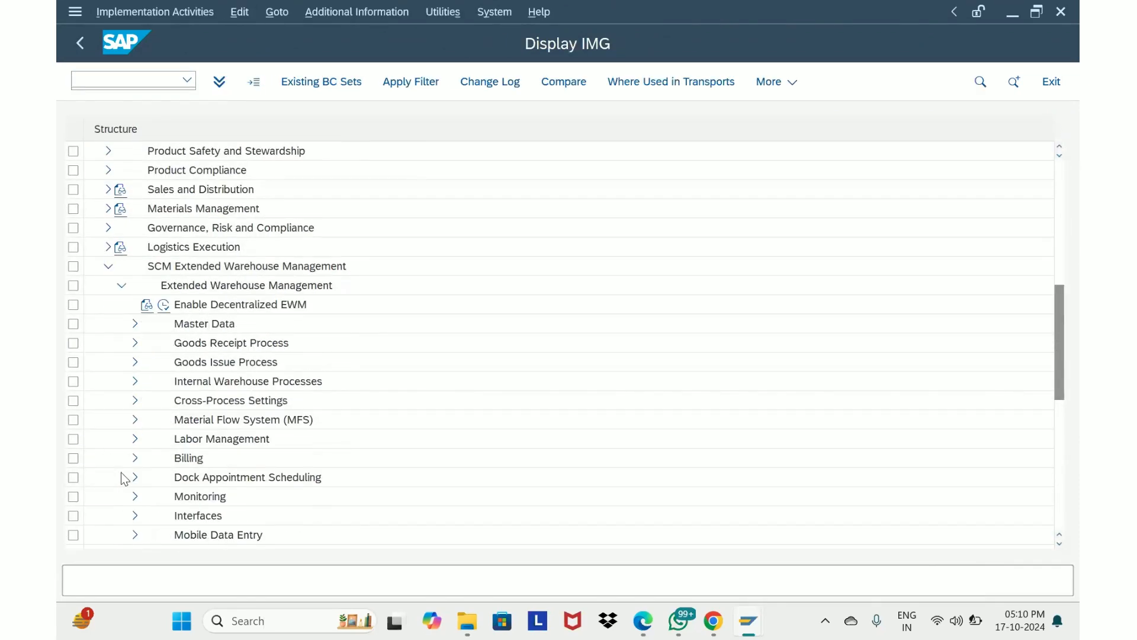
left_click(135, 324)
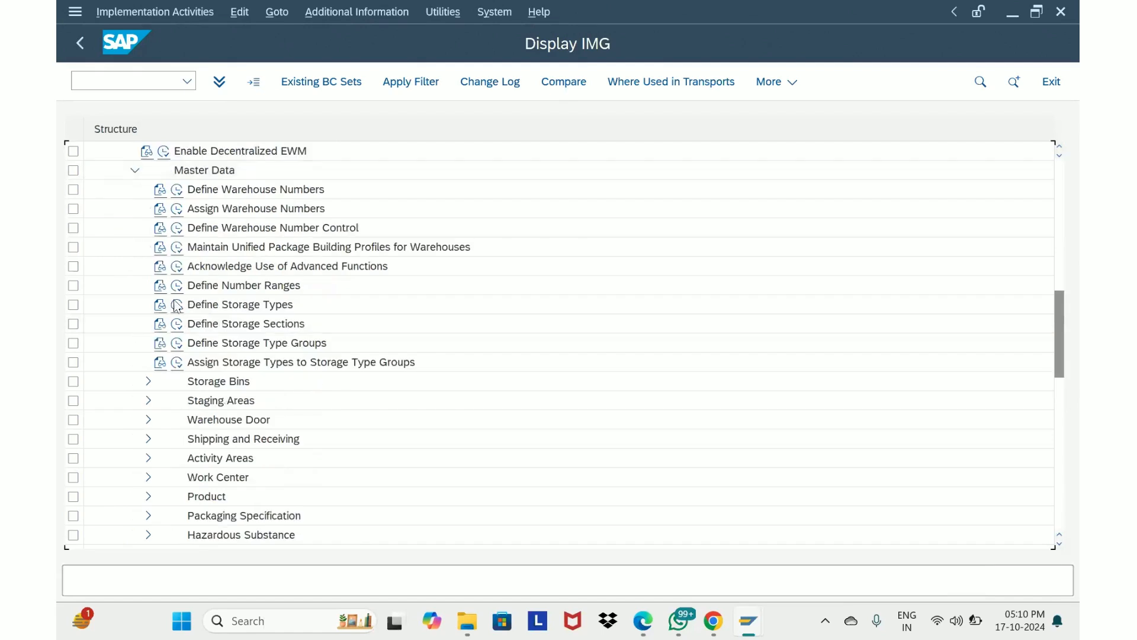
Open Assign Warehouse Numbers for warehouse number EWM2 and examine its default party entitled assignment
left_click(175, 210)
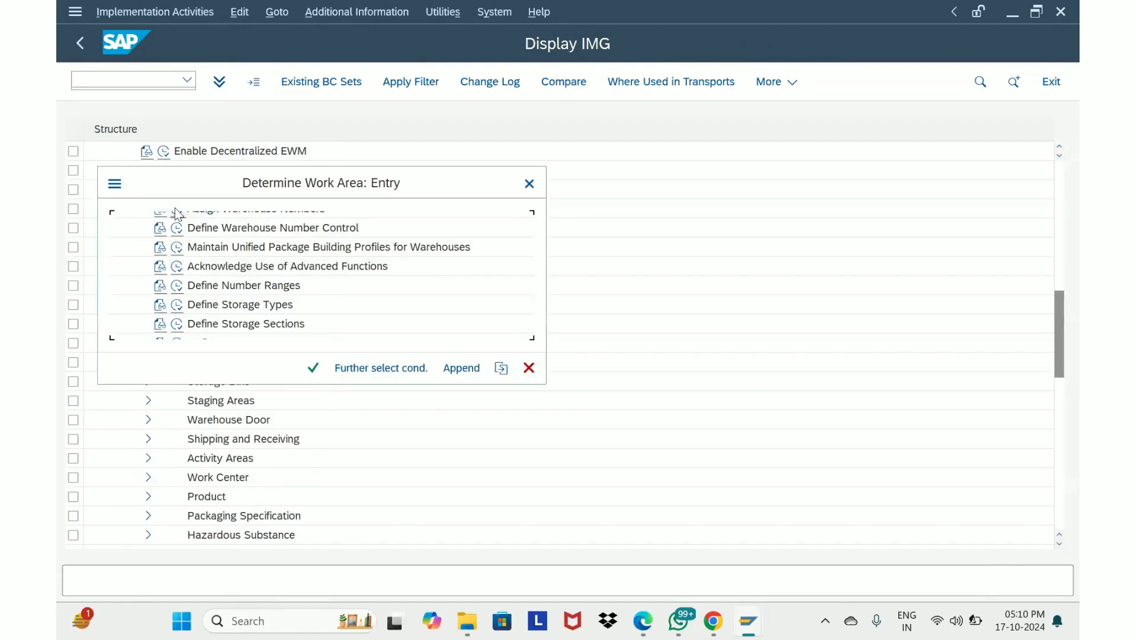
left_click(313, 368)
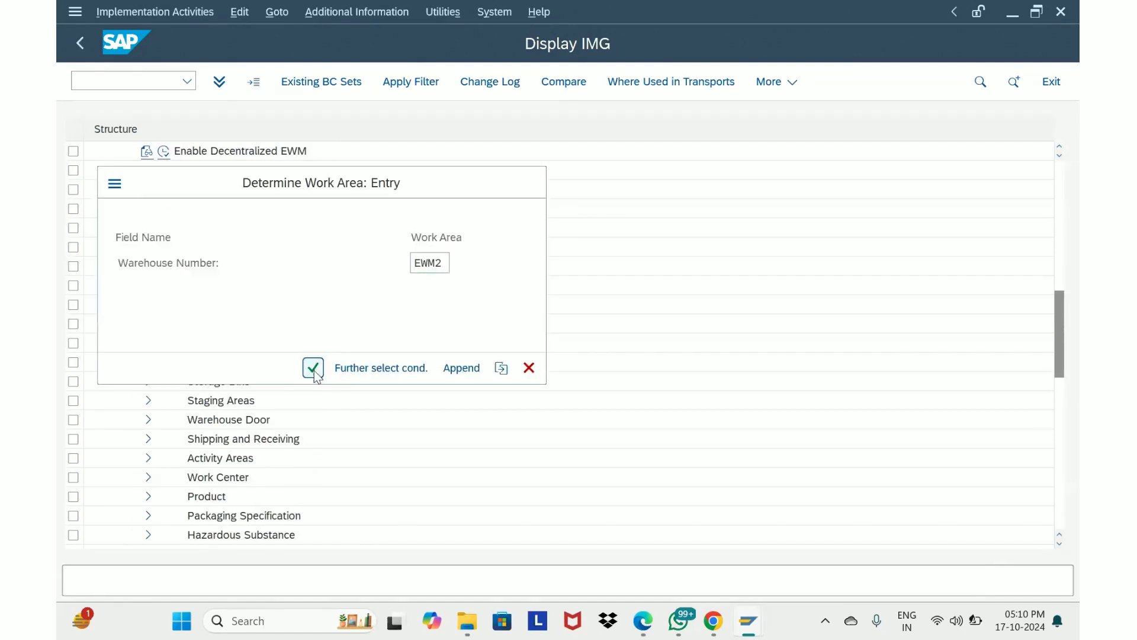
left_click_drag(300, 282, 196, 282)
left_click(301, 307)
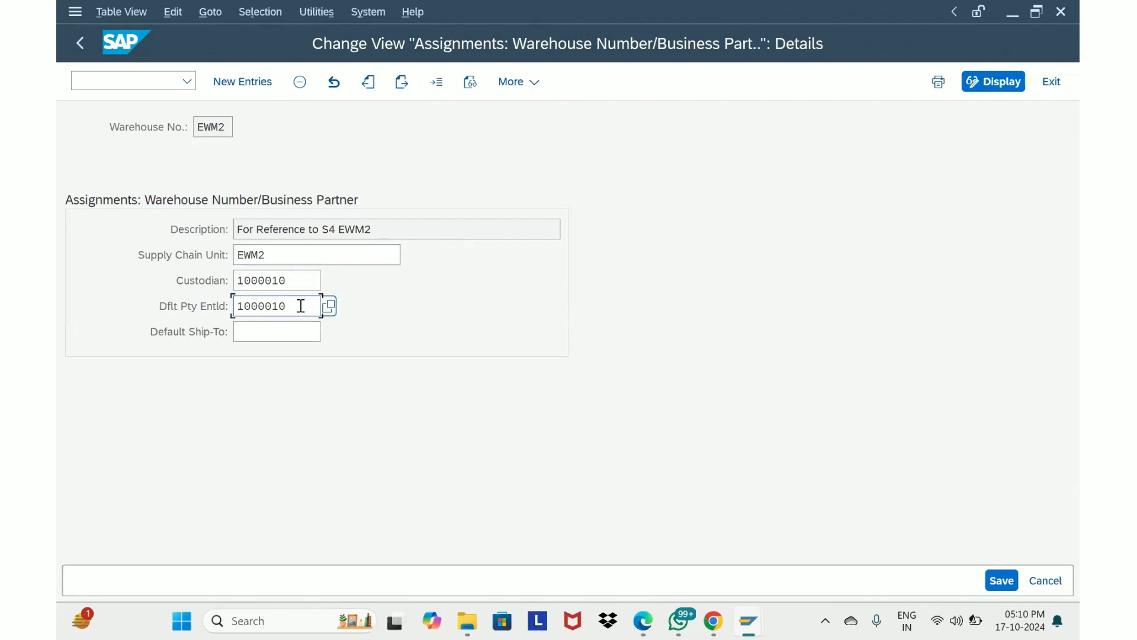
left_click_drag(296, 309, 170, 321)
Switch back to the warehouse product window and compare the product's disposal party
mouse_move(742, 625)
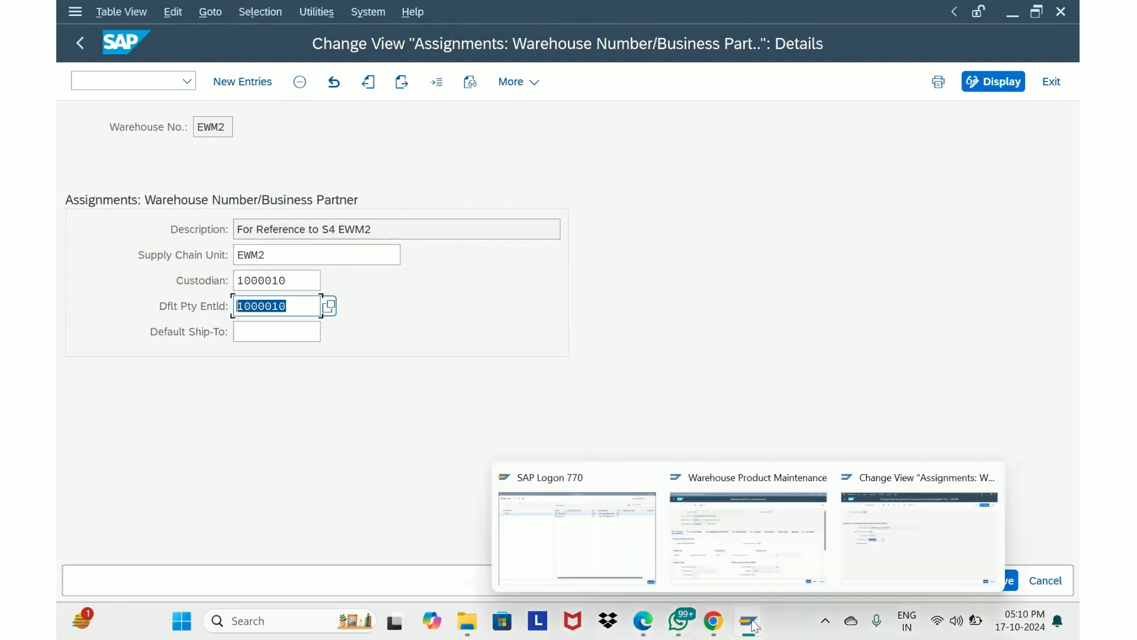
left_click(770, 553)
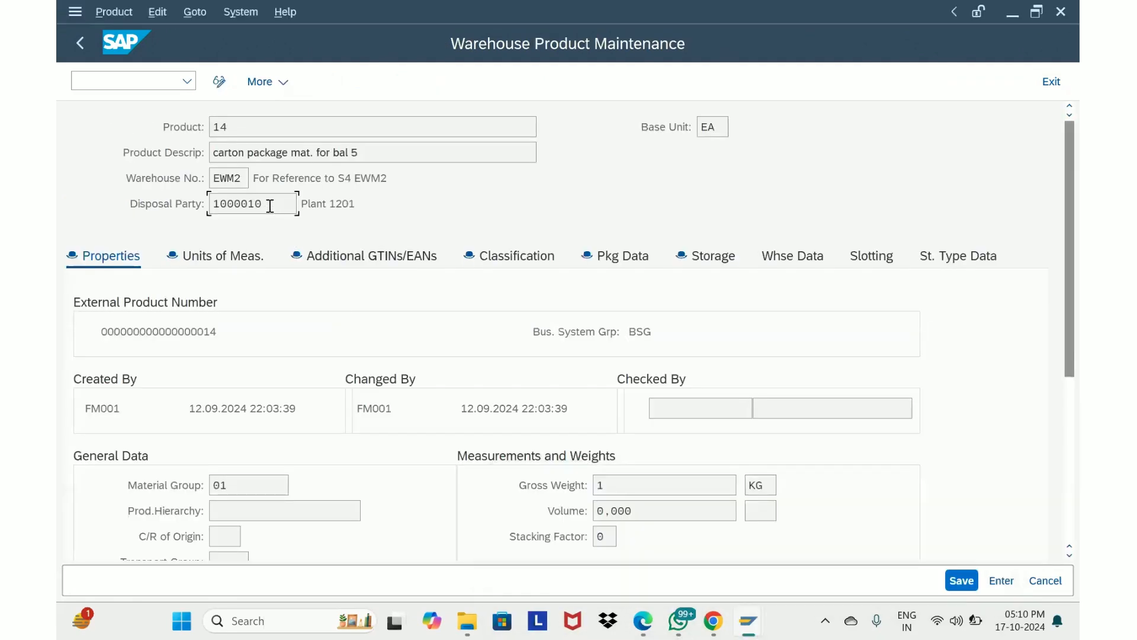
left_click_drag(266, 203, 154, 219)
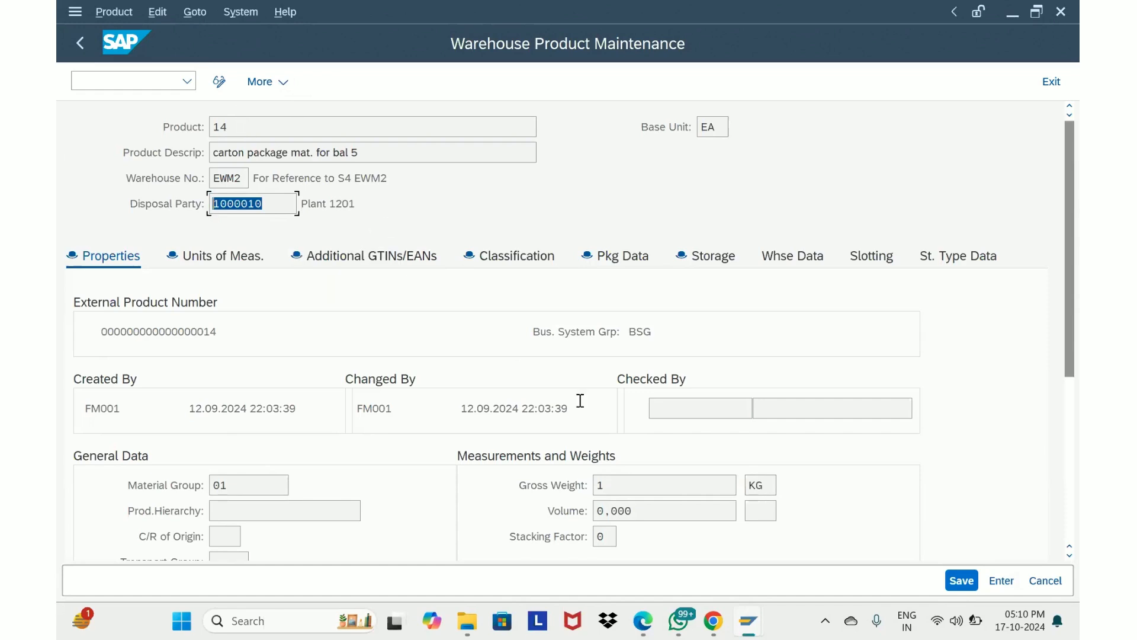
Open the product's packaging data and examine the packaging material type, HU type and capacity fields
left_click(622, 259)
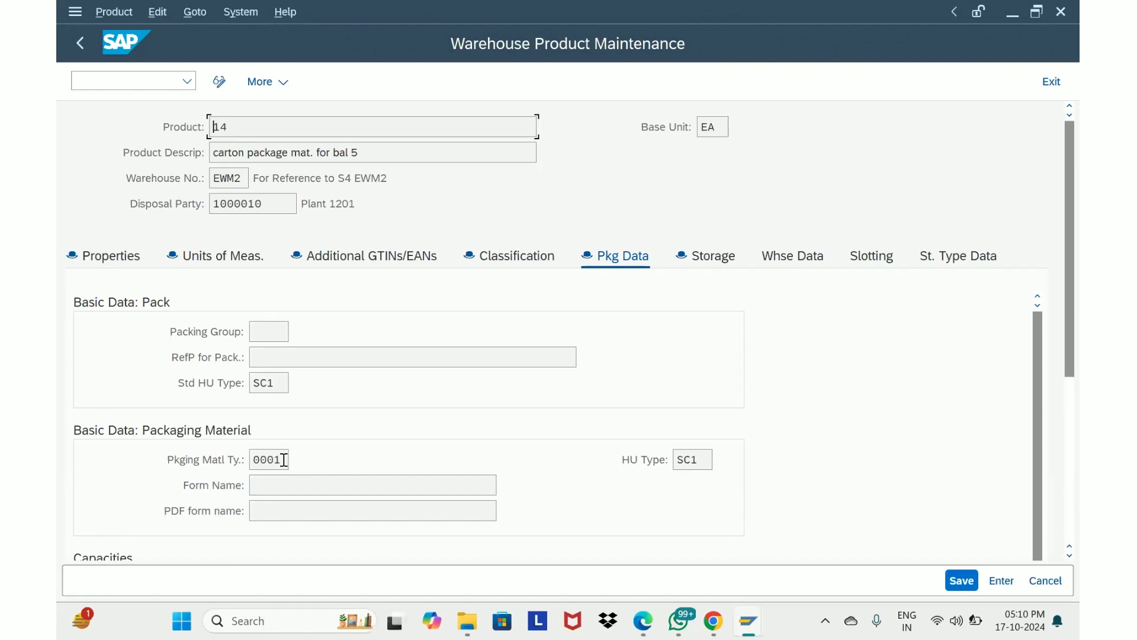
left_click(700, 461)
left_click_drag(701, 461, 644, 471)
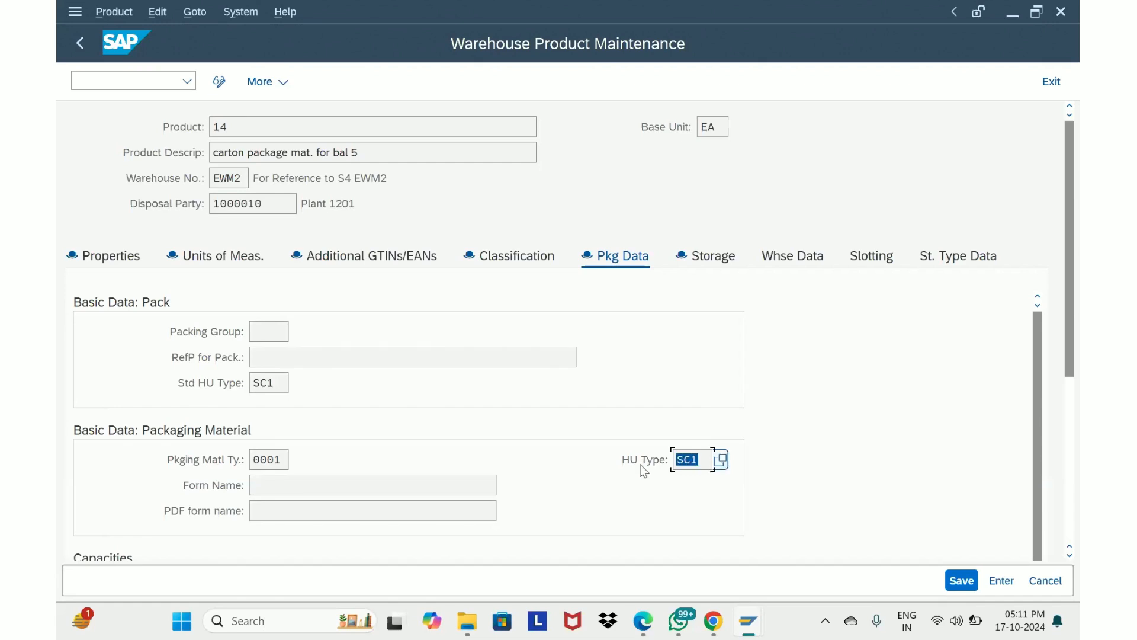
scroll(644, 471, "down", 3)
scroll(644, 471, "up", 3)
left_click_drag(1066, 278, 1068, 425)
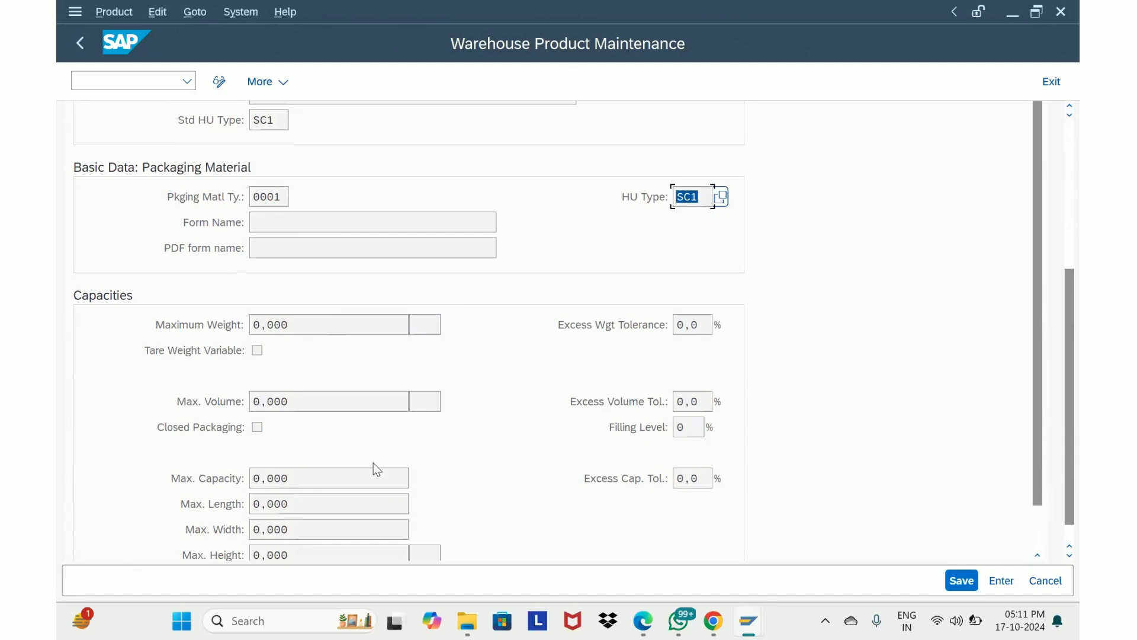
scroll(373, 463, "up", 1)
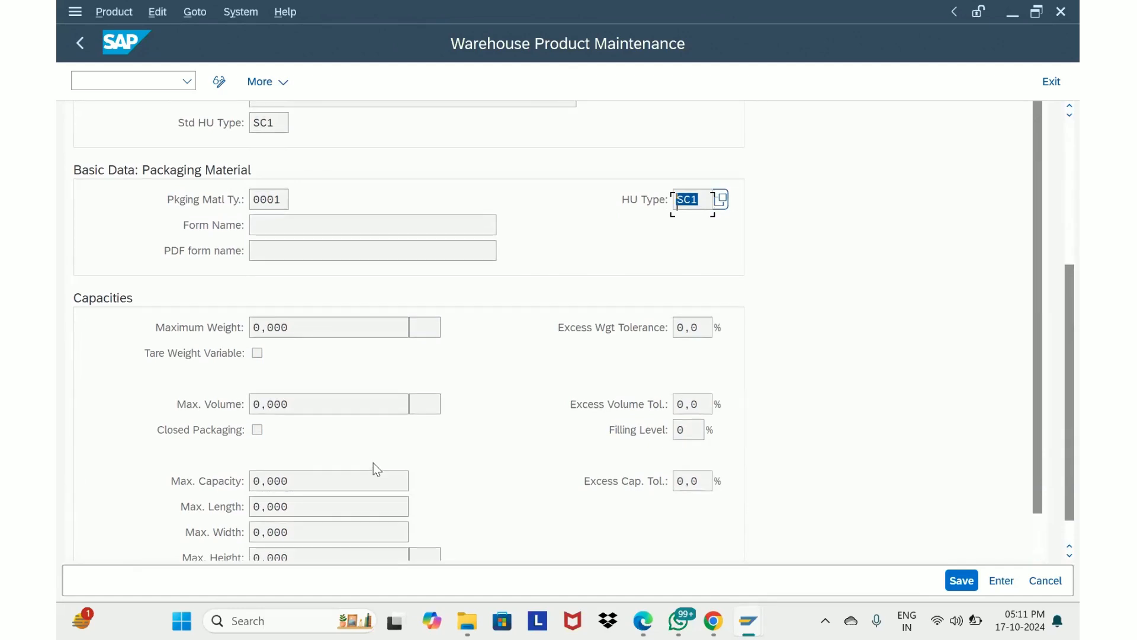
scroll(373, 463, "up", 1)
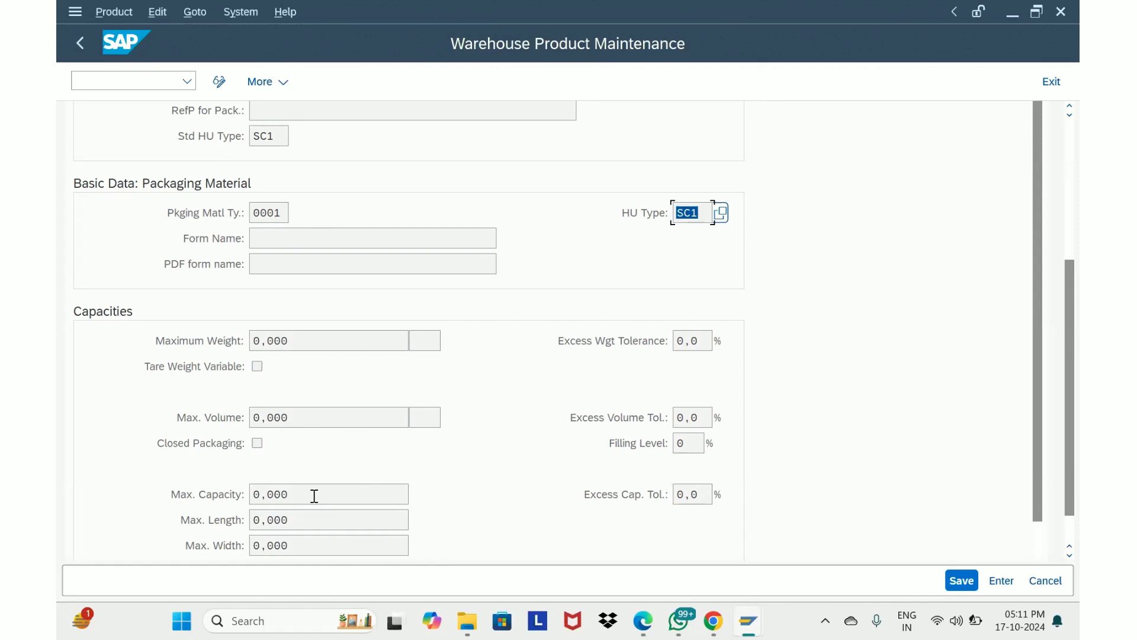
scroll(314, 496, "up", 5)
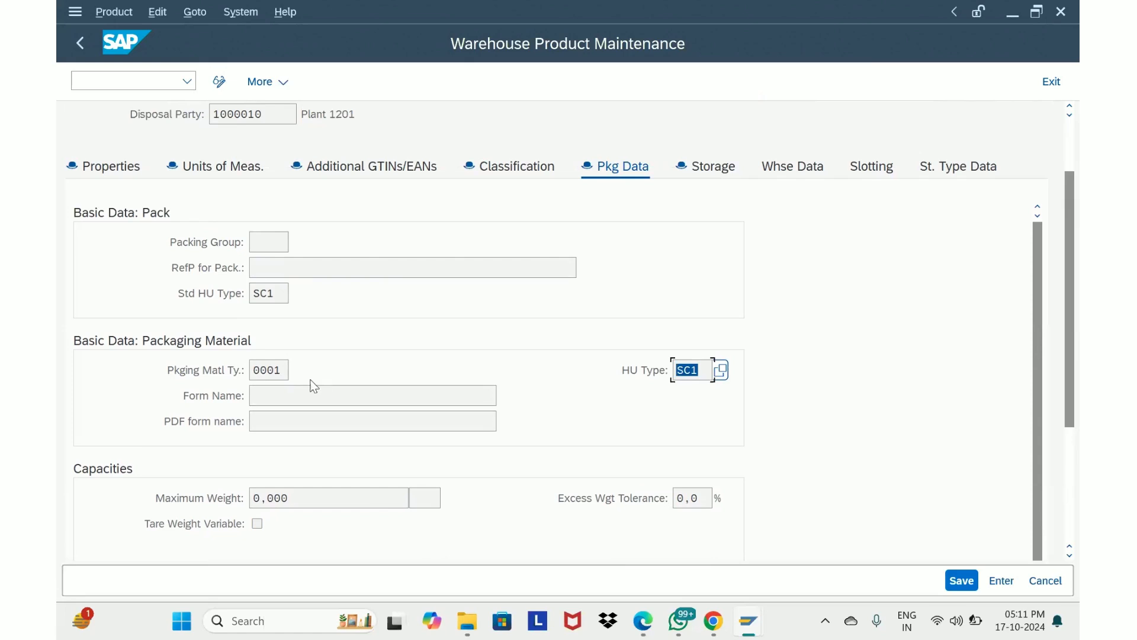
left_click(277, 369)
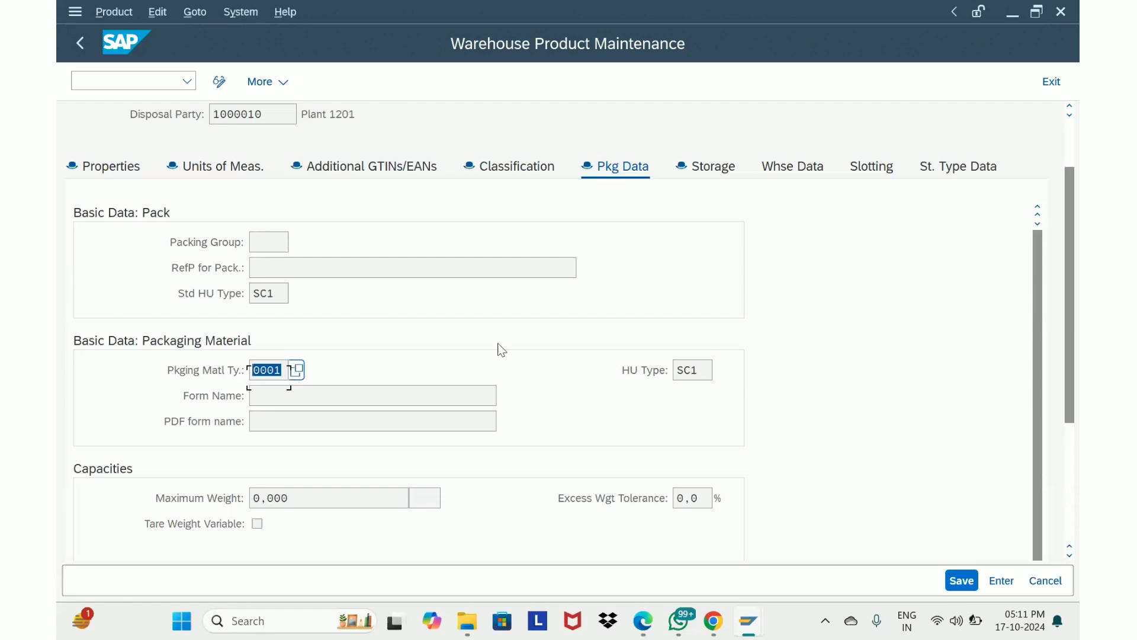
Open the list of available handling unit types for the HU type field and close it
scroll(502, 350, "up", 3)
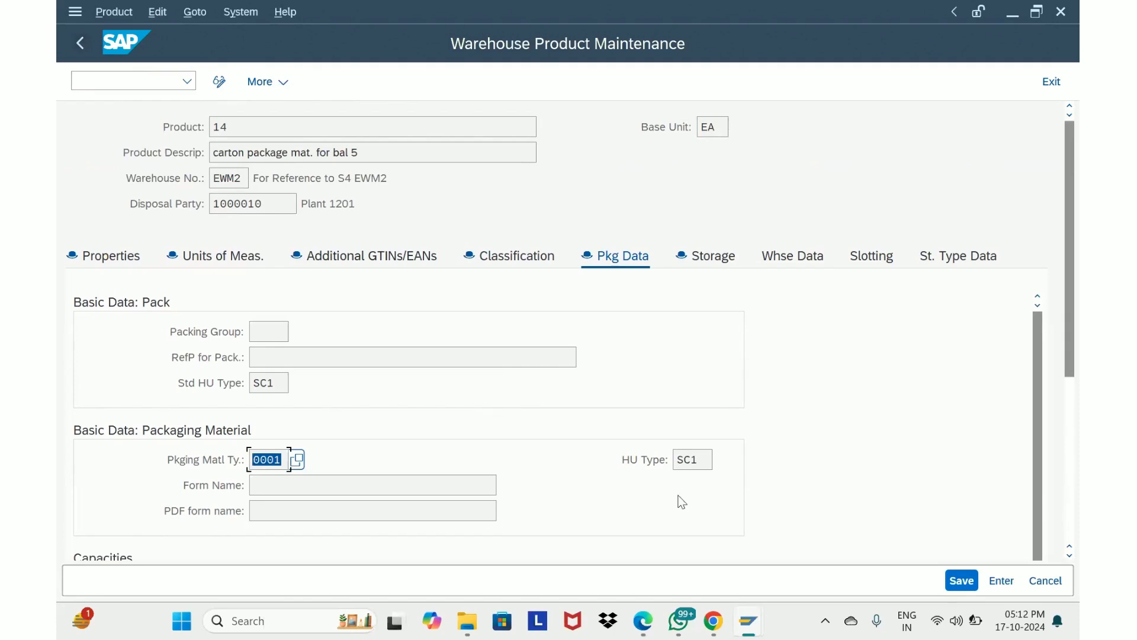
left_click(700, 460)
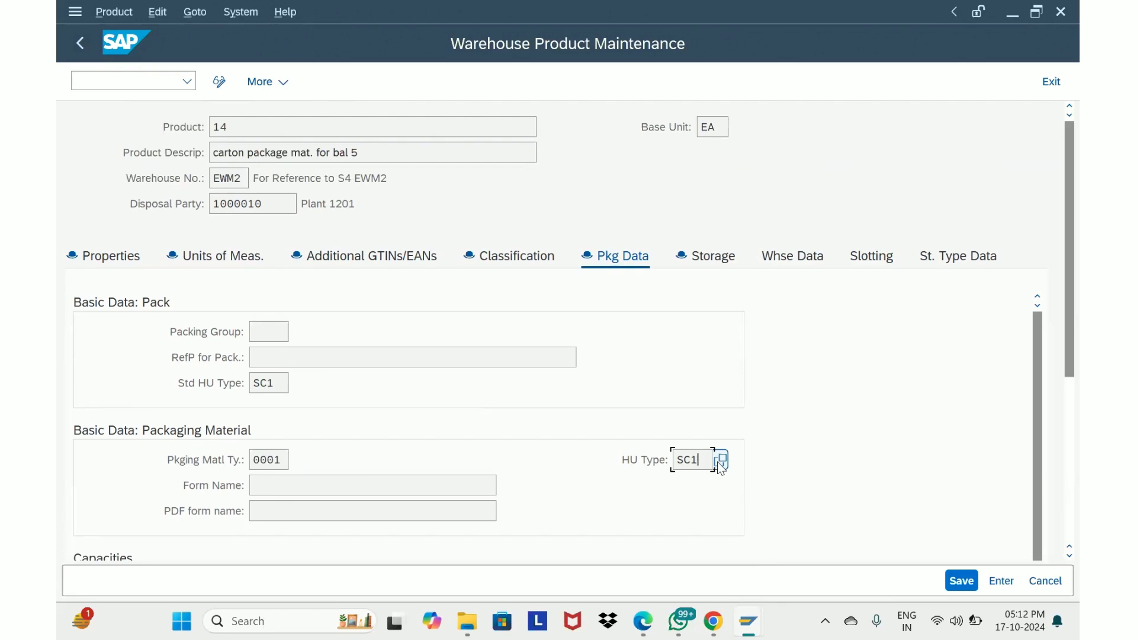
left_click(721, 461)
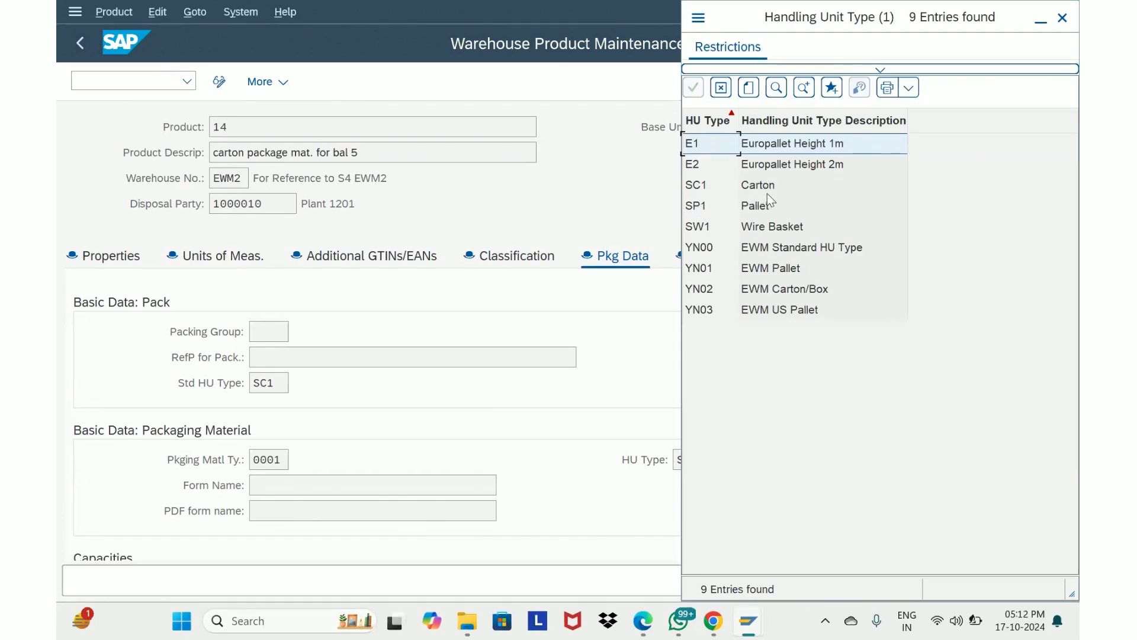
left_click(1065, 24)
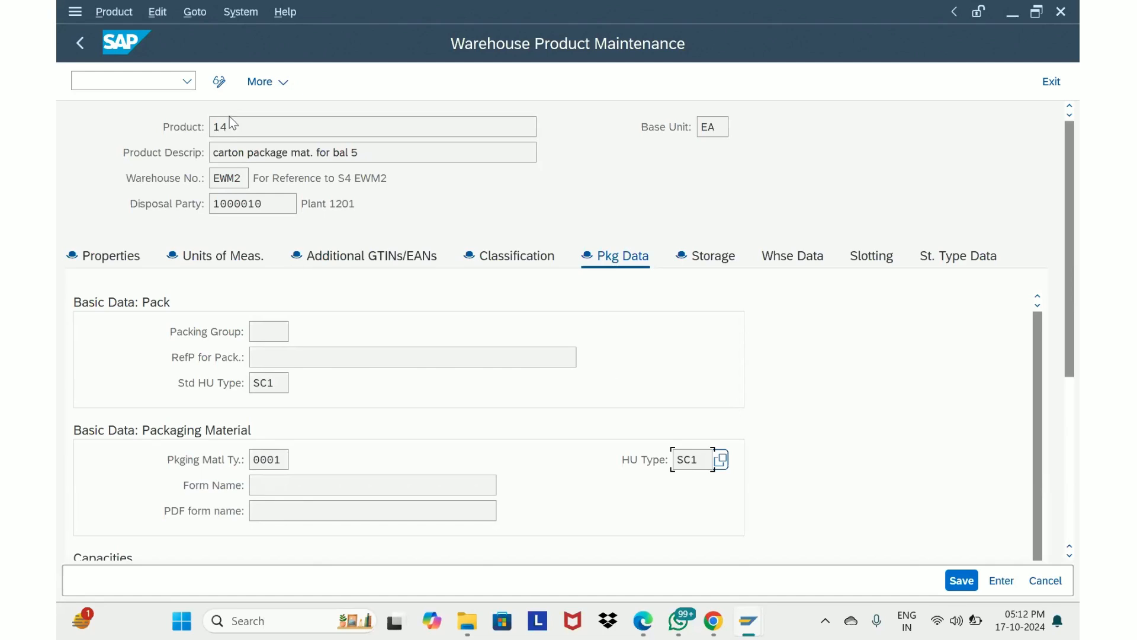
Open another GUI window and start transaction SPRO there
left_click(76, 11)
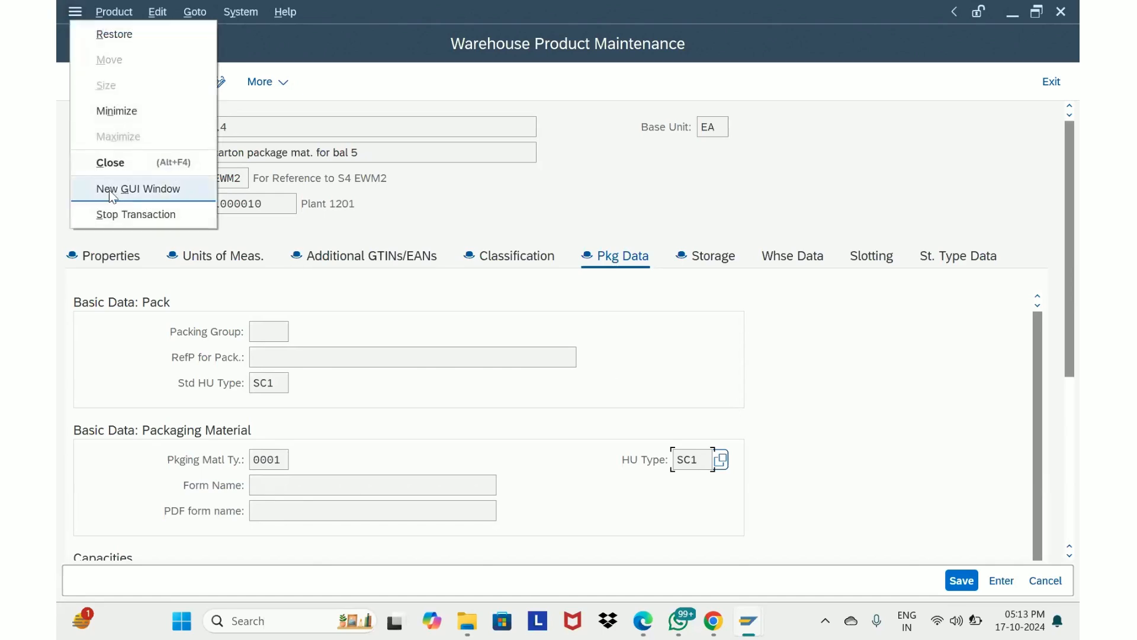
left_click(138, 188)
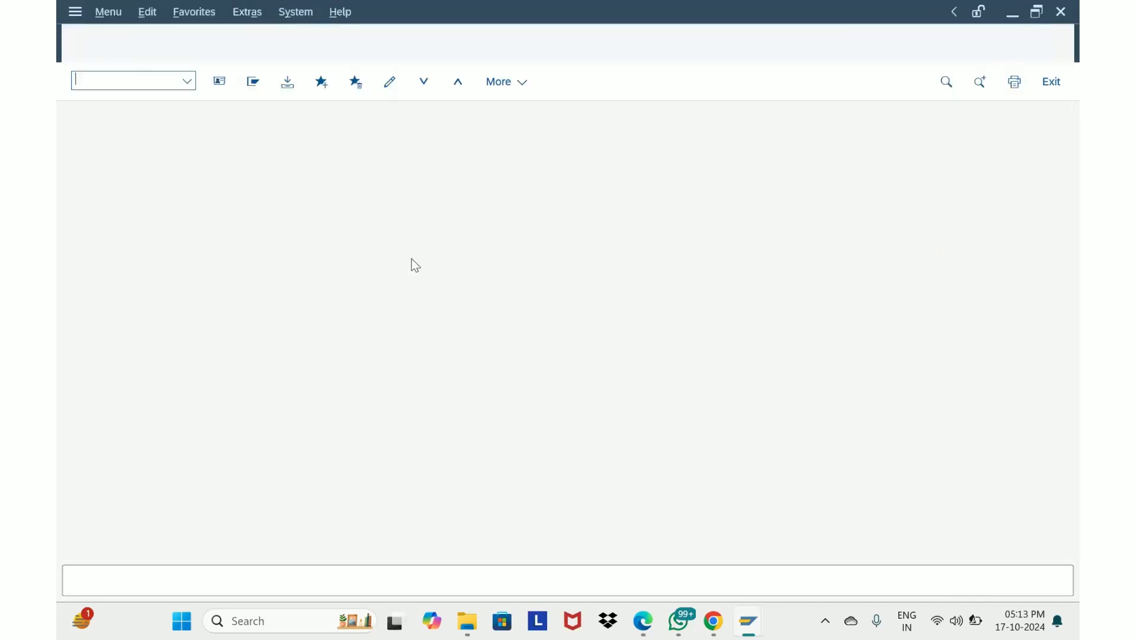
type("spro")
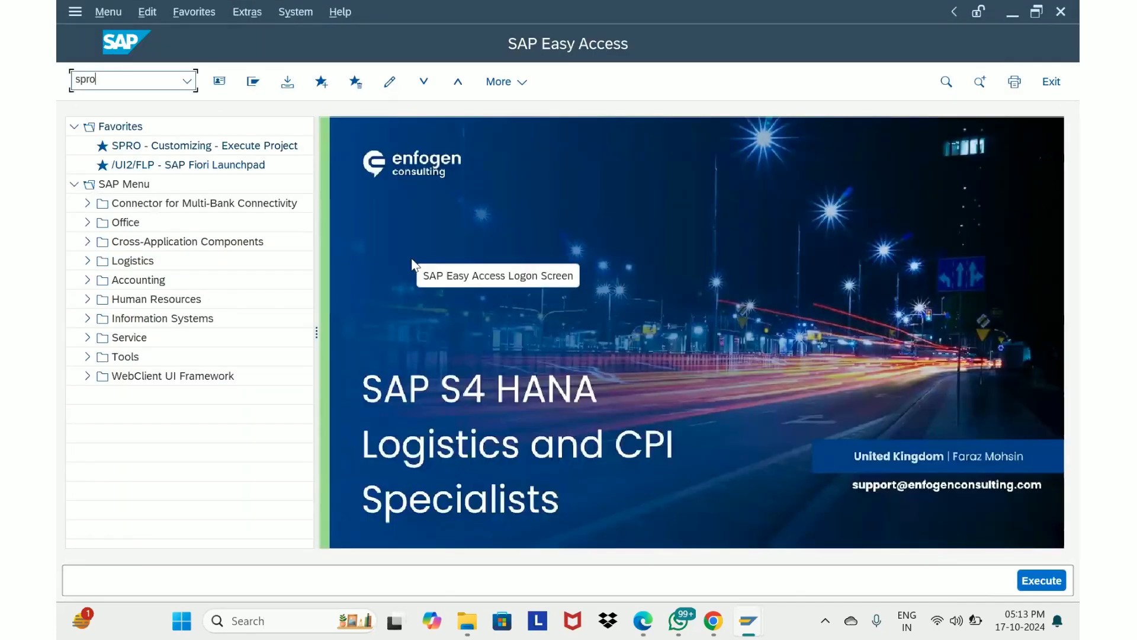
key("Return")
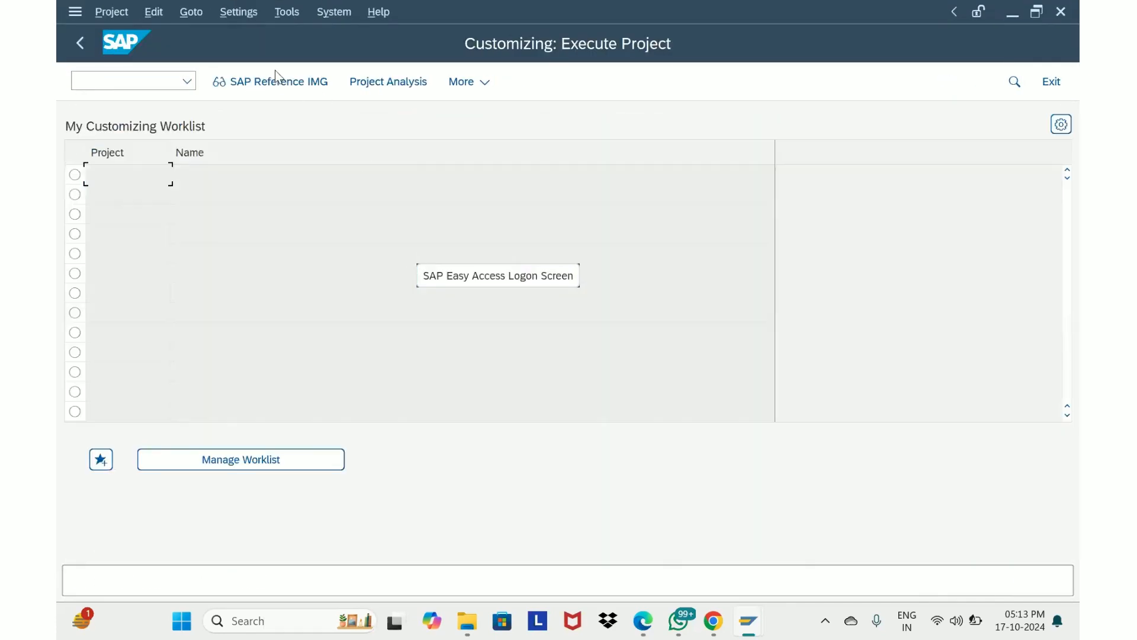
Open the SAP Reference IMG and expand SCM Extended Warehouse Management down to Extended Warehouse Management
left_click(277, 86)
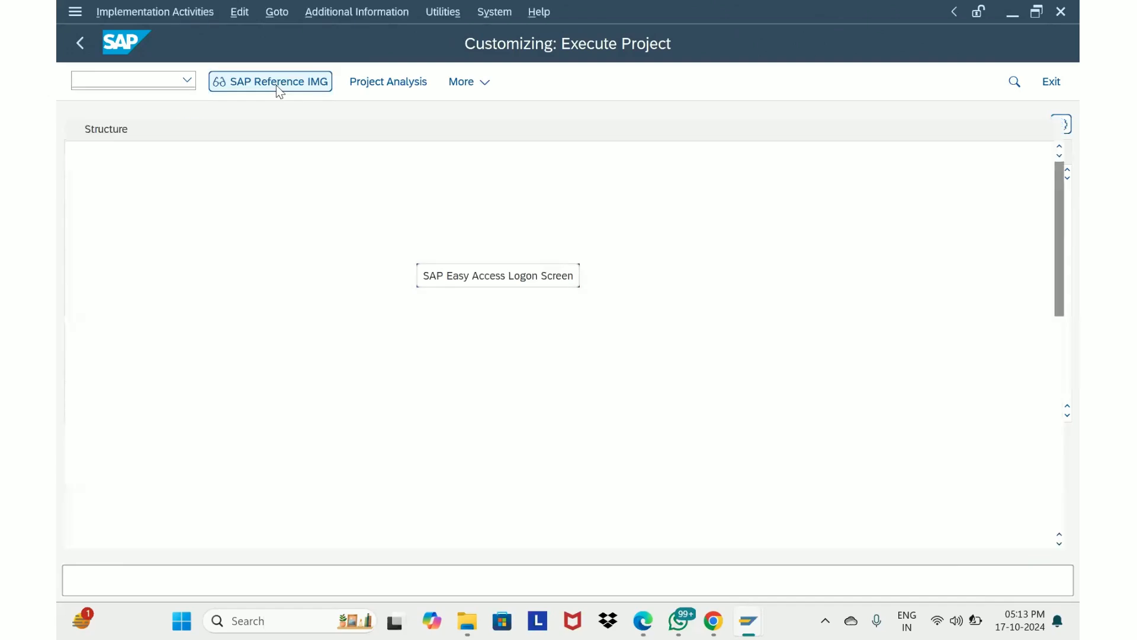
scroll(287, 332, "down", 4)
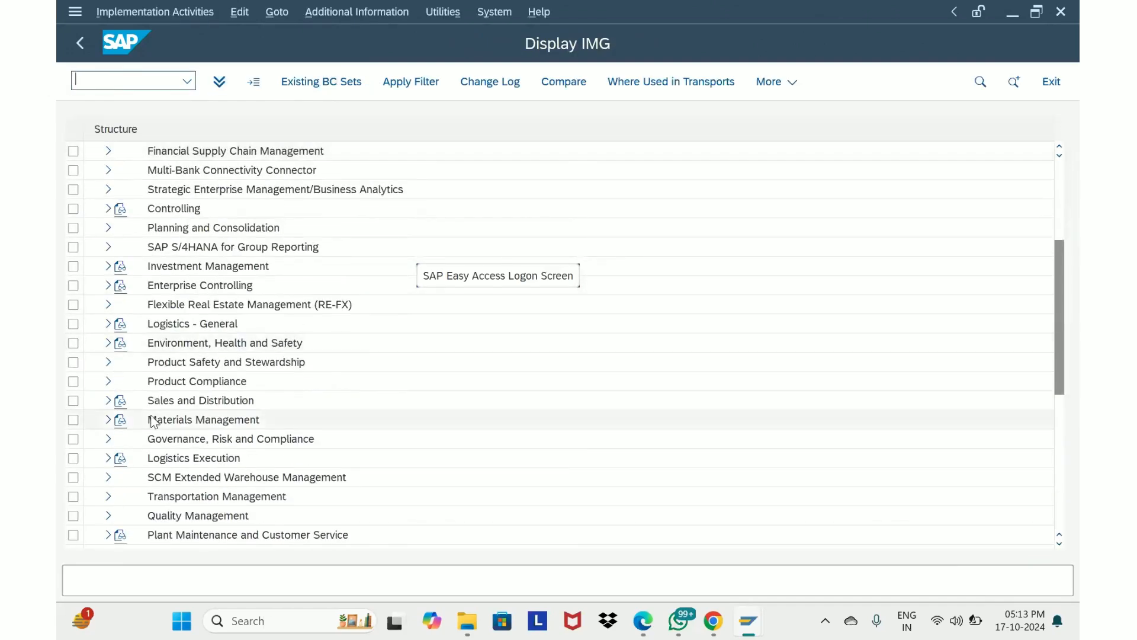
scroll(126, 447, "down", 1)
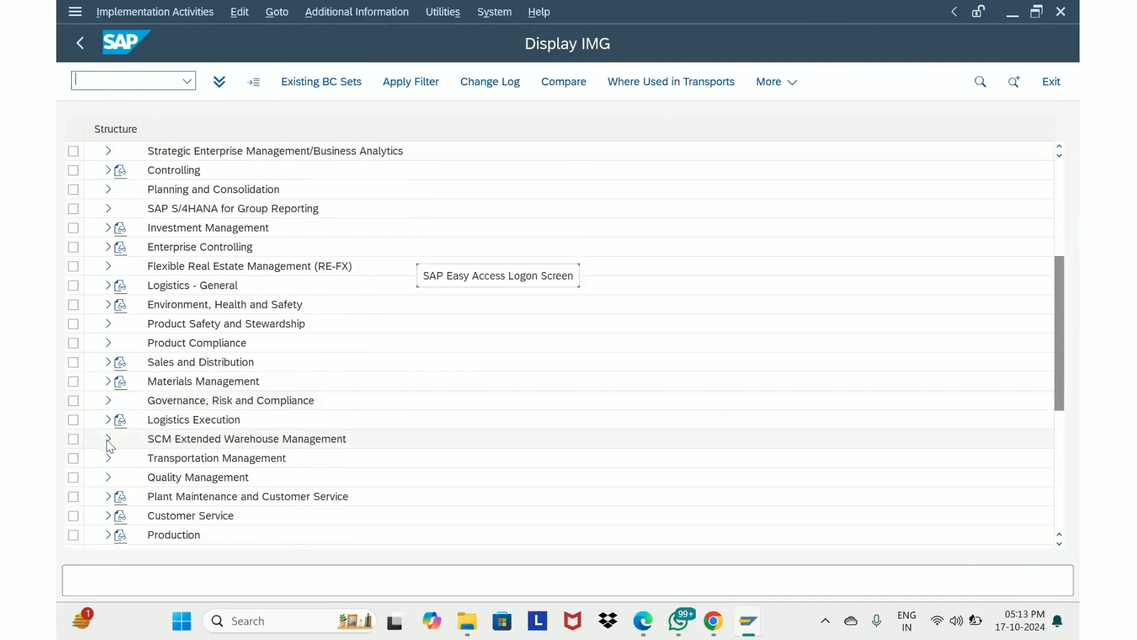
left_click(108, 443)
left_click(121, 458)
scroll(138, 347, "down", 5)
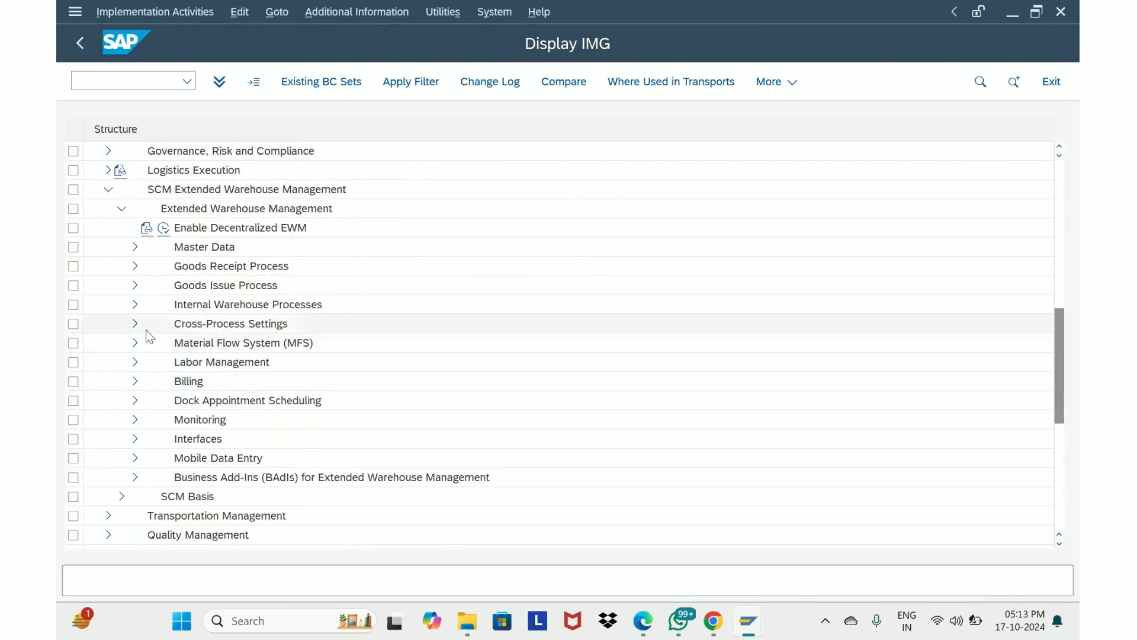
Expand Cross-Process Settings, Handling Units and Basics, and open the packaging material types for WM
left_click(135, 323)
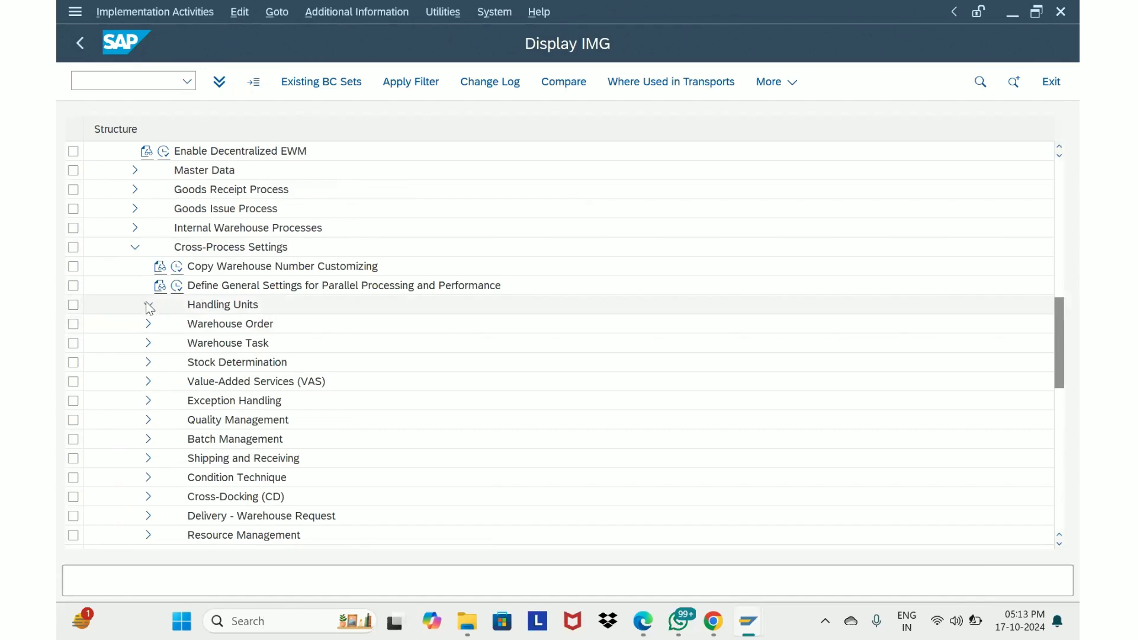
left_click(148, 305)
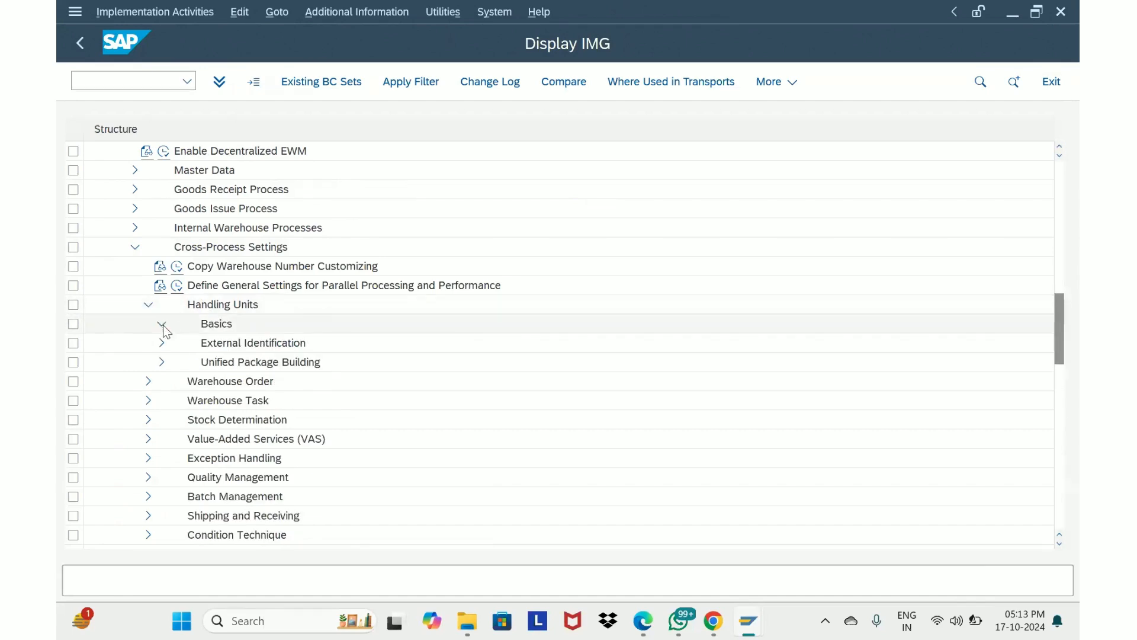
left_click(162, 324)
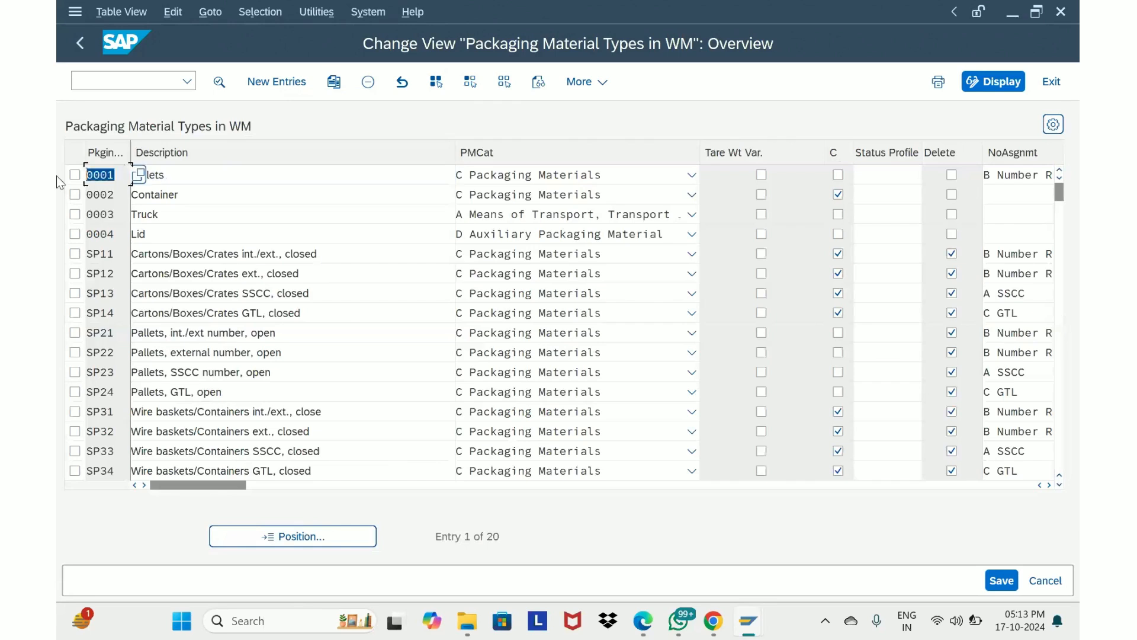
Examine the settings of packaging material type 0001 across all columns of the table
left_click(203, 175)
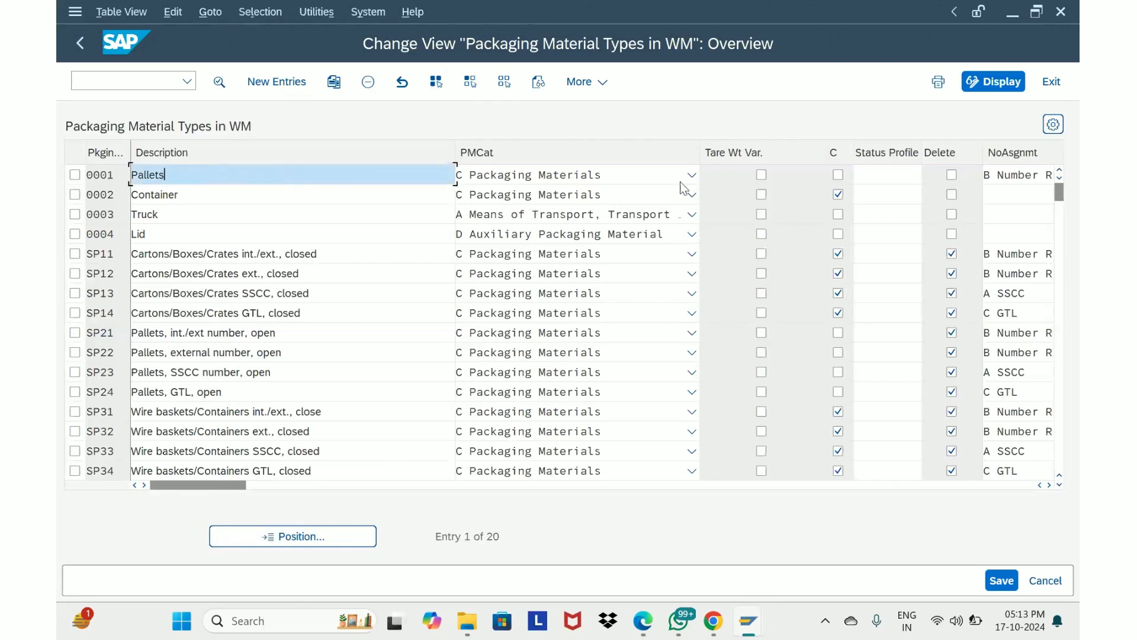
left_click(385, 485)
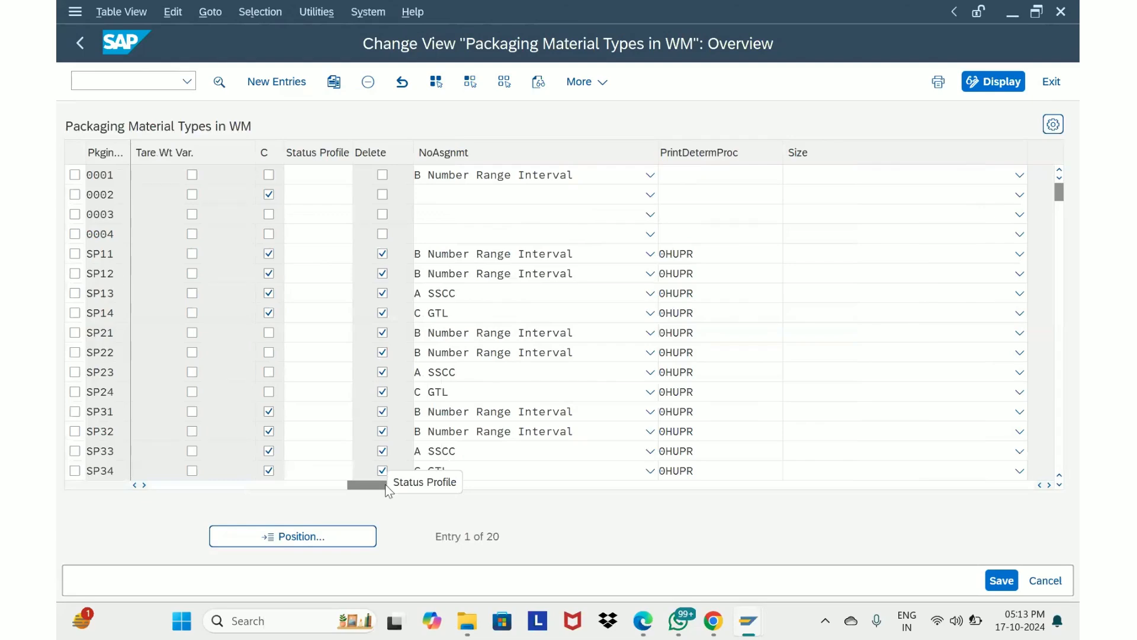
mouse_move(385, 485)
left_mouse_down()
mouse_move(298, 487)
mouse_move(388, 483)
left_mouse_up()
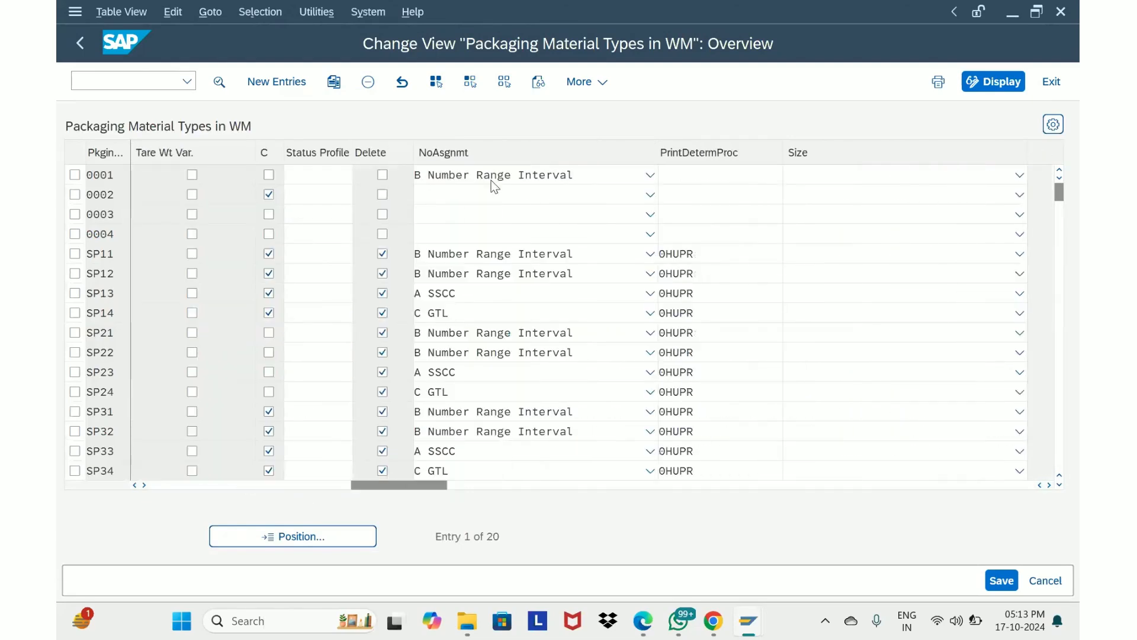
left_click(509, 179)
left_click(509, 180)
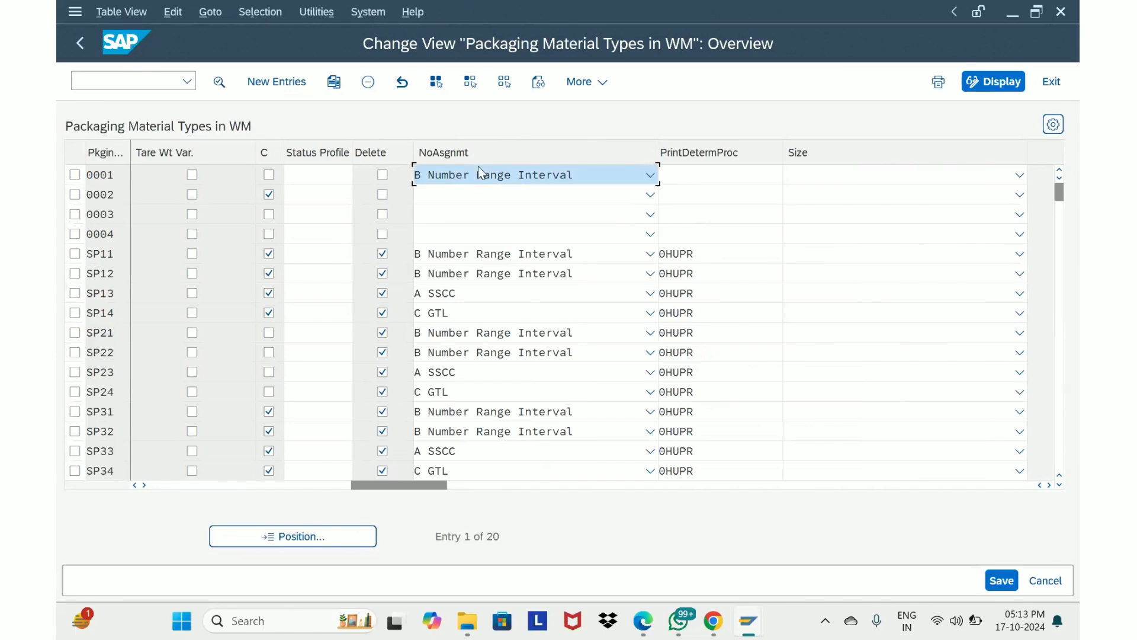
left_click(172, 484)
left_click(172, 484)
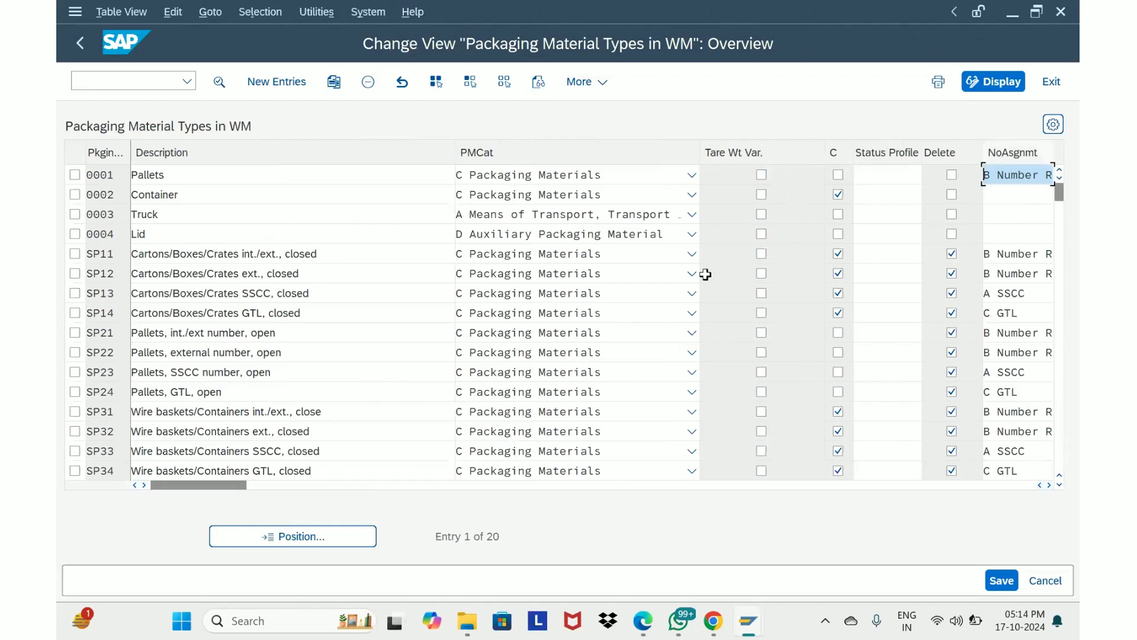
left_click(325, 487)
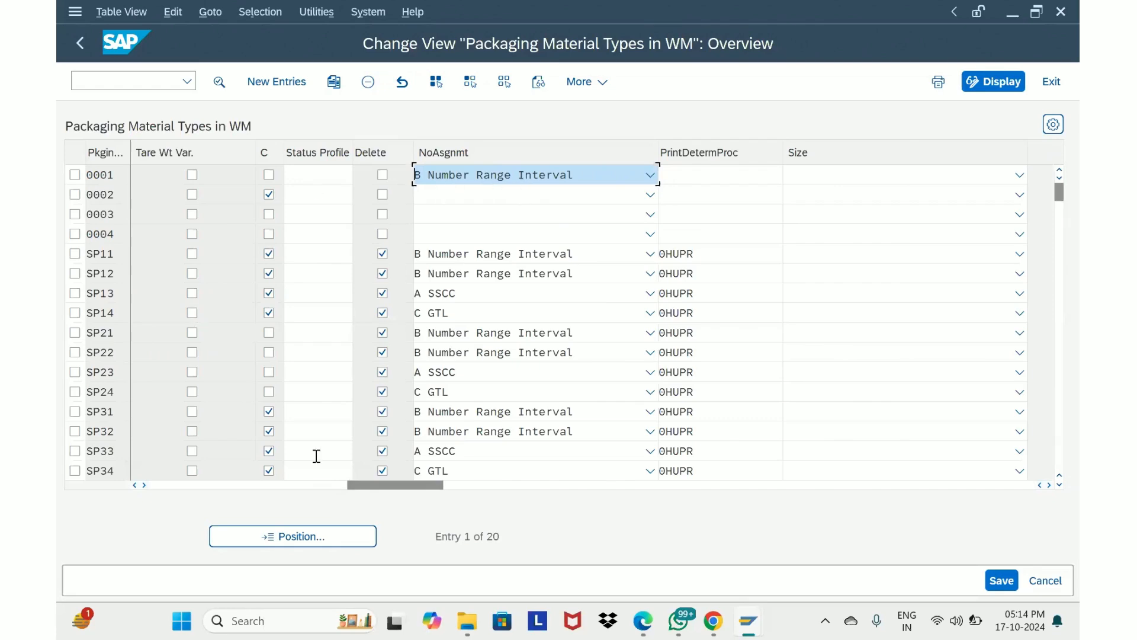
left_click(286, 483)
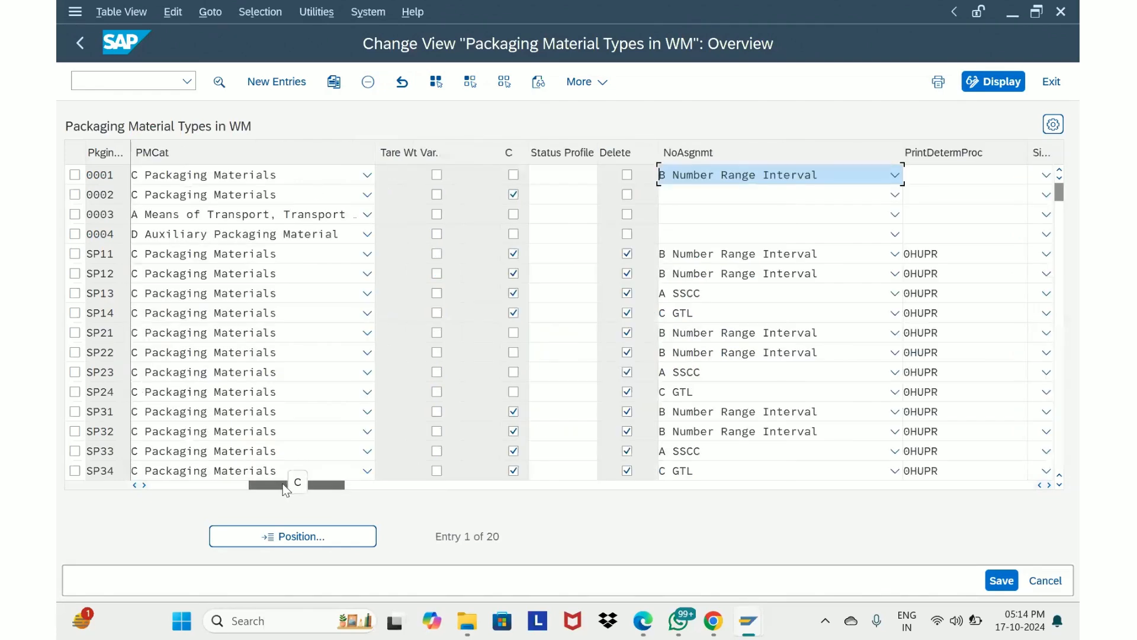
Return to the IMG and examine the HU types defined per warehouse number, focusing on warehouse EWM2's entry
left_click_drag(283, 483, 181, 485)
left_click(74, 45)
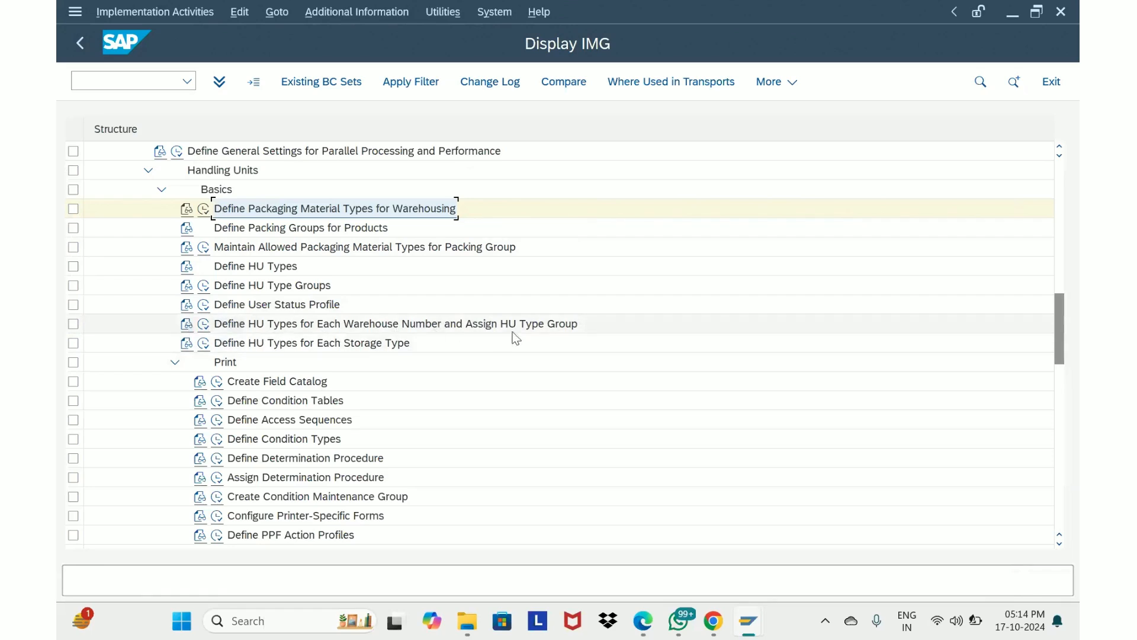
left_click(204, 324)
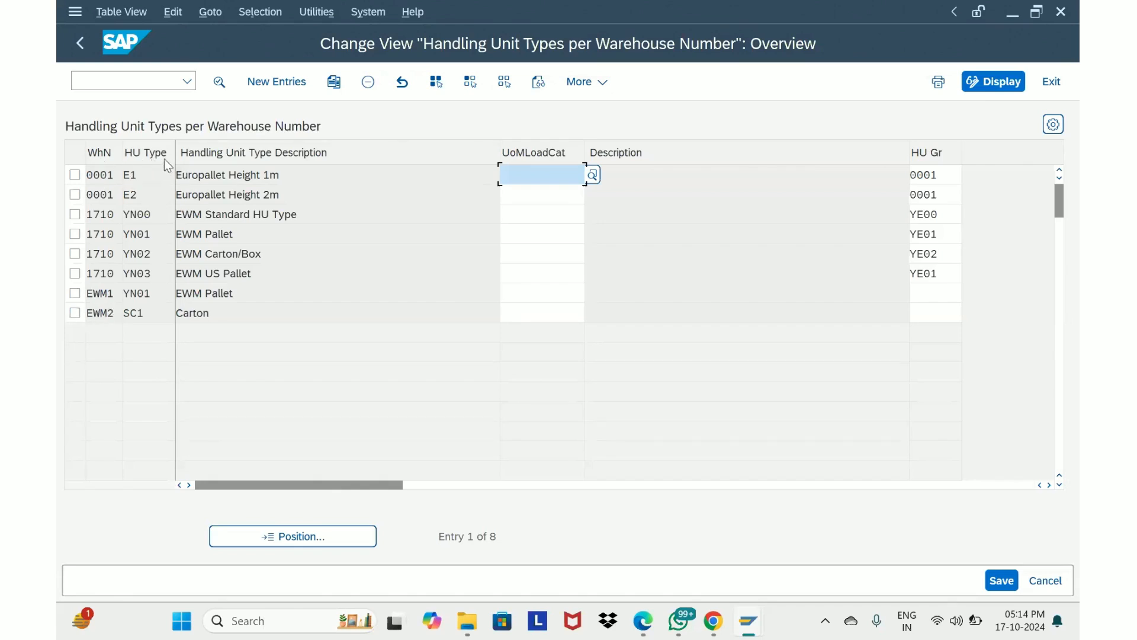
left_click_drag(153, 313, 122, 314)
left_click(142, 312)
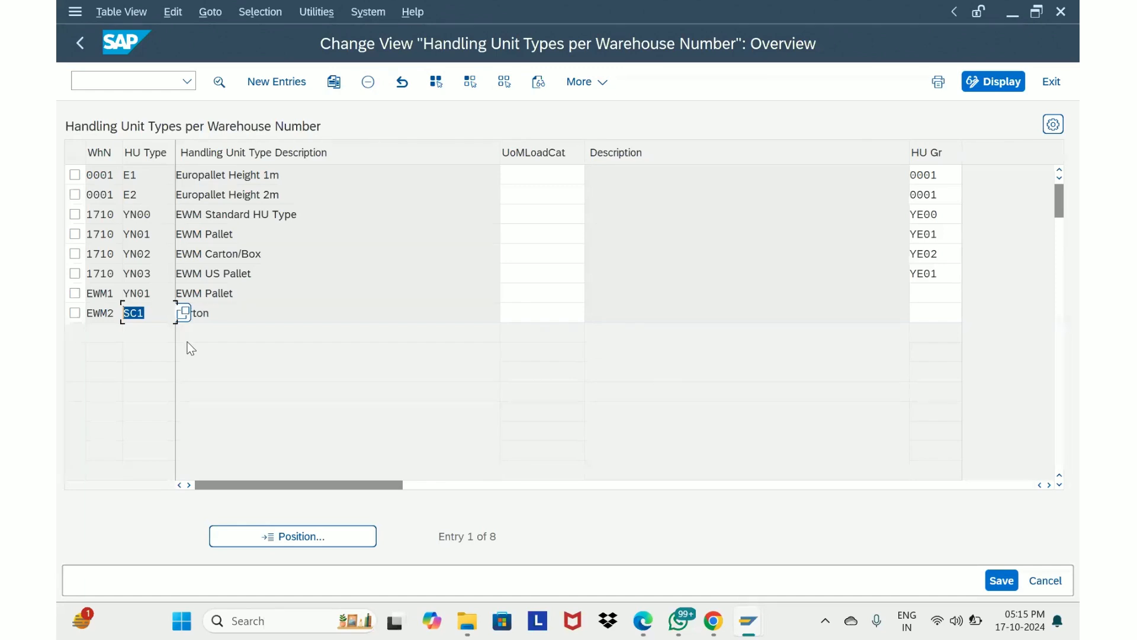
left_click(83, 51)
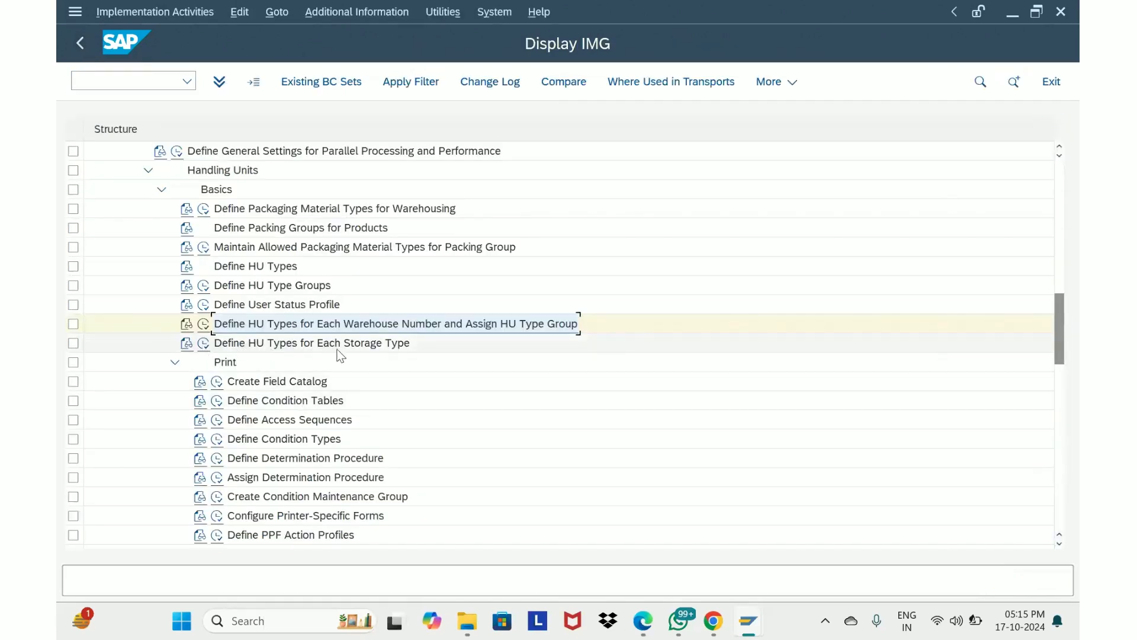
Open HU types per storage type and examine the entry for warehouse EWM2, storage type 0010
left_click(203, 344)
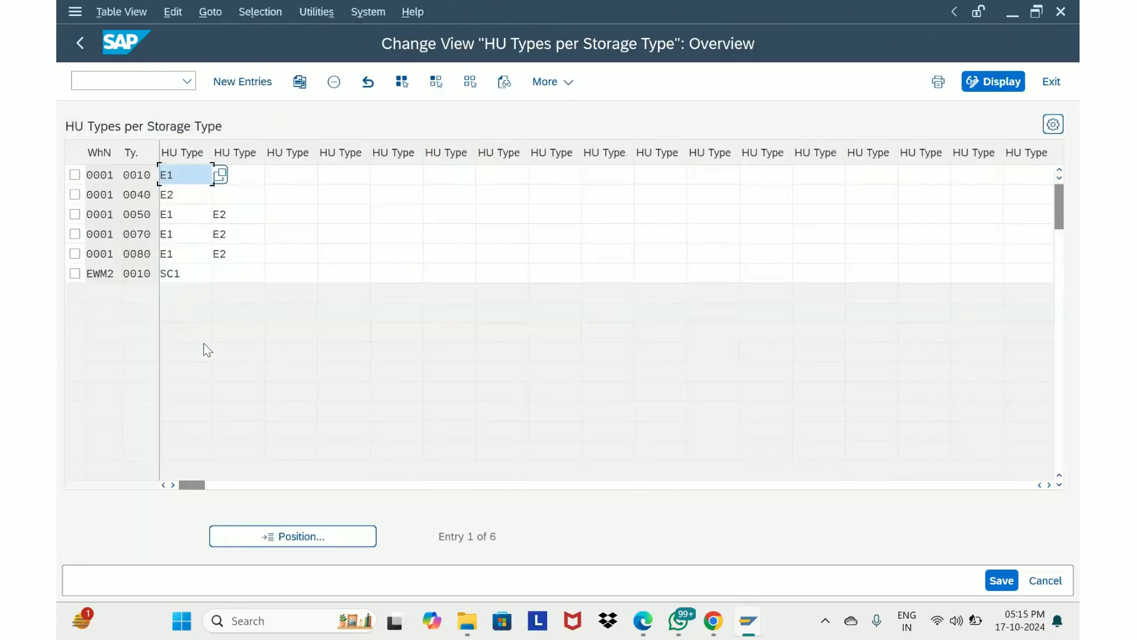
double_click(149, 274)
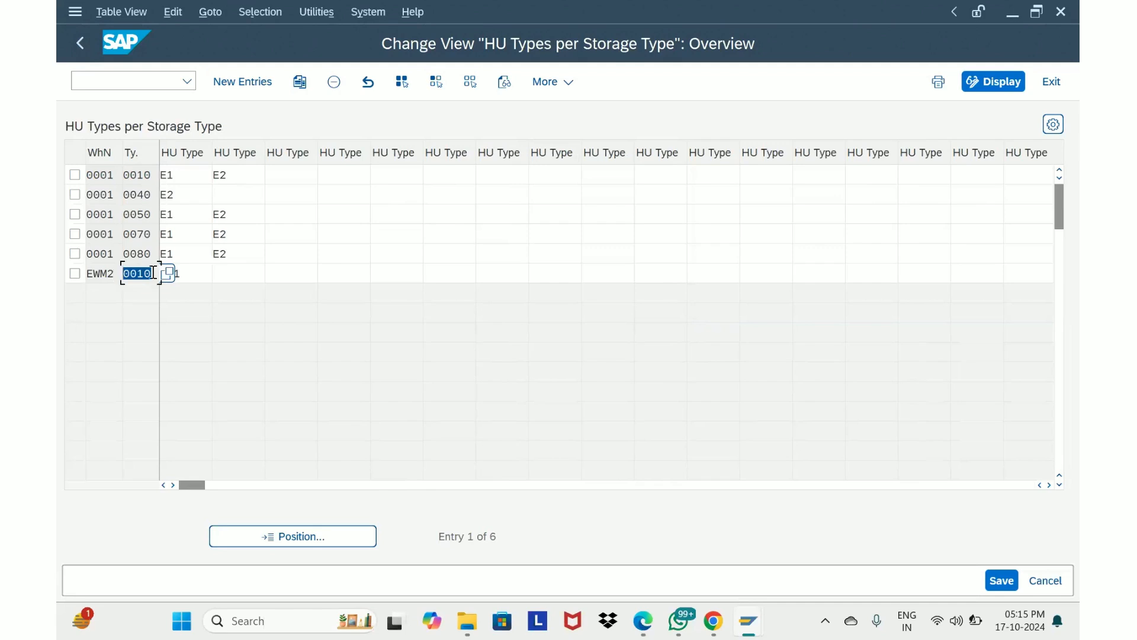
left_click_drag(154, 273, 121, 273)
left_click(193, 277)
left_click(126, 273)
left_click(190, 273)
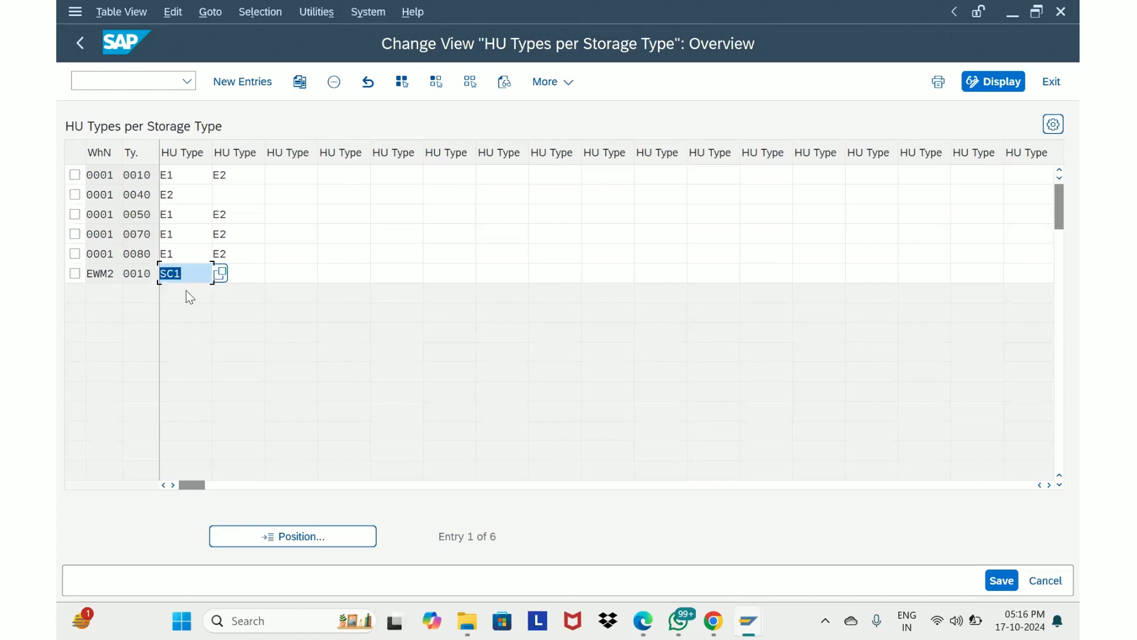
left_click(81, 43)
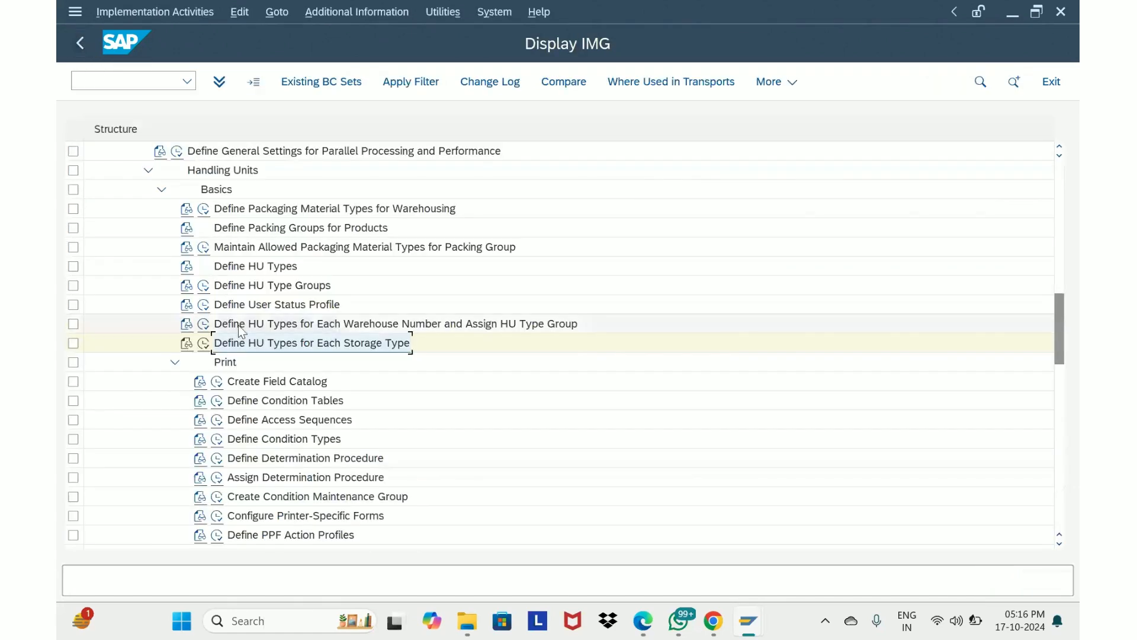
Collapse the Print node and re-examine the HU types per storage type for warehouse EWM2
left_click(175, 361)
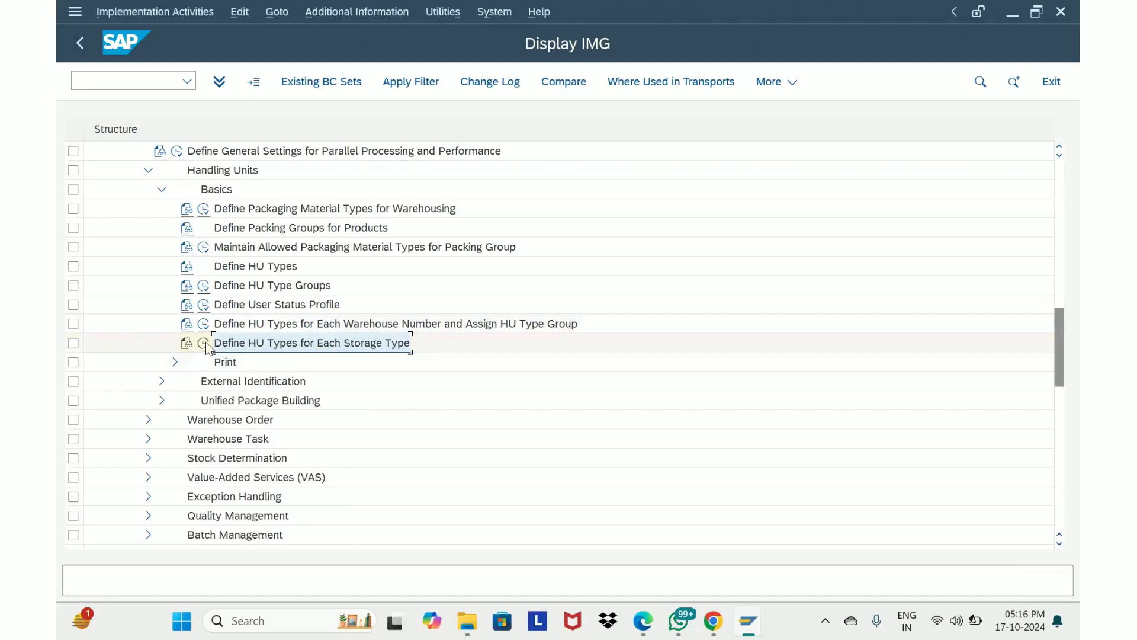
left_click(204, 343)
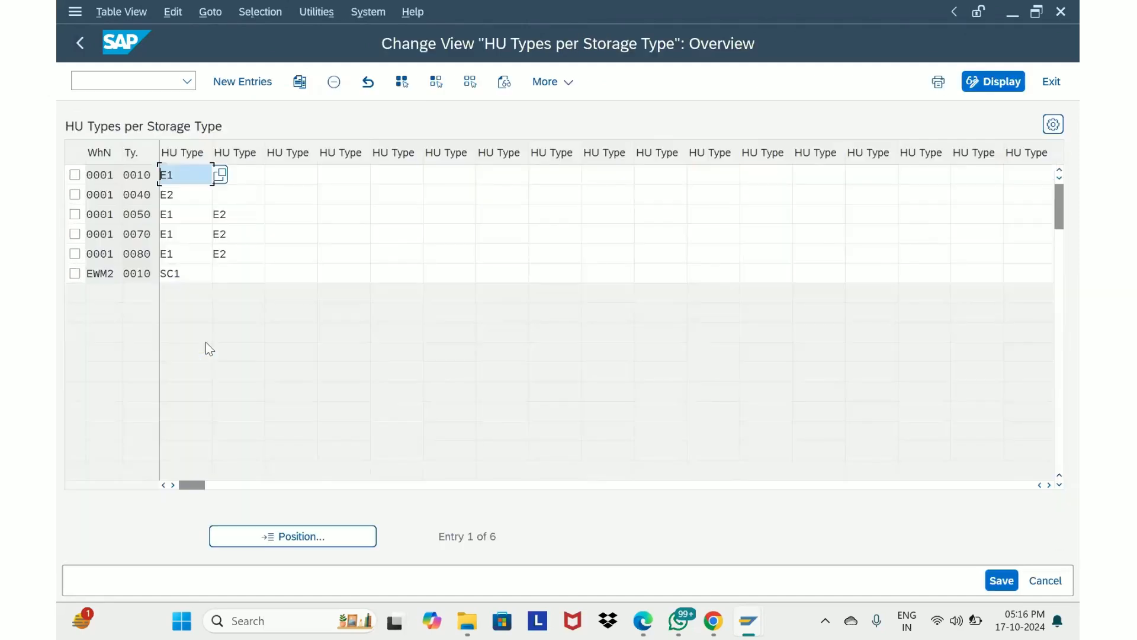
left_click_drag(158, 279, 120, 277)
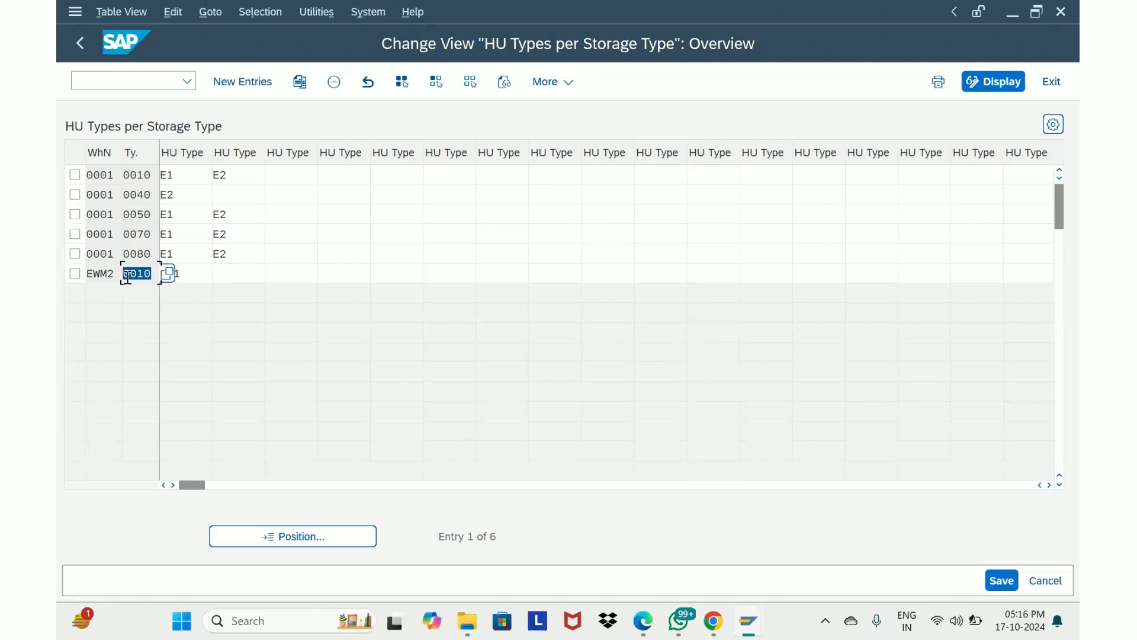
left_click_drag(155, 276, 98, 273)
left_click(83, 52)
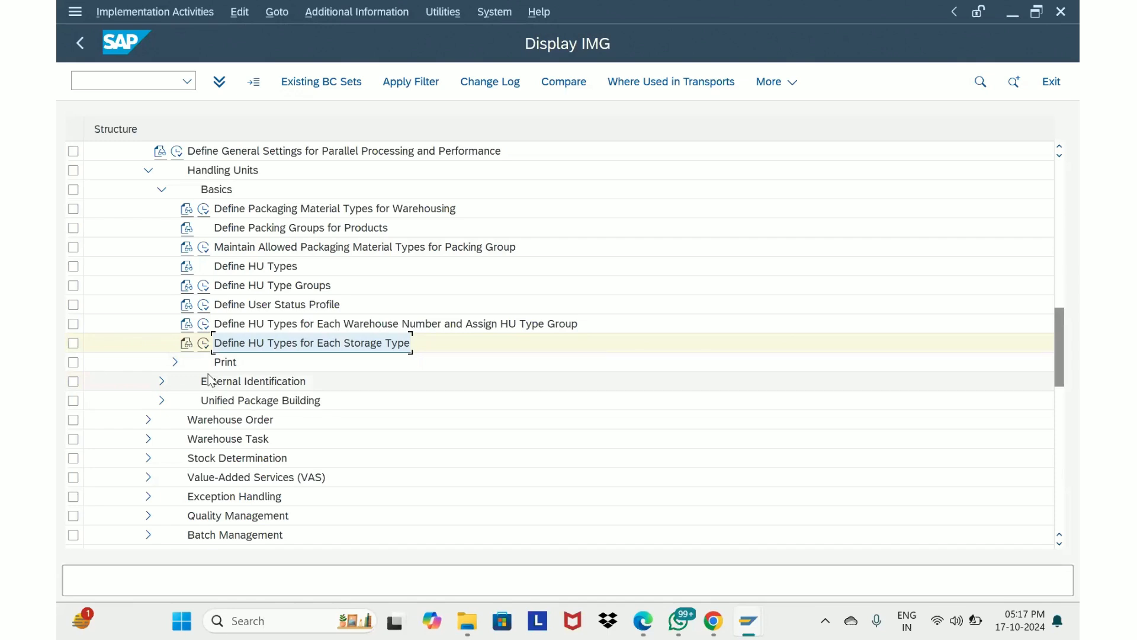
Expand External Identification and view the HU identification number range intervals for warehouse EWM2
left_click(161, 381)
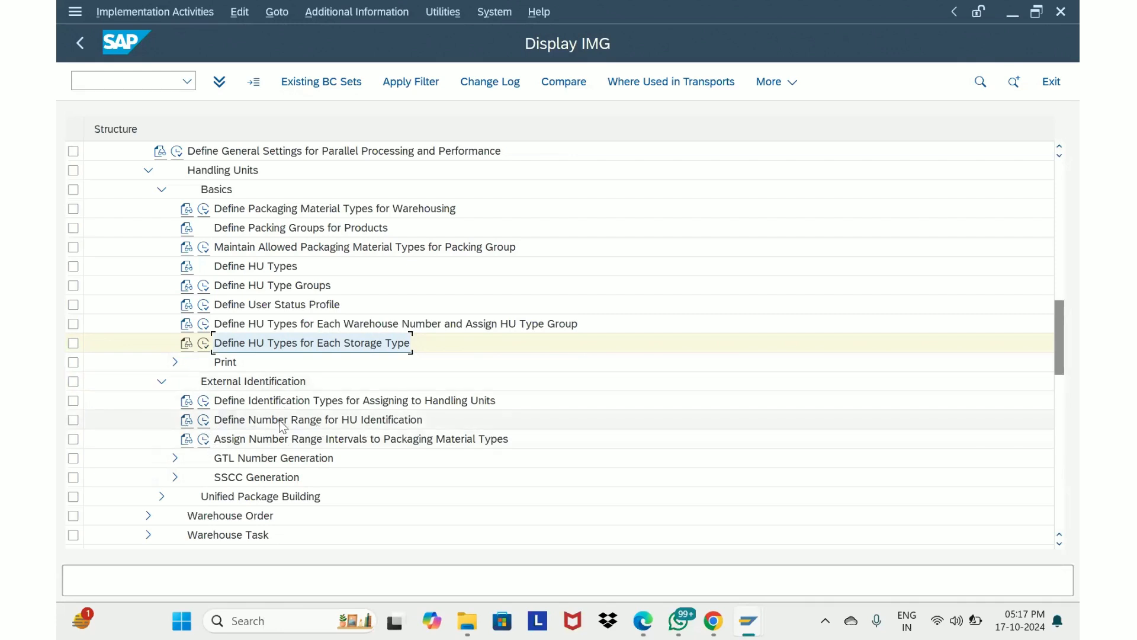
left_click(203, 422)
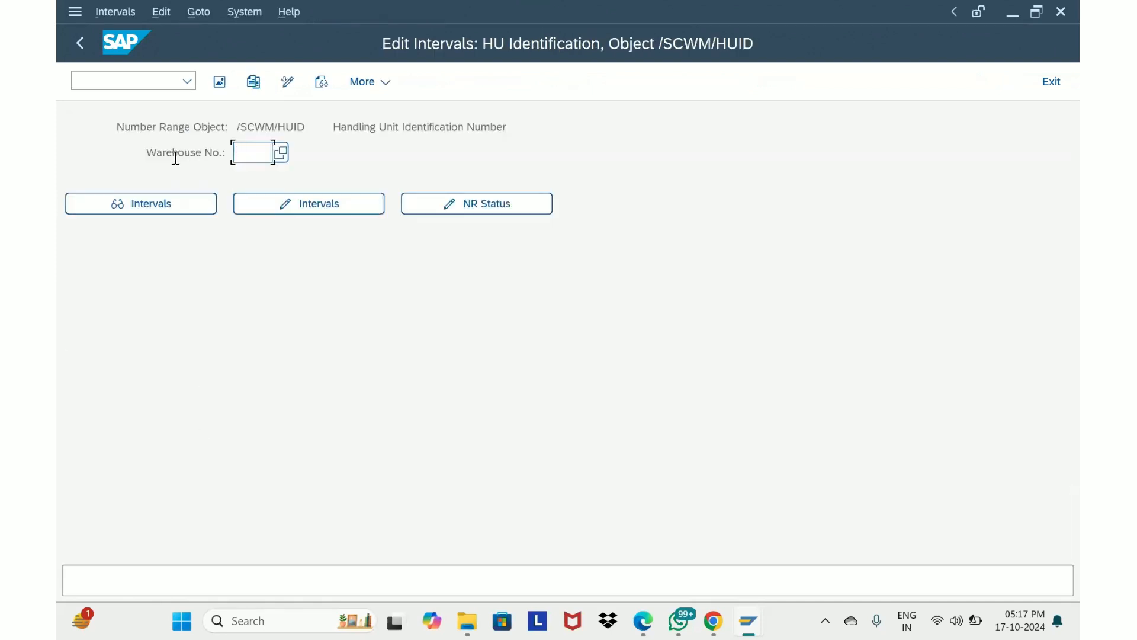
type("ewm2")
key("Return")
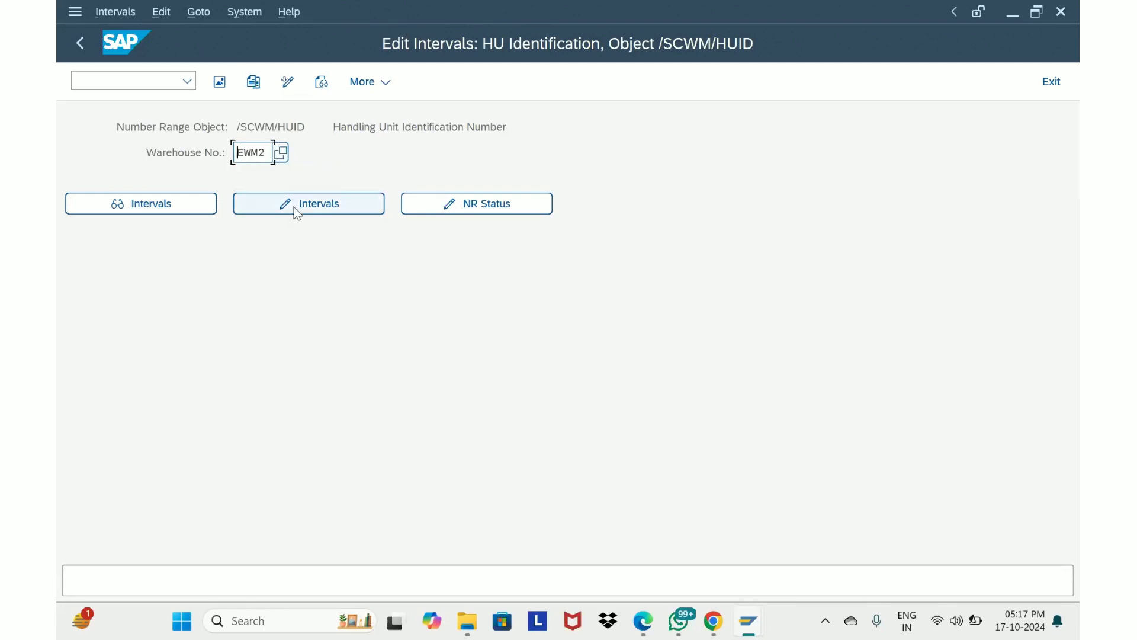
left_click(181, 206)
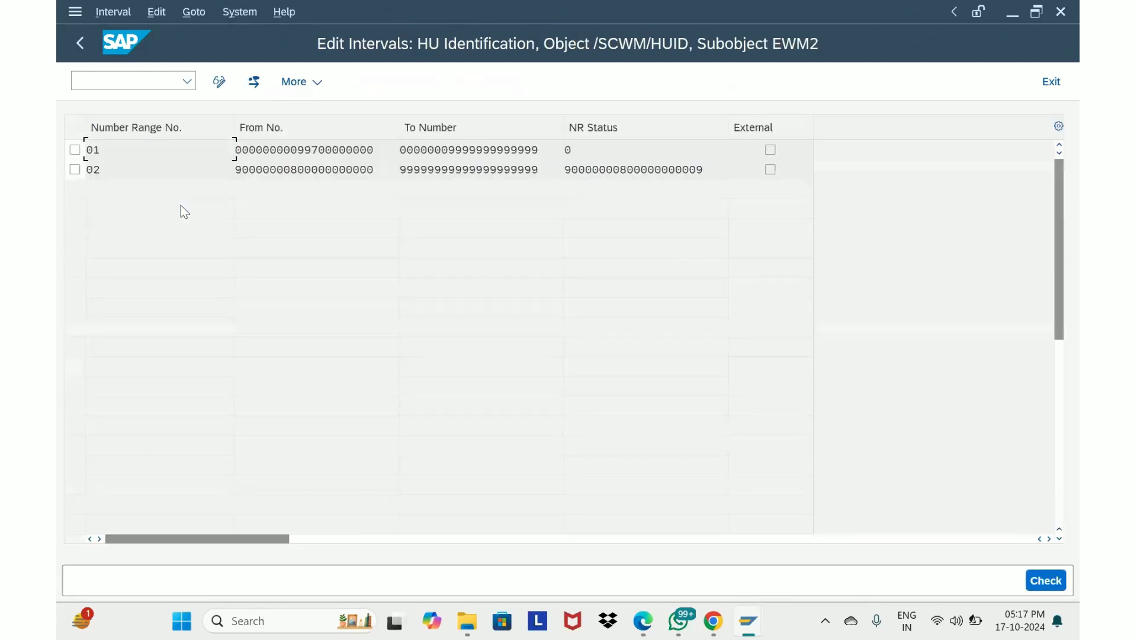
left_click_drag(119, 150, 57, 170)
left_click(89, 48)
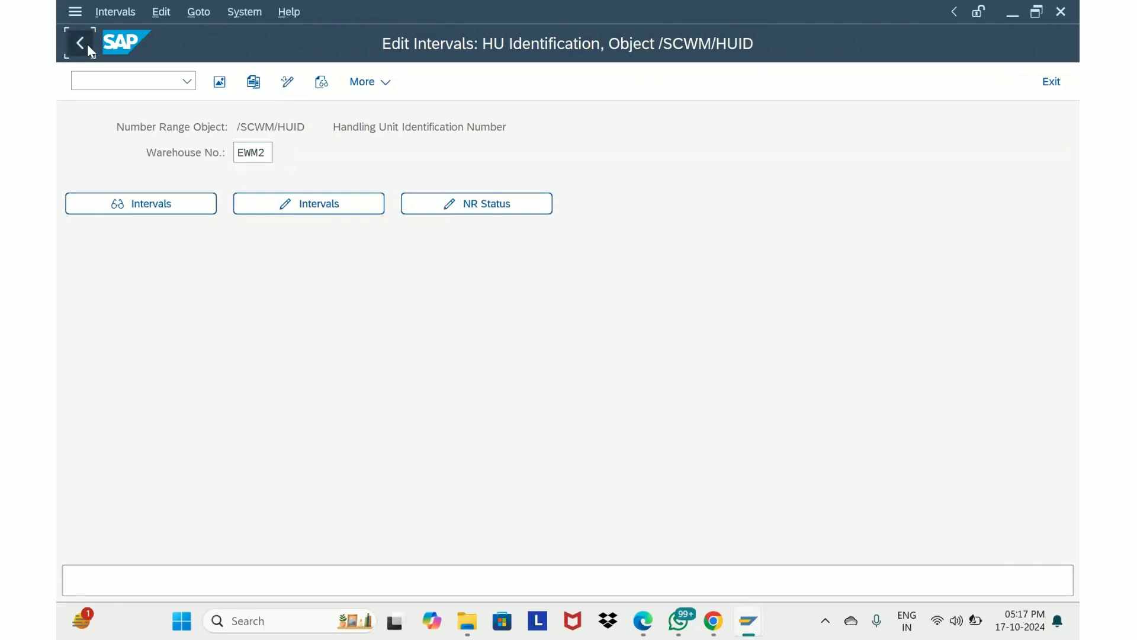
left_click(89, 48)
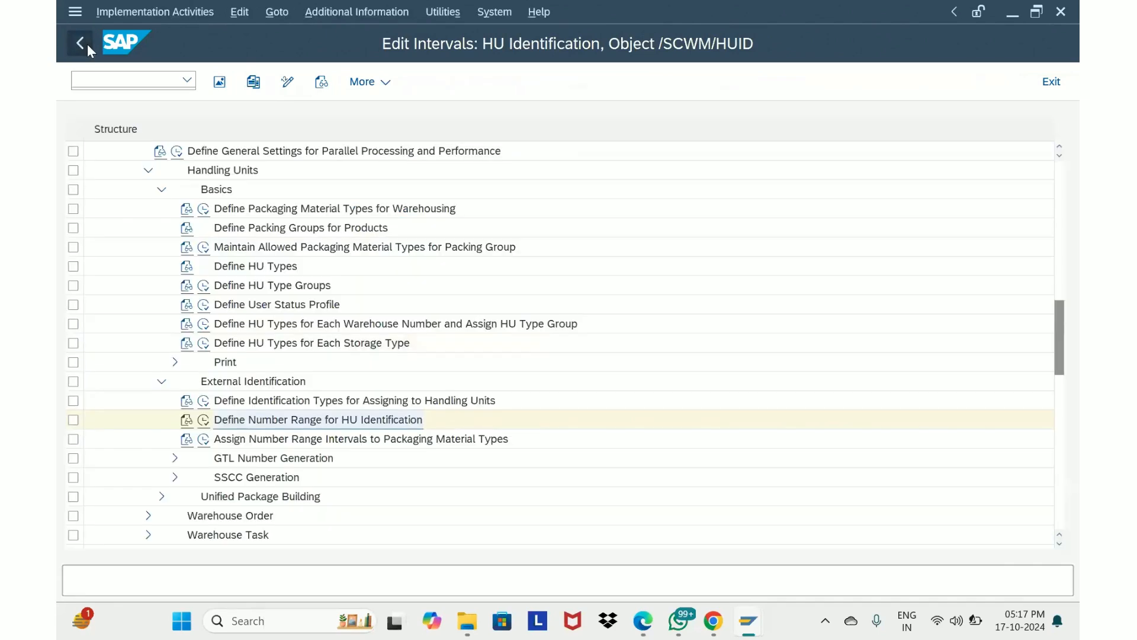
Examine the number range intervals assigned to packaging material types for warehouse EWM2
left_click(203, 440)
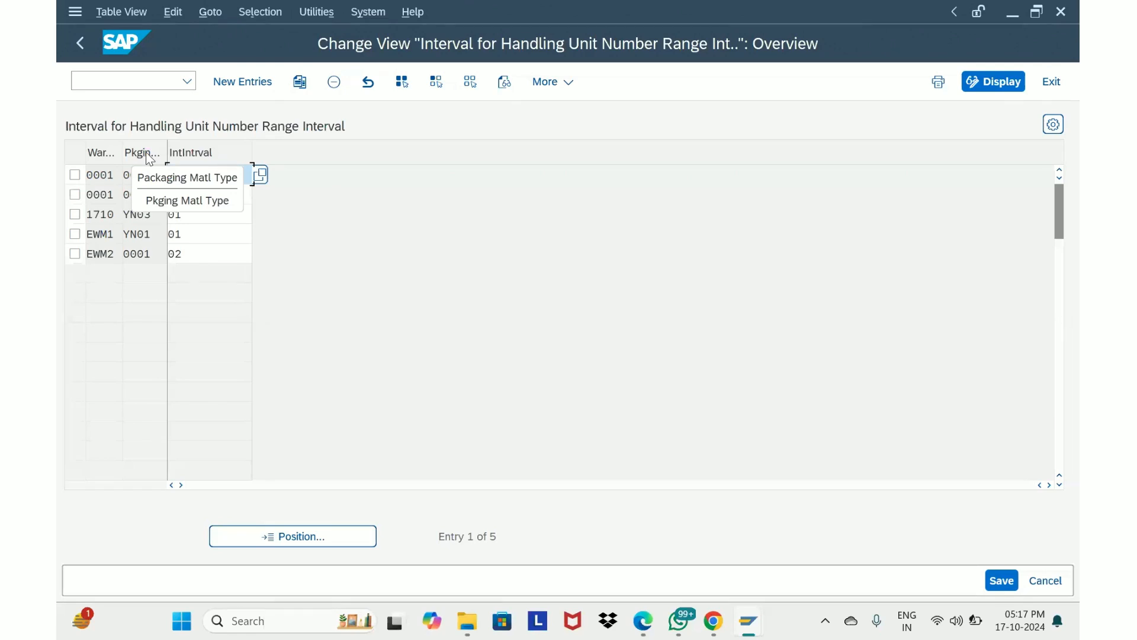
left_click_drag(116, 253, 61, 255)
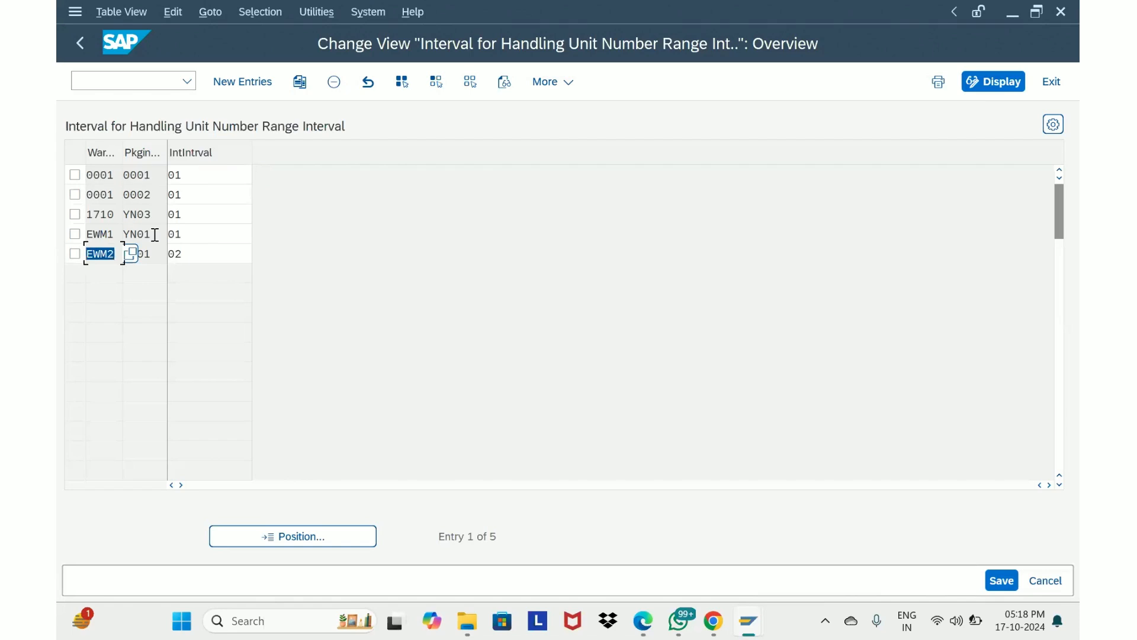
left_click_drag(190, 255, 164, 258)
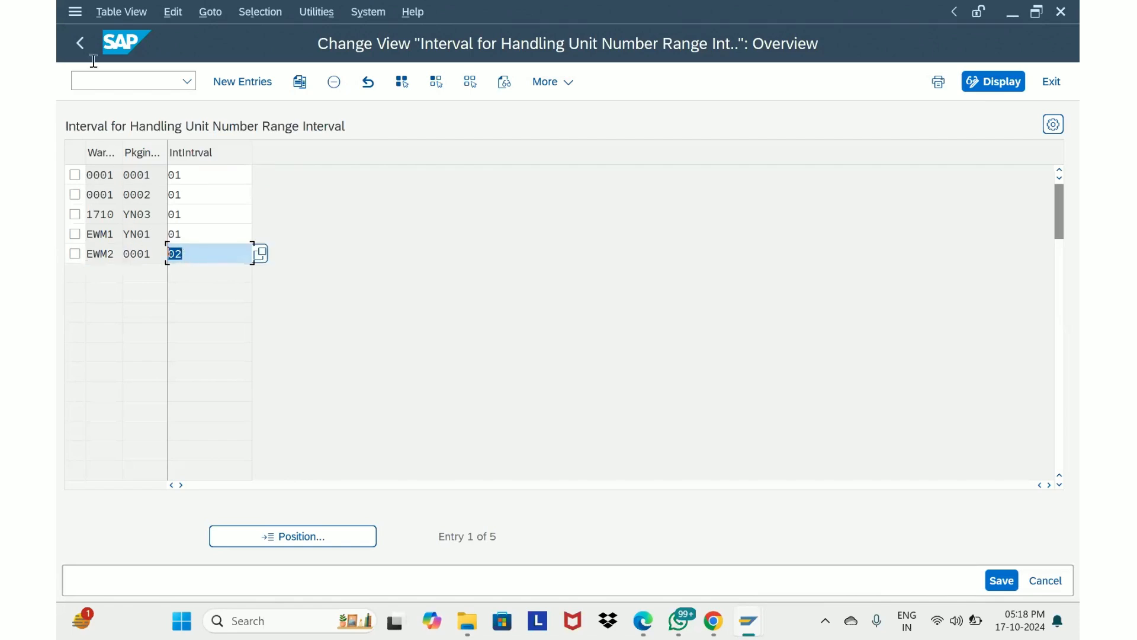
left_click(82, 43)
Reopen the HU identification number range intervals for warehouse EWM2 and return to the IMG
left_click(202, 419)
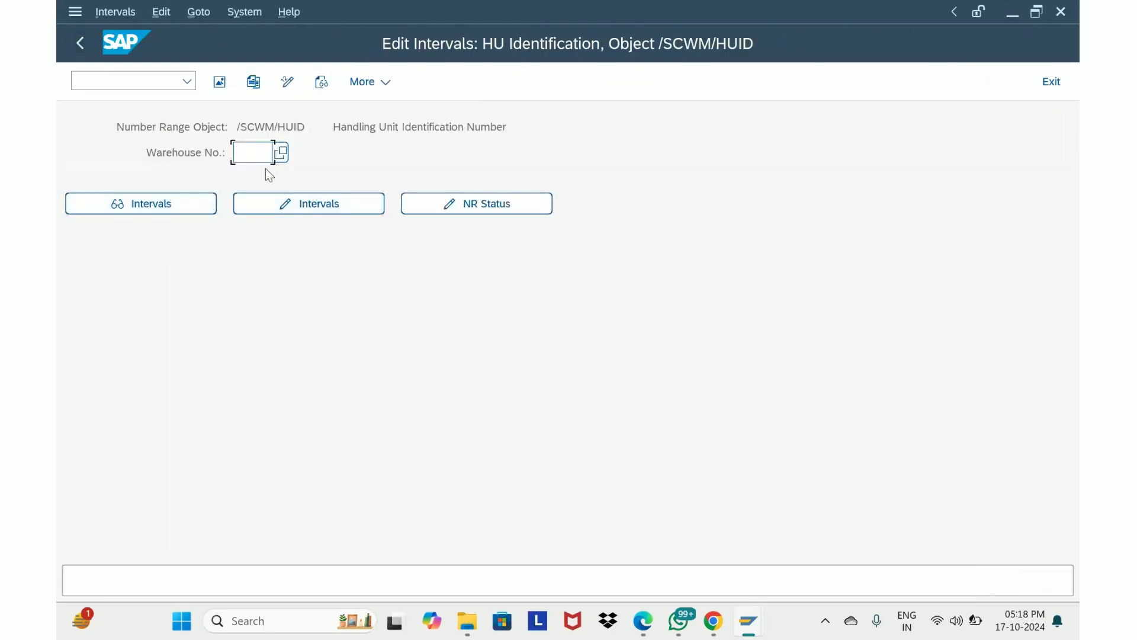
type("ewm2")
left_click(183, 208)
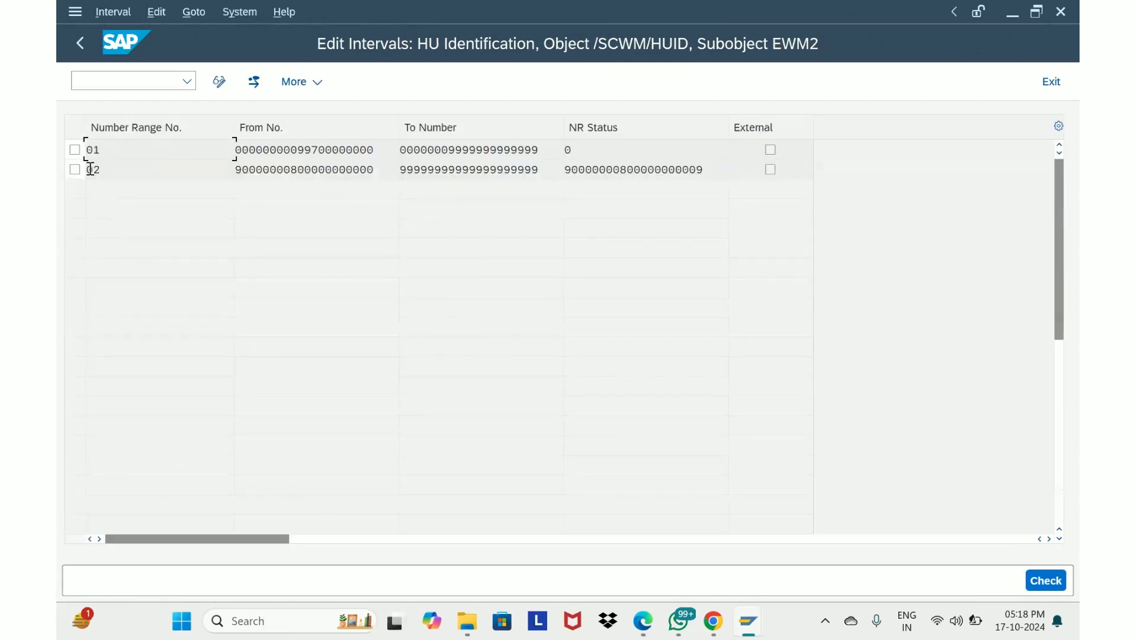
left_click(83, 44)
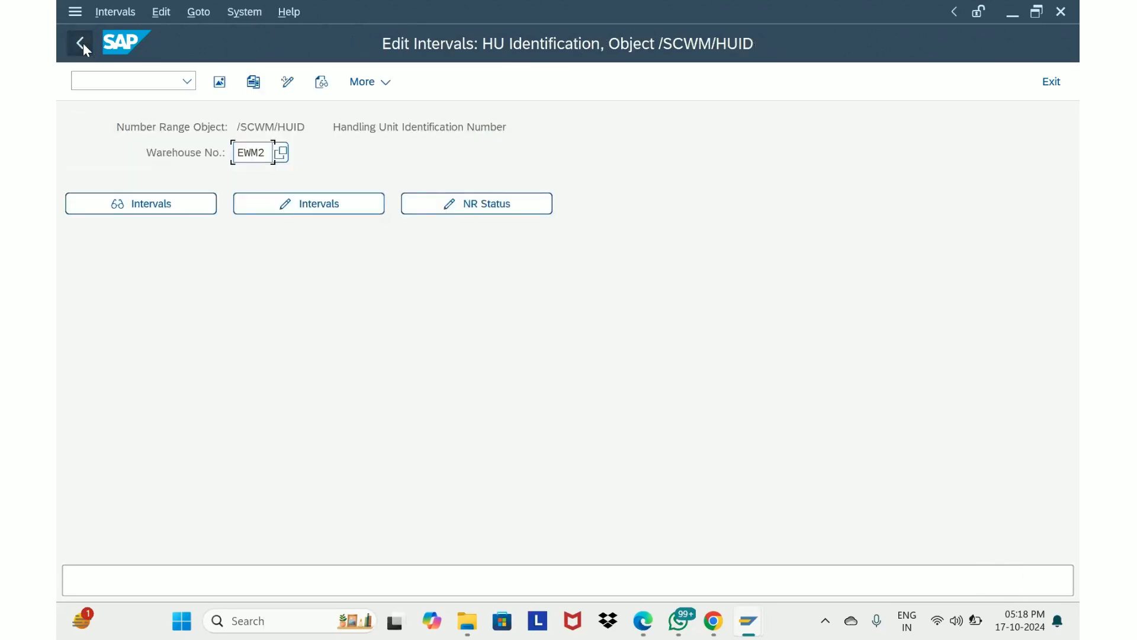
left_click(83, 42)
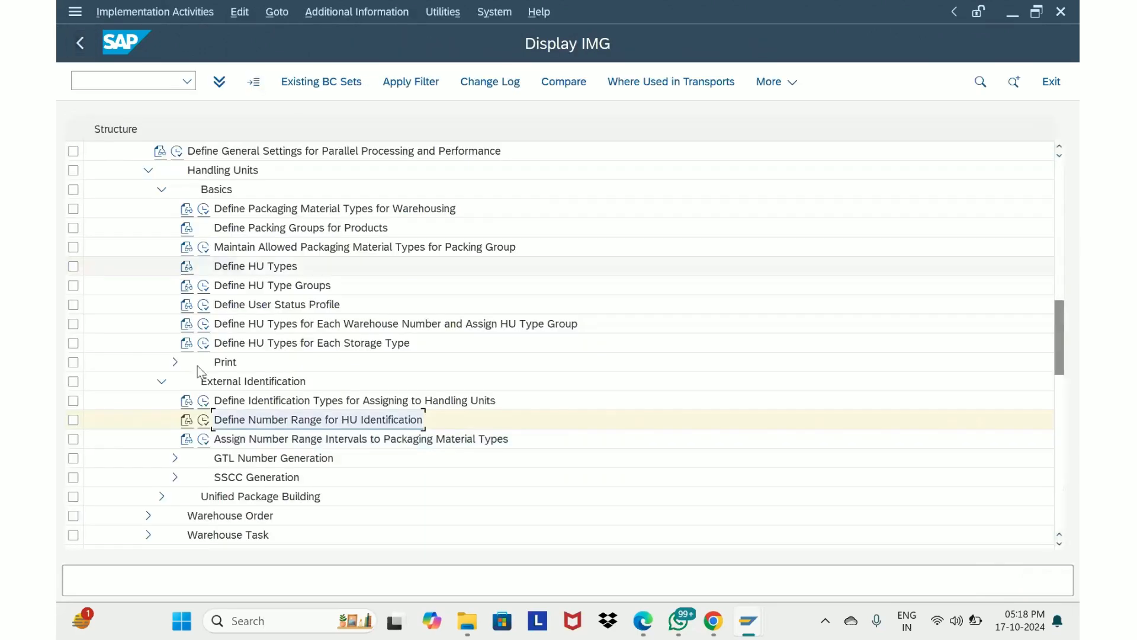
Check the interval assigned to packaging material type 0001 in warehouse EWM2, then leave Customizing
left_click(203, 439)
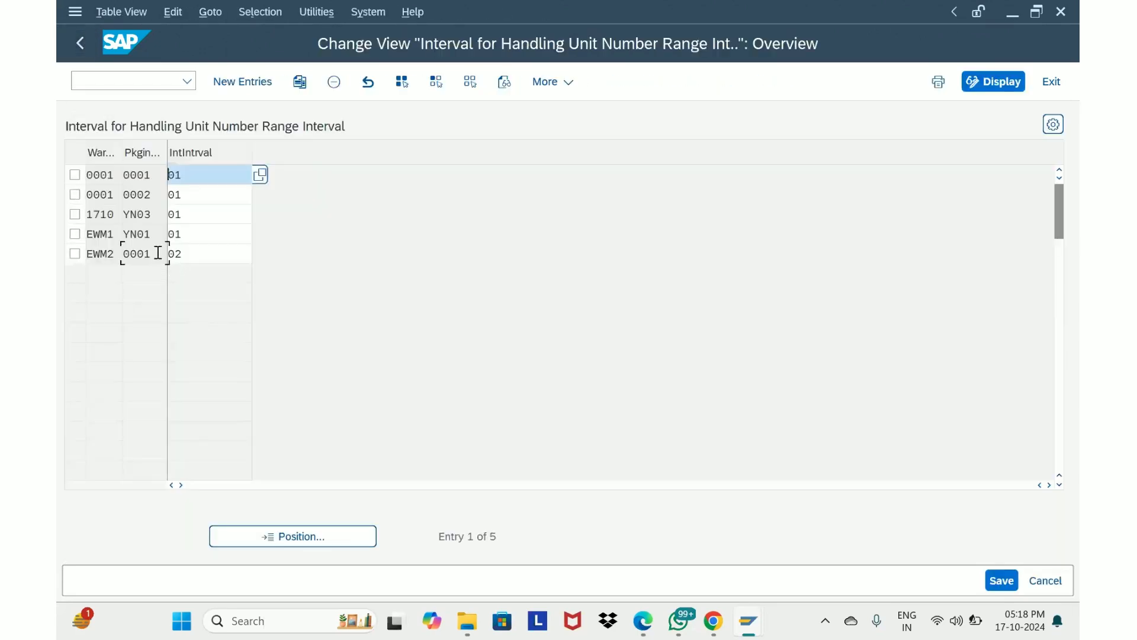
double_click(128, 253)
left_click(201, 254)
left_click_drag(200, 253, 162, 258)
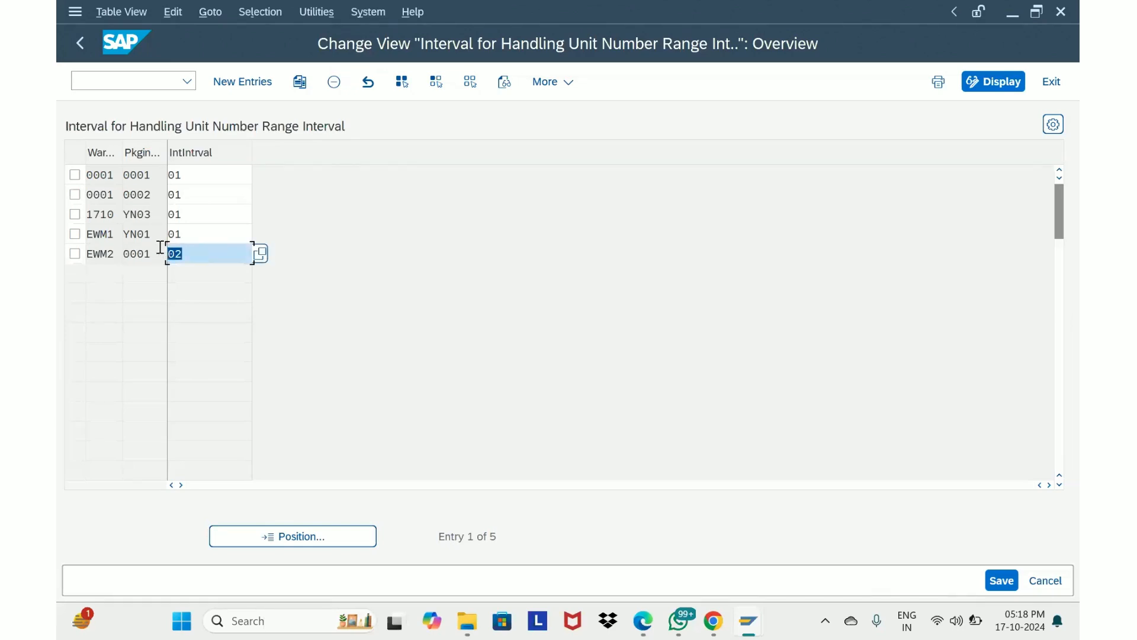
left_click(83, 43)
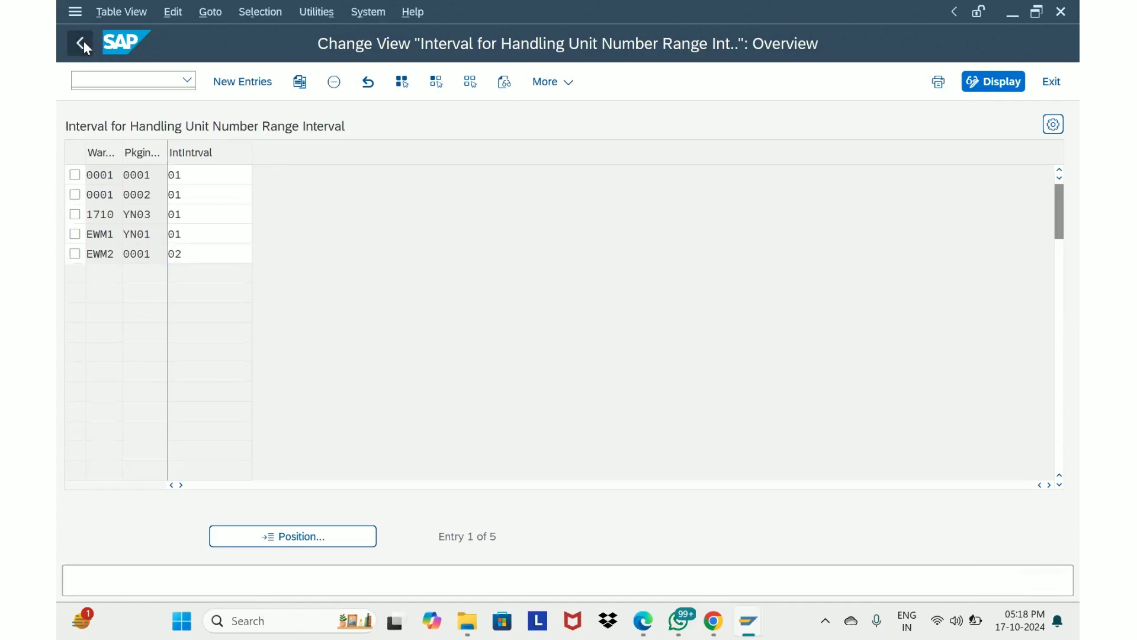
left_click(83, 42)
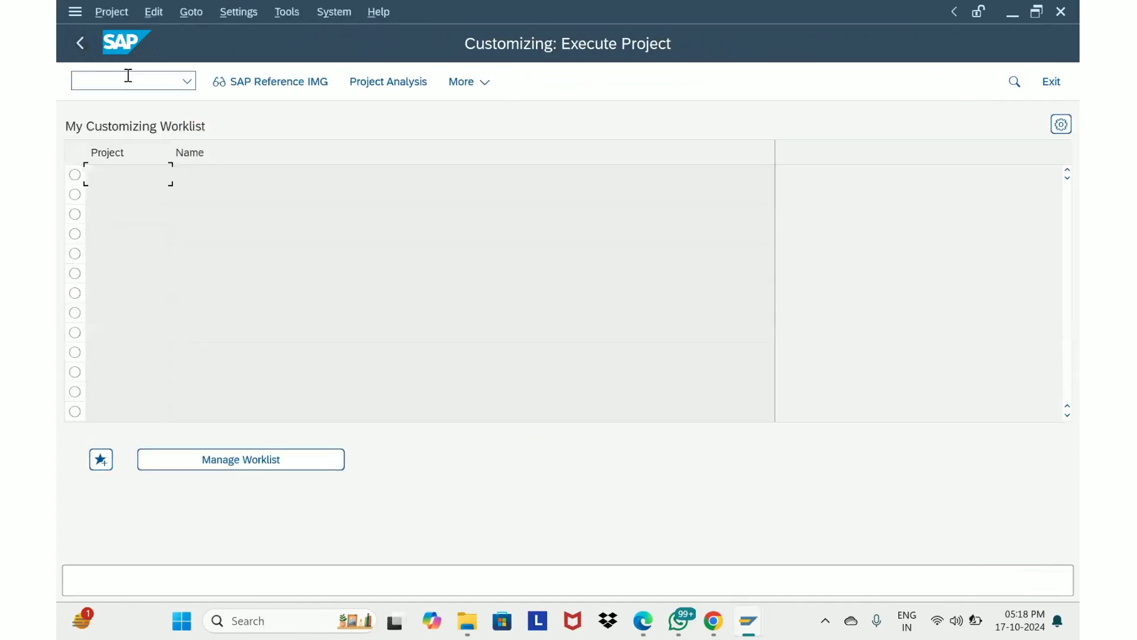
left_click(80, 41)
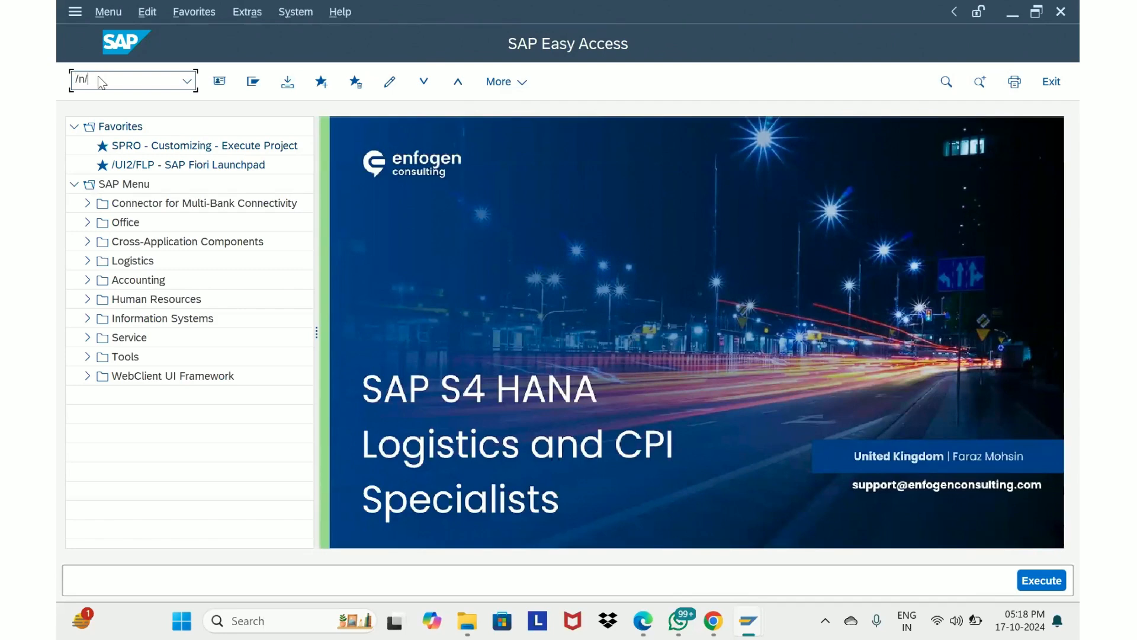
Start transaction /n/scwm/prdi and list the inbound deliveries for warehouse EWM2
type("scwm/prdi")
key("Return")
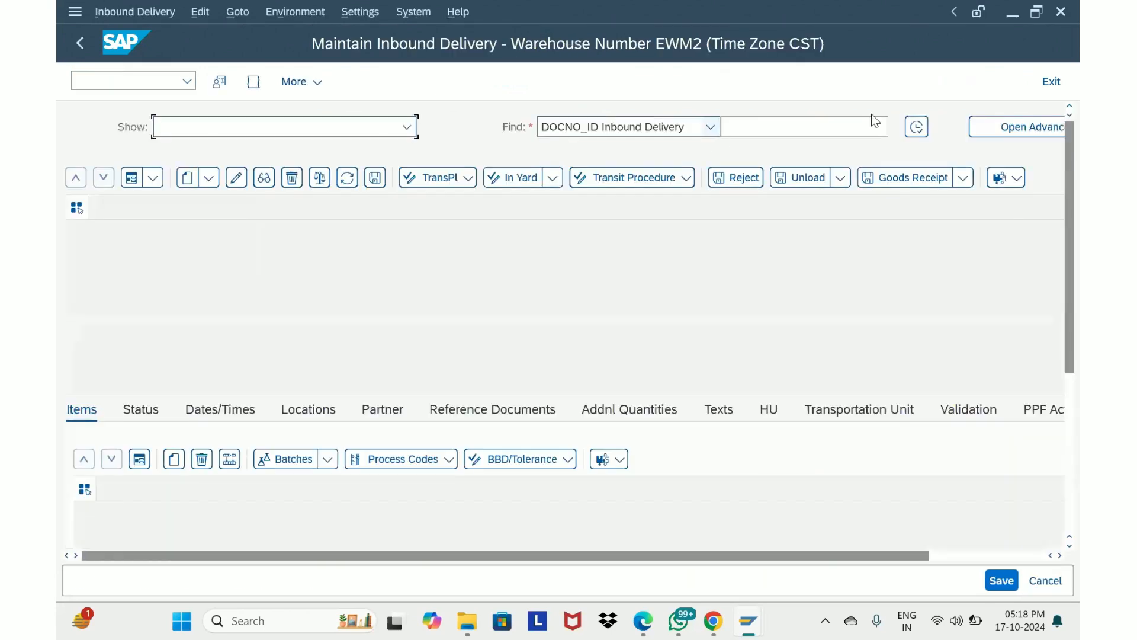
left_click(915, 126)
left_click(372, 417)
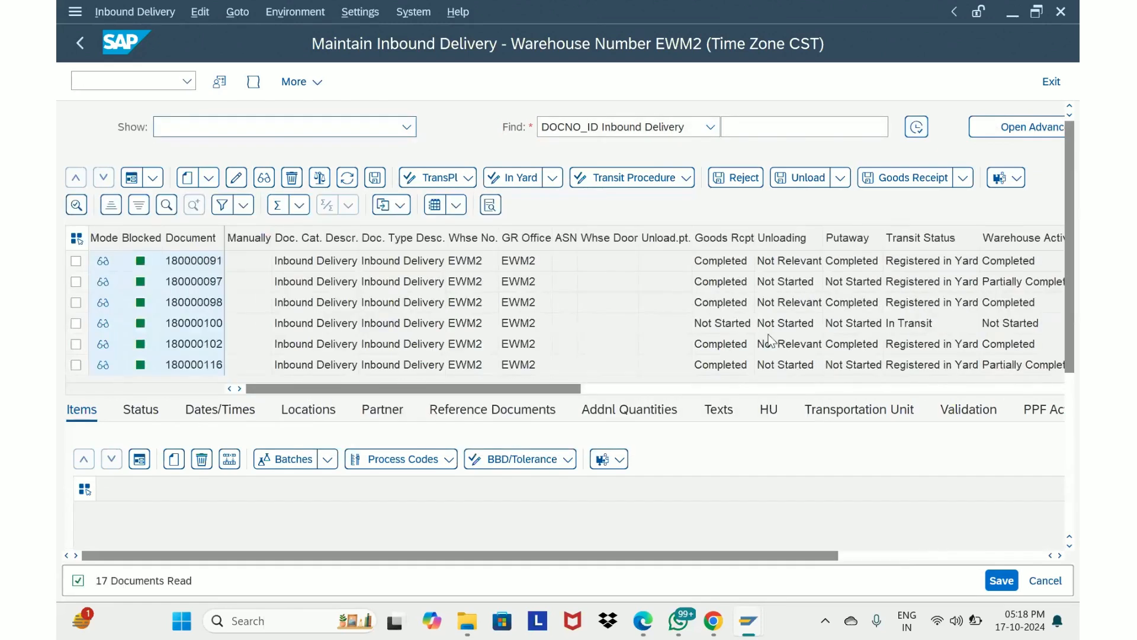
Find inbound delivery 180000100 in the list and search for it by document number
right_click(724, 332)
left_click(664, 311)
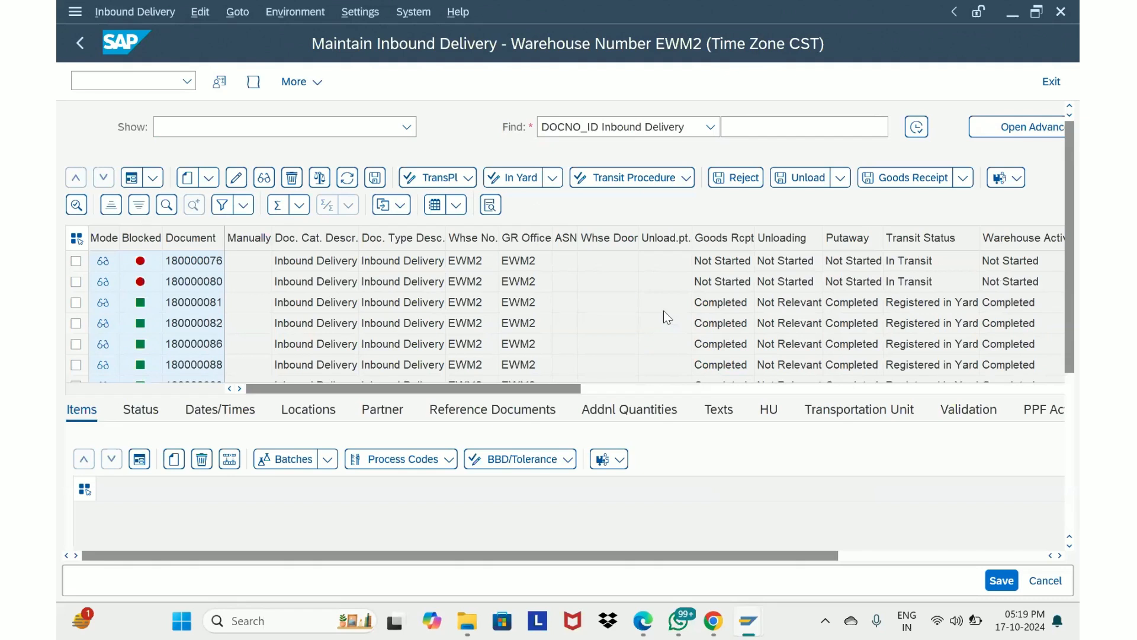
left_click(702, 330)
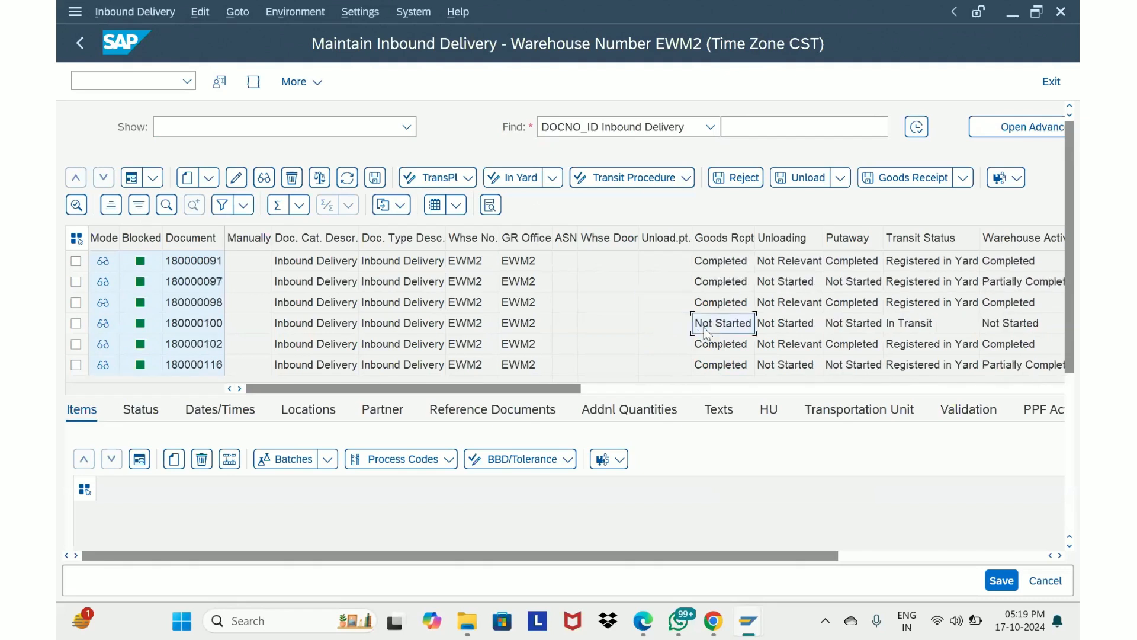
left_click(215, 328)
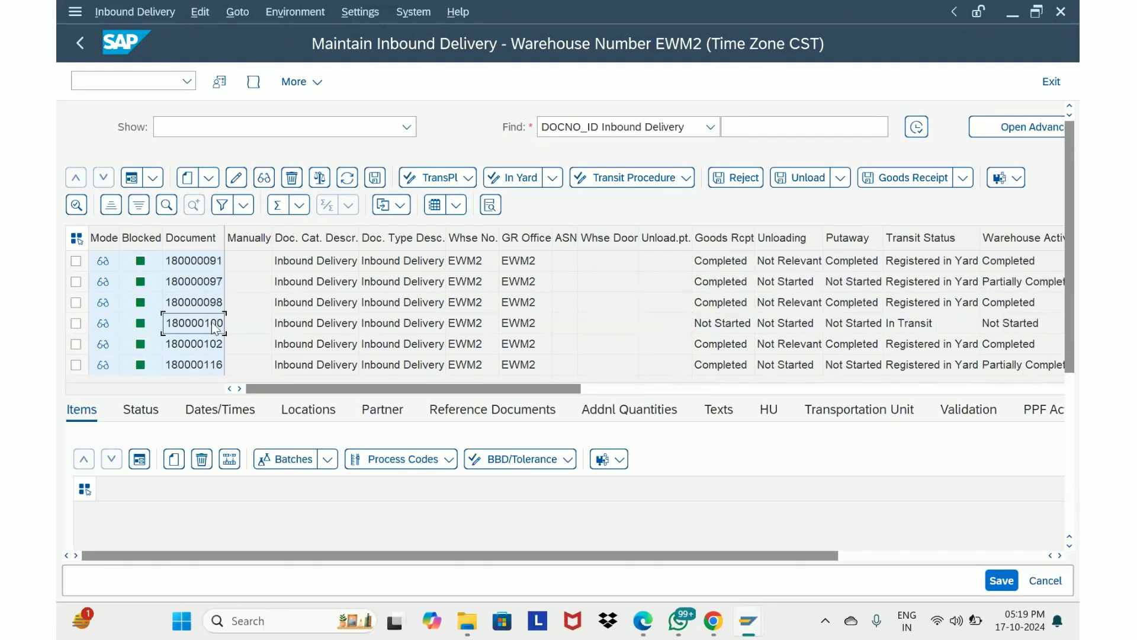
left_click(744, 119)
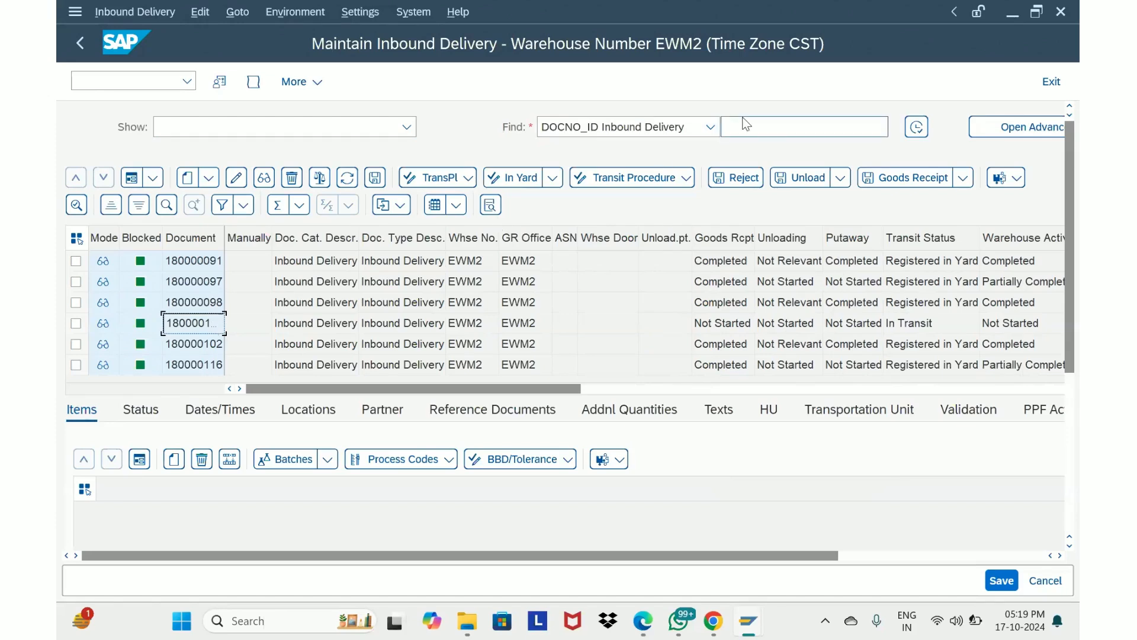
type("180000100")
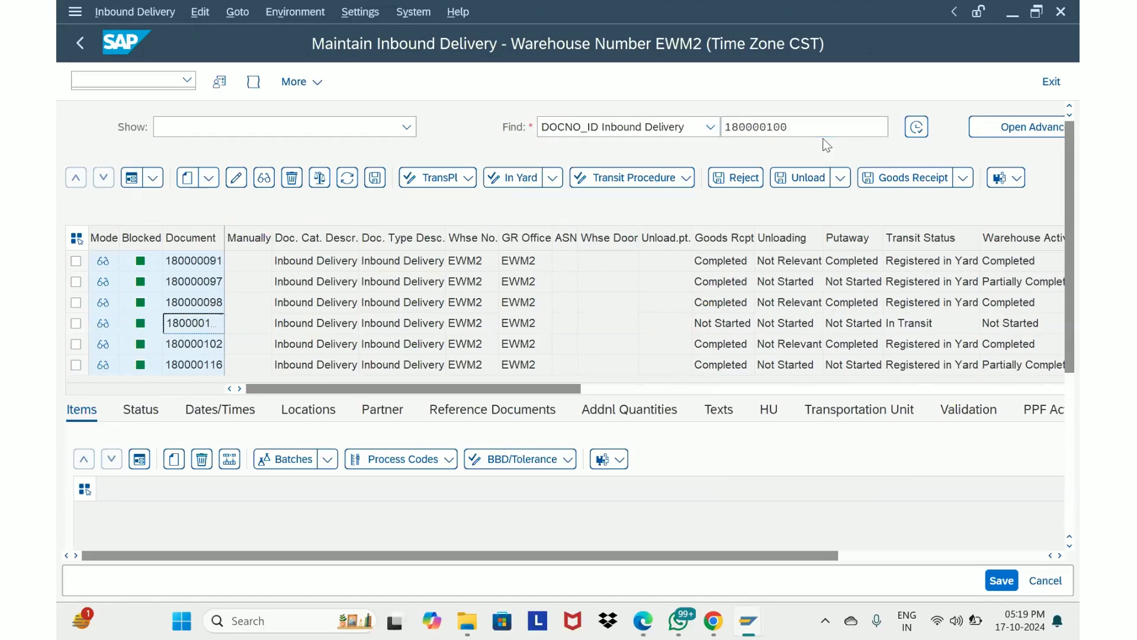
left_click(910, 133)
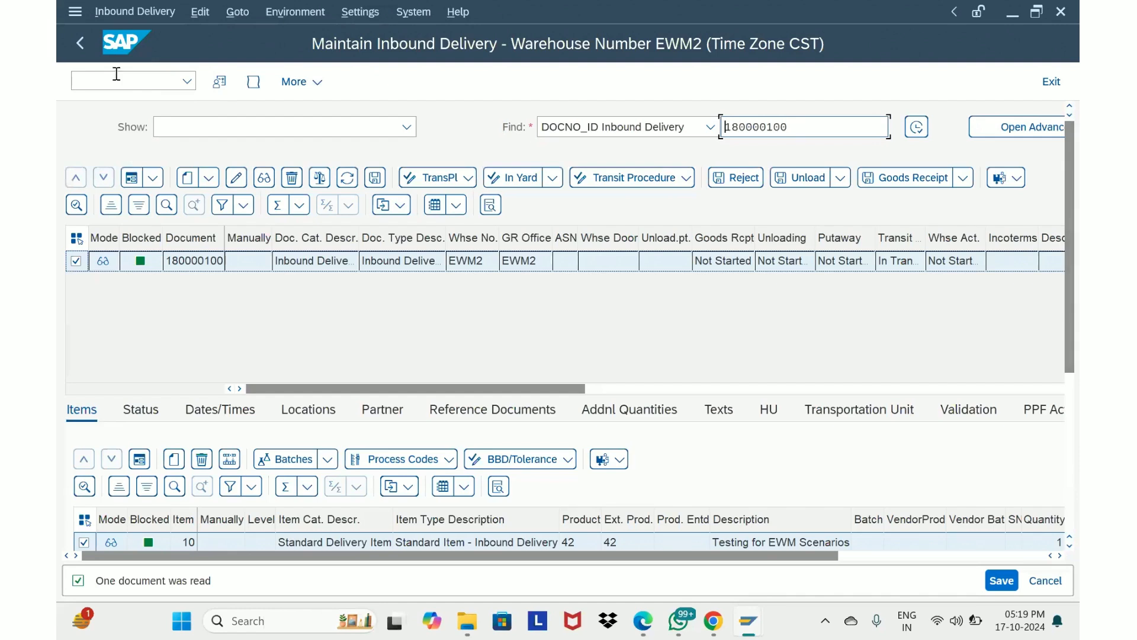
Open packing for the delivery and create one handling unit with packaging material 14
left_click(122, 10)
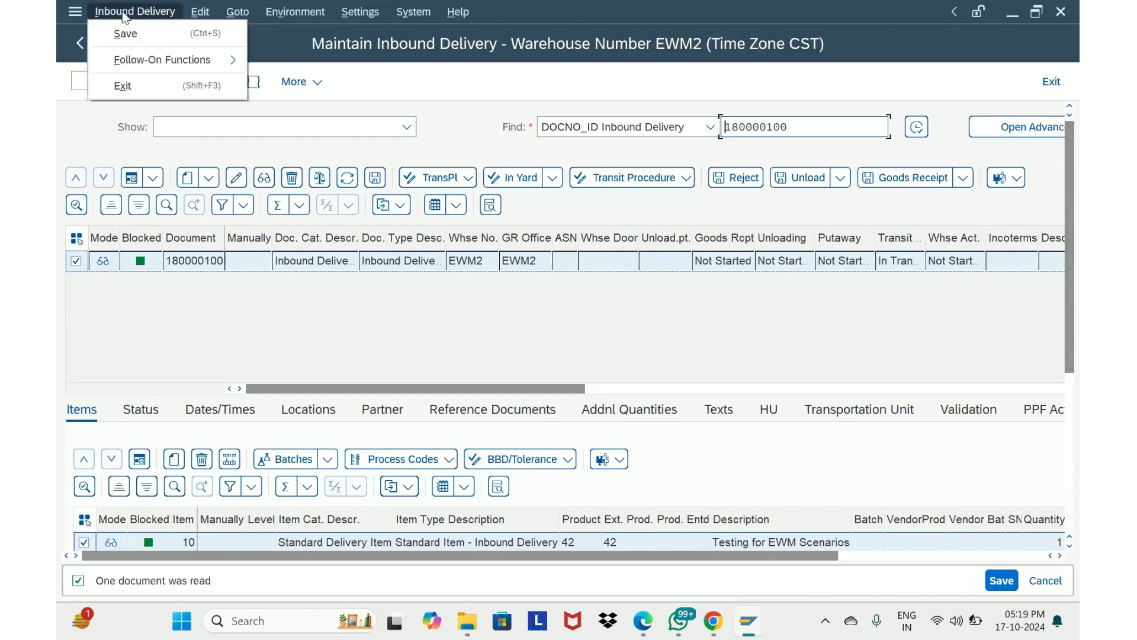
mouse_move(134, 69)
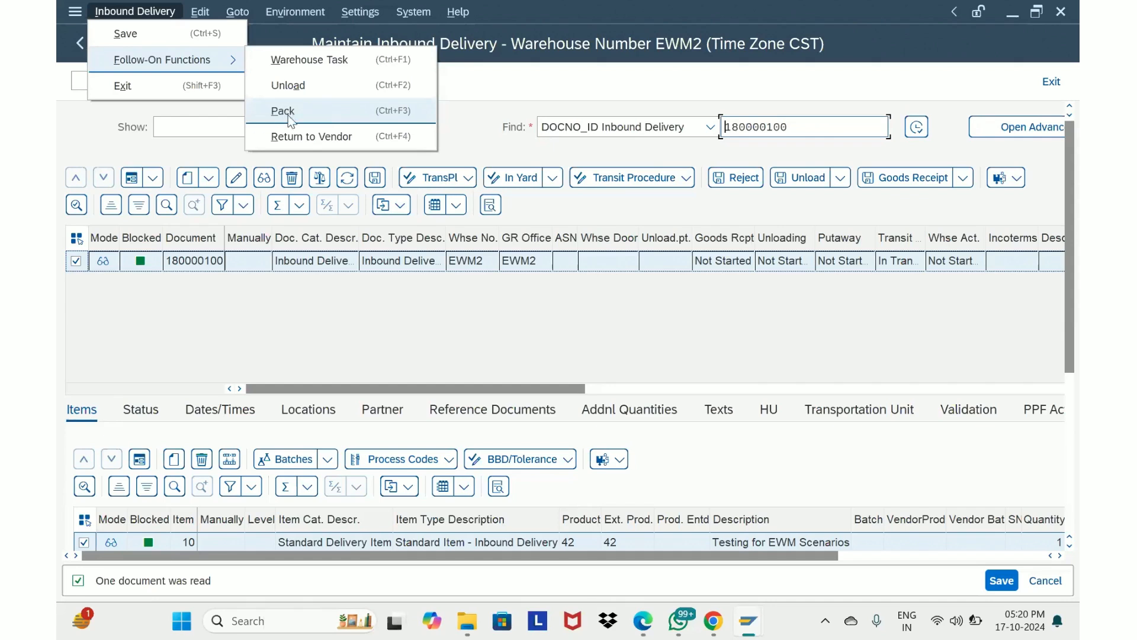
left_click(292, 121)
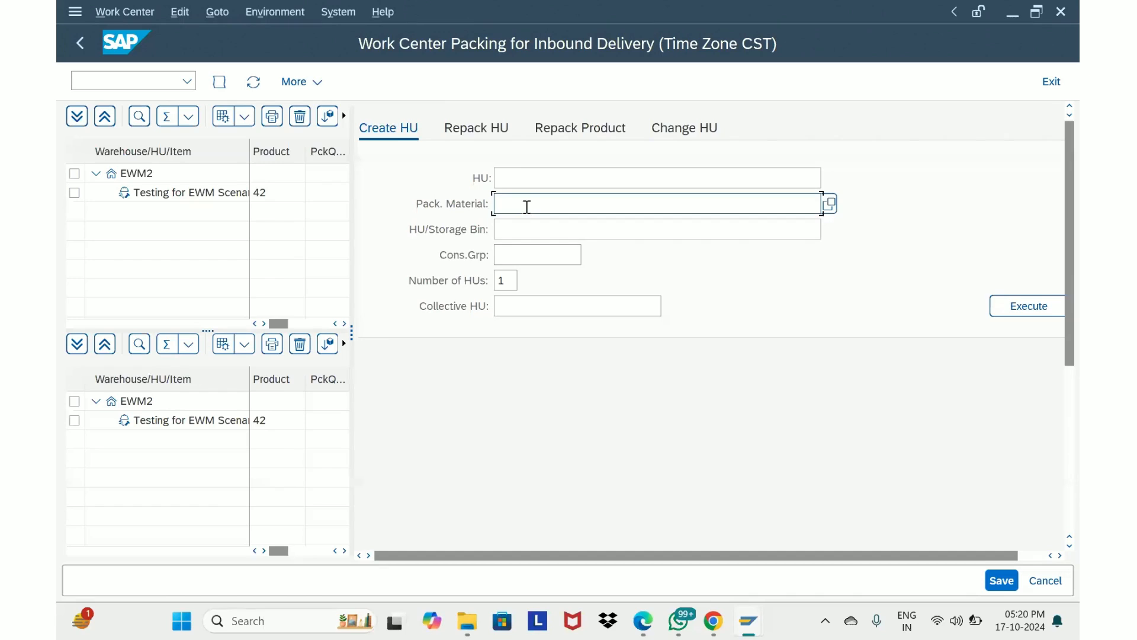
type("14")
double_click(505, 281)
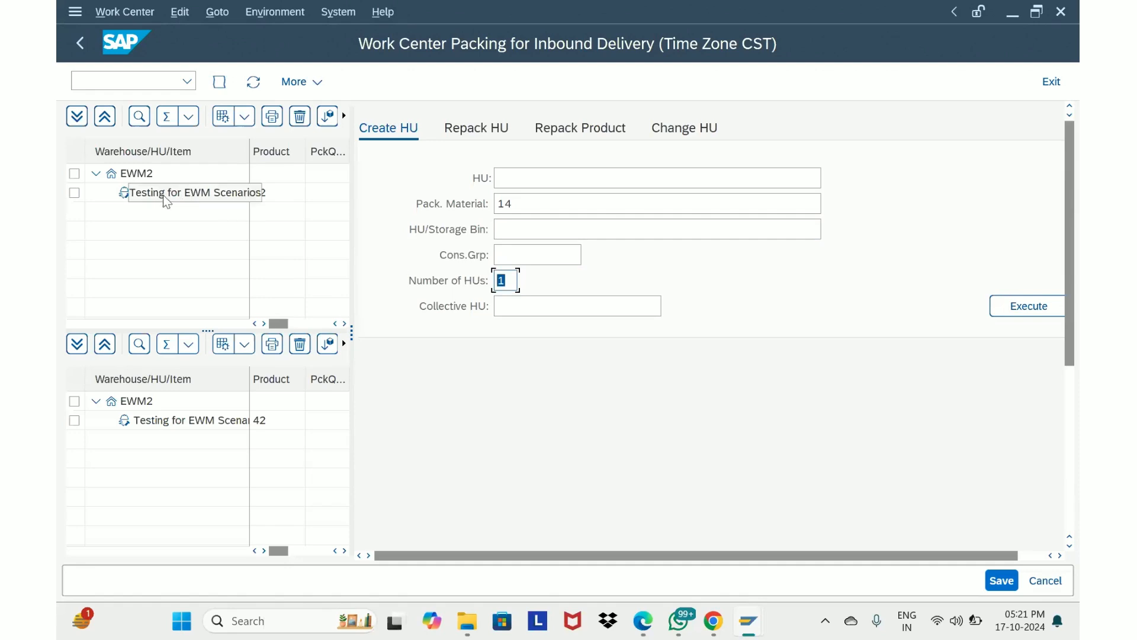
left_click(1032, 307)
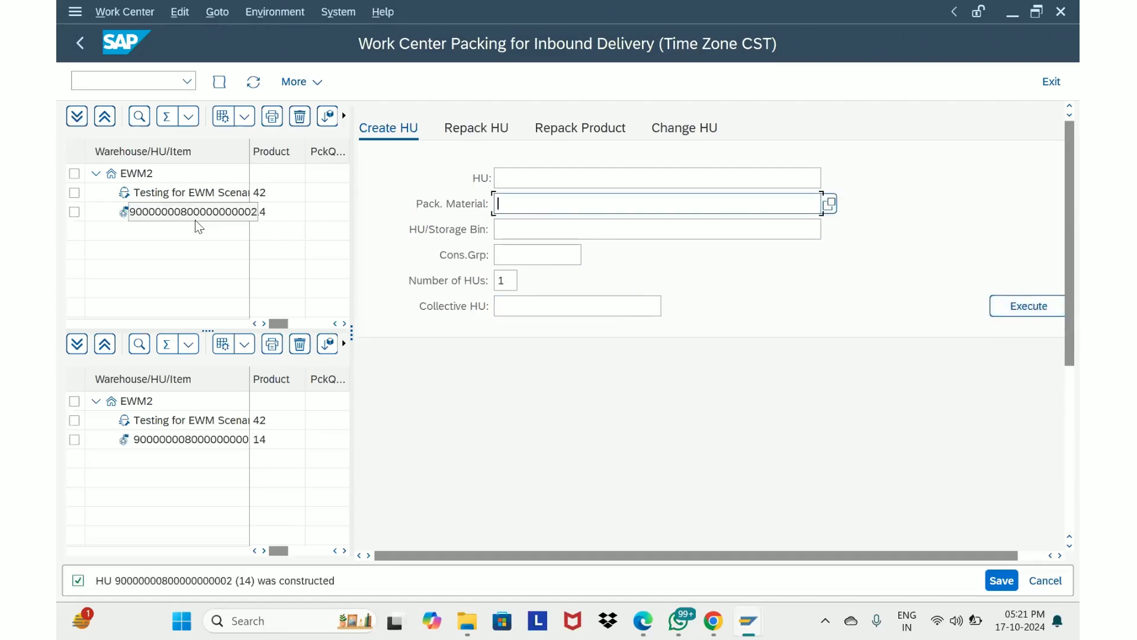
Pack the delivery item for product 42 into the new handling unit and save
left_click(249, 146)
left_click_drag(248, 146, 260, 147)
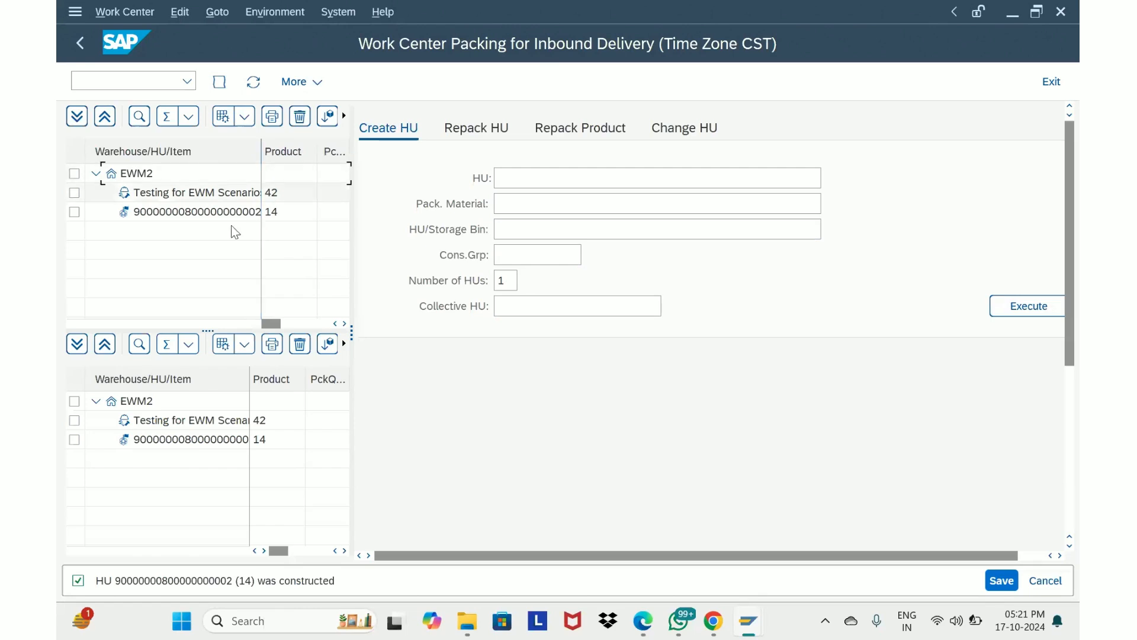
left_click(126, 197)
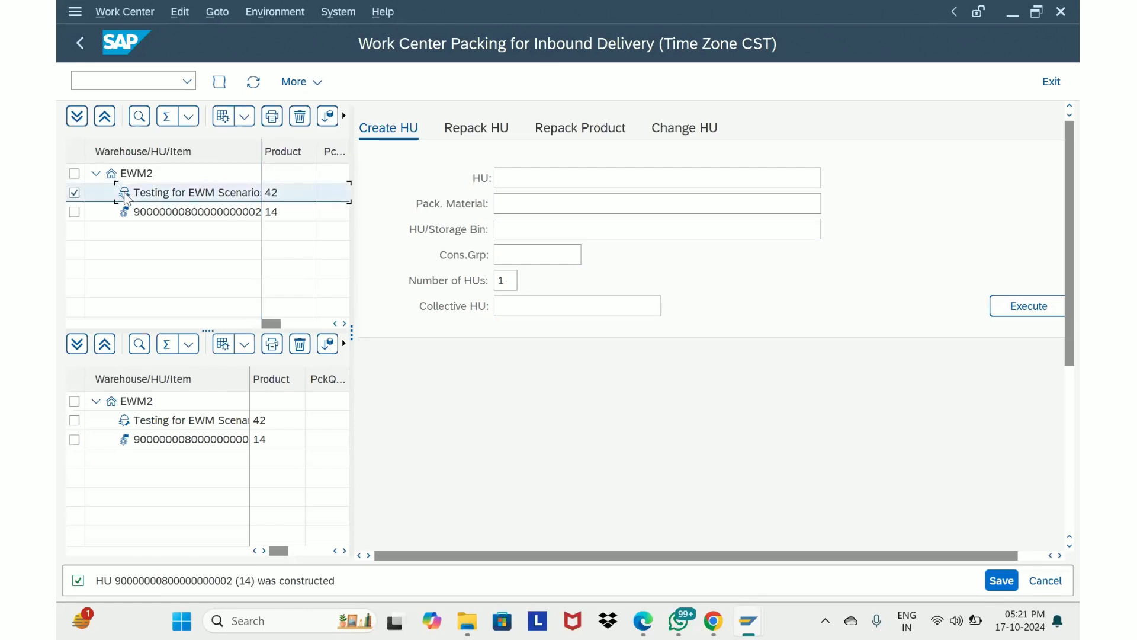
mouse_move(125, 197)
left_mouse_down()
mouse_move(124, 219)
mouse_move(134, 213)
left_mouse_up()
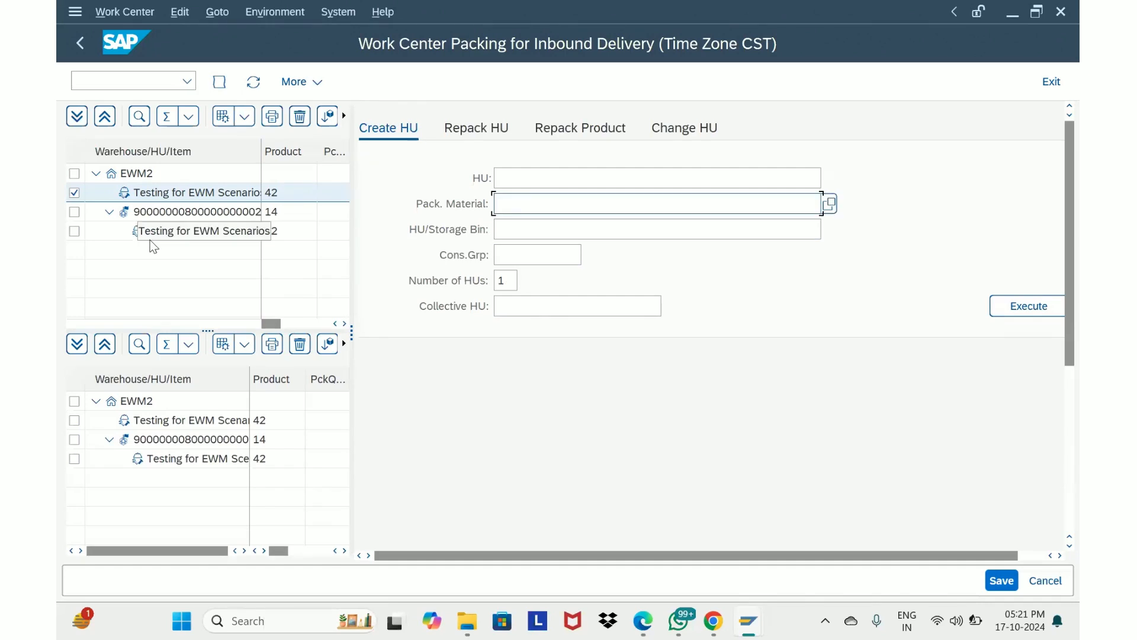
left_click(179, 191)
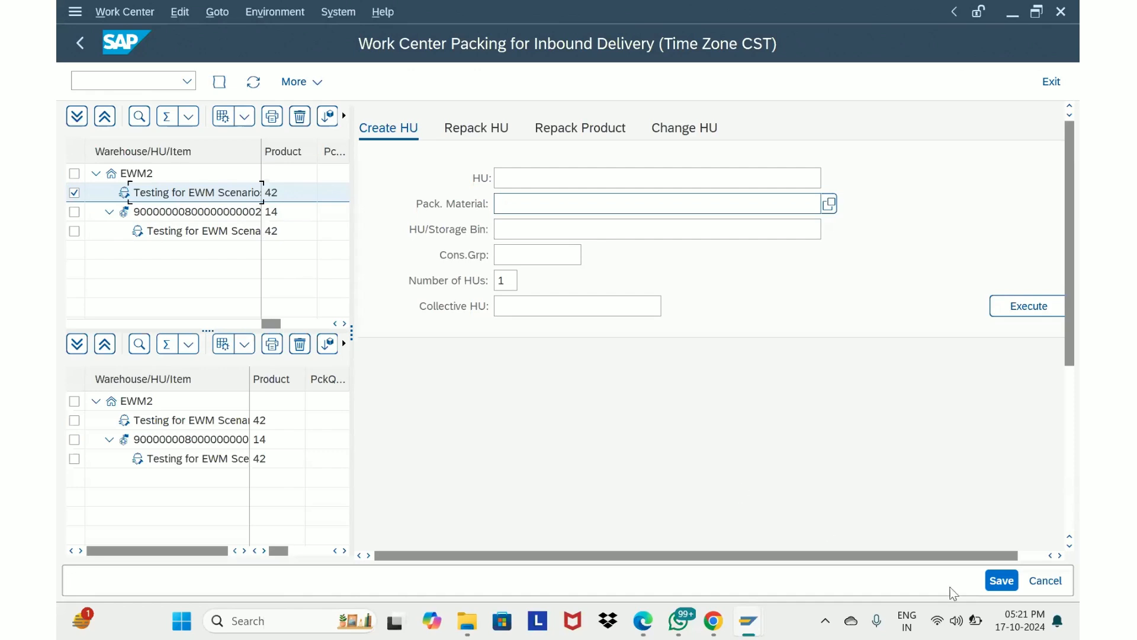
left_click(1003, 583)
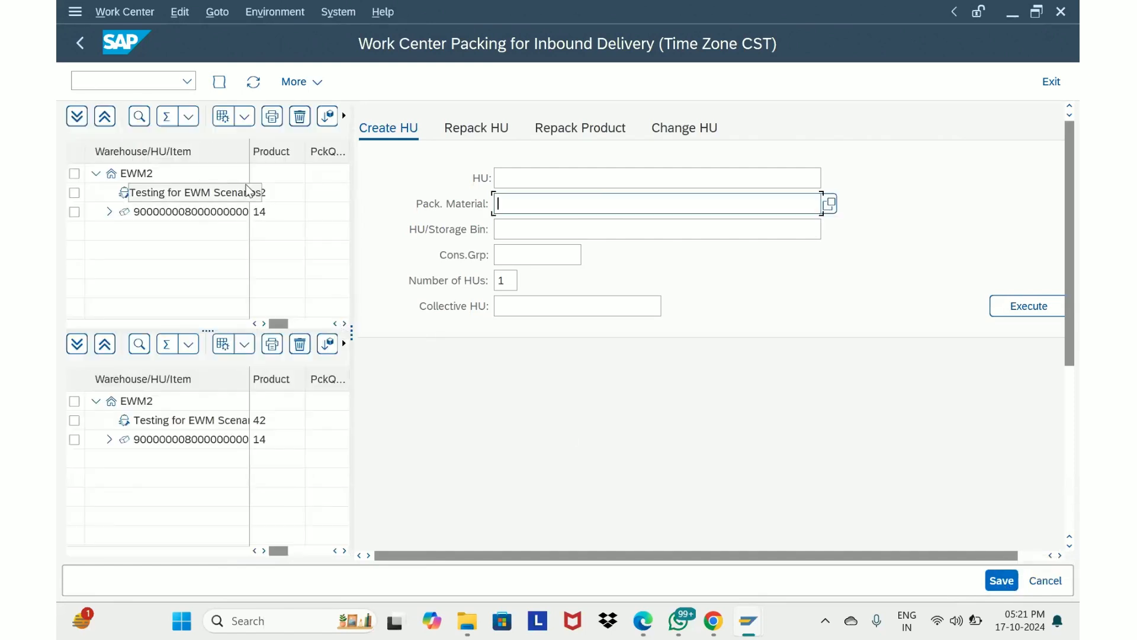
Return to inbound delivery 180000100, review its handling unit, and post goods receipt
left_click(84, 45)
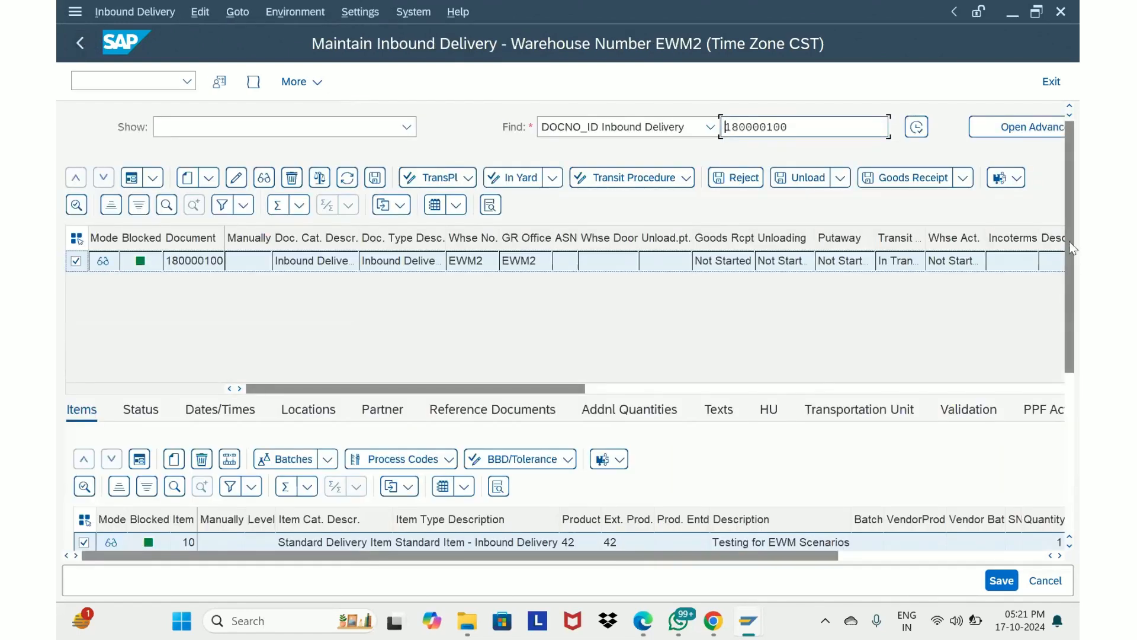
left_click(769, 413)
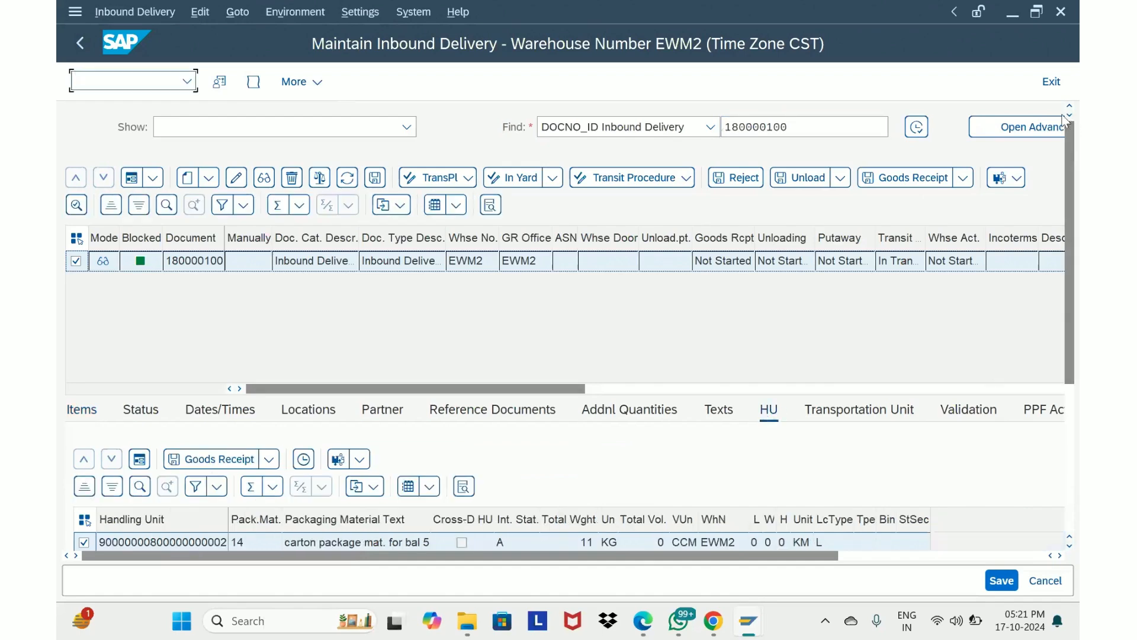
scroll(1075, 247, "down", 1)
scroll(1078, 248, "down", 5)
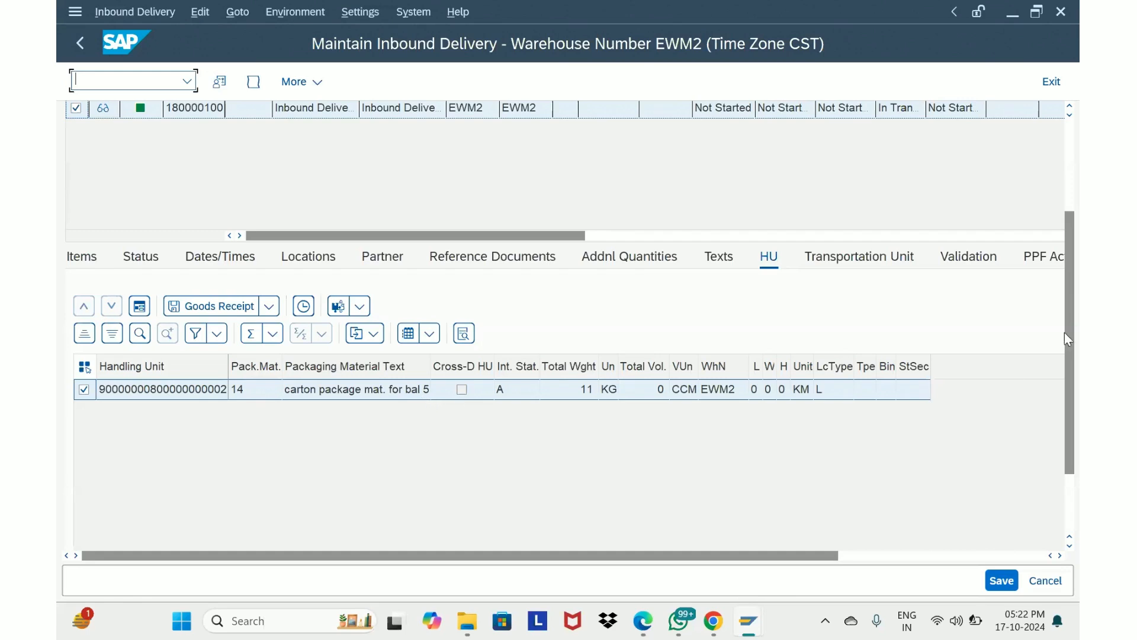
left_click_drag(1070, 329, 1068, 256)
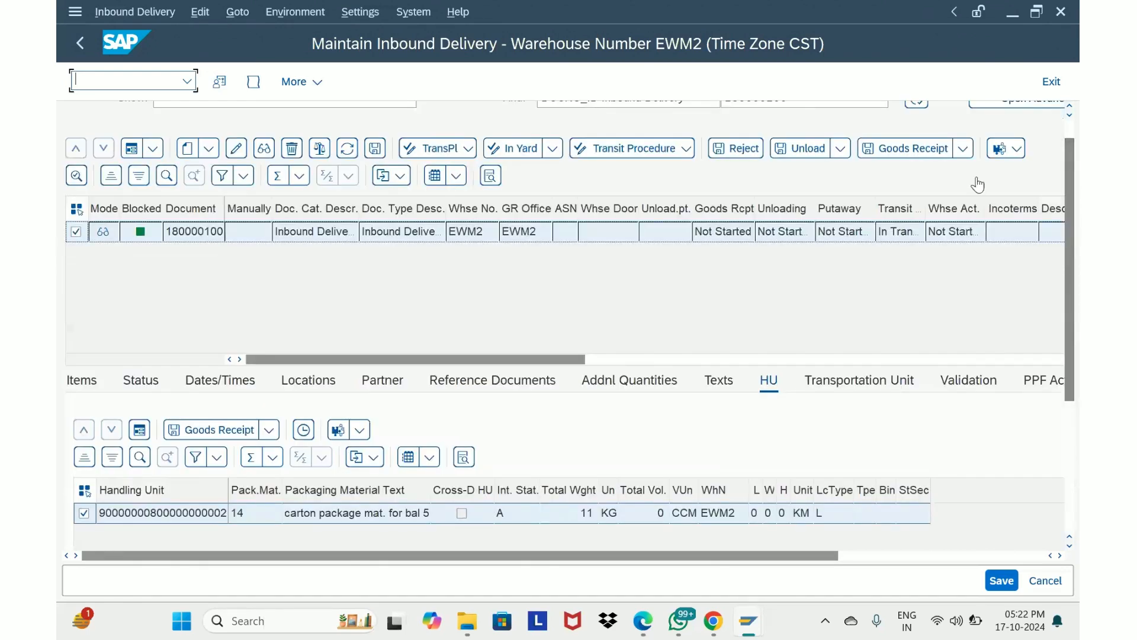
left_click_drag(1068, 157, 1065, 129)
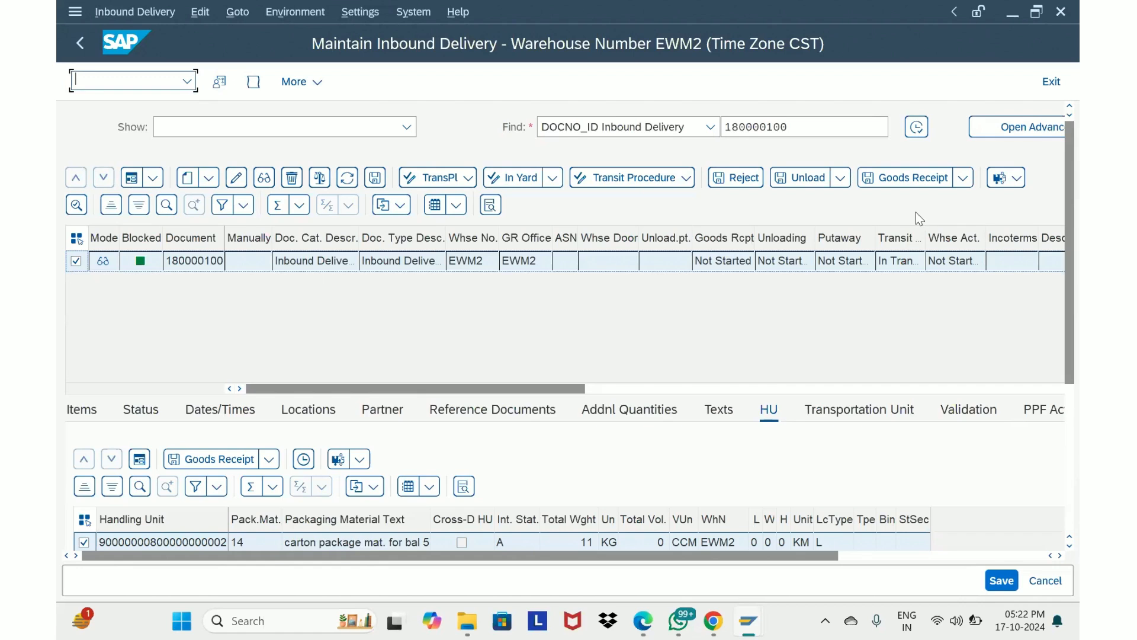
left_click(896, 181)
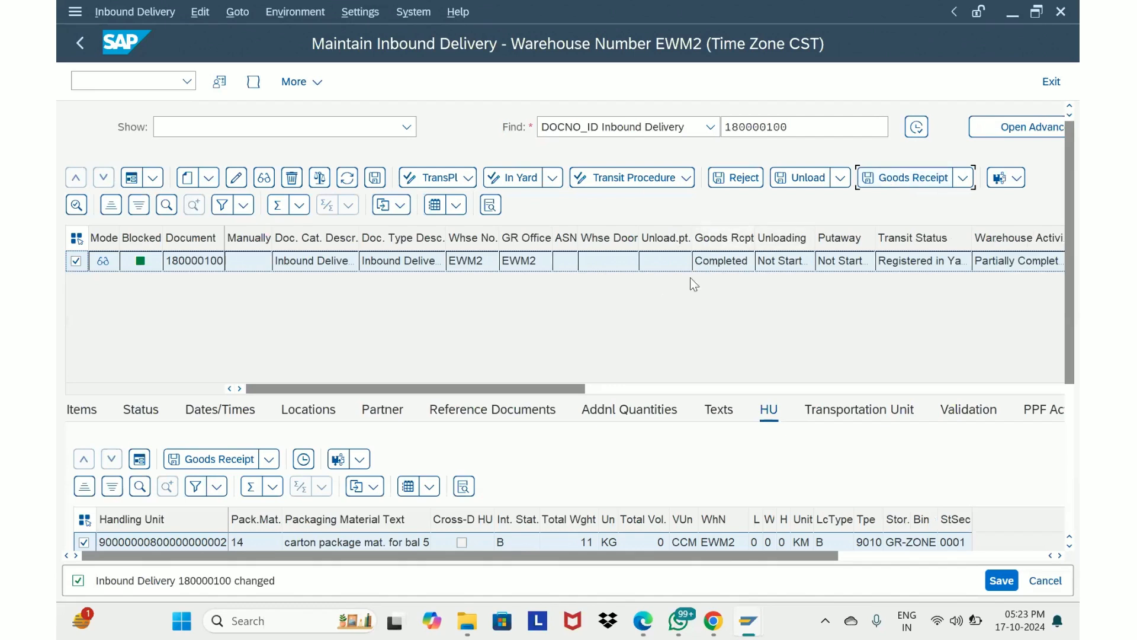
Open warehouse task creation for the delivery and create and save the putaway warehouse task
left_click(134, 12)
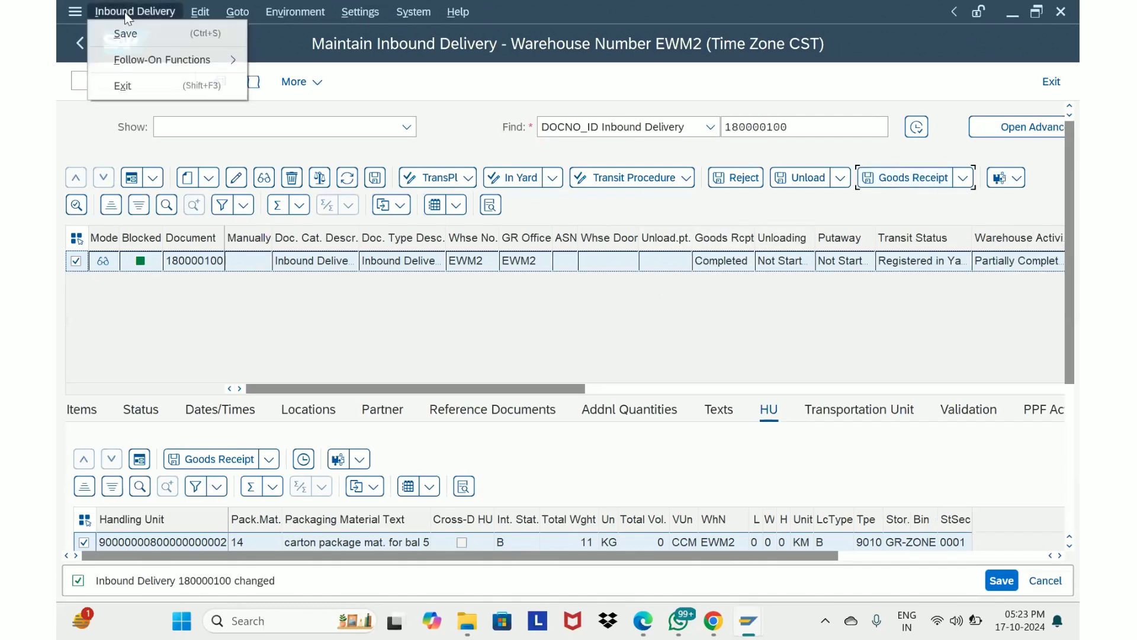
mouse_move(143, 64)
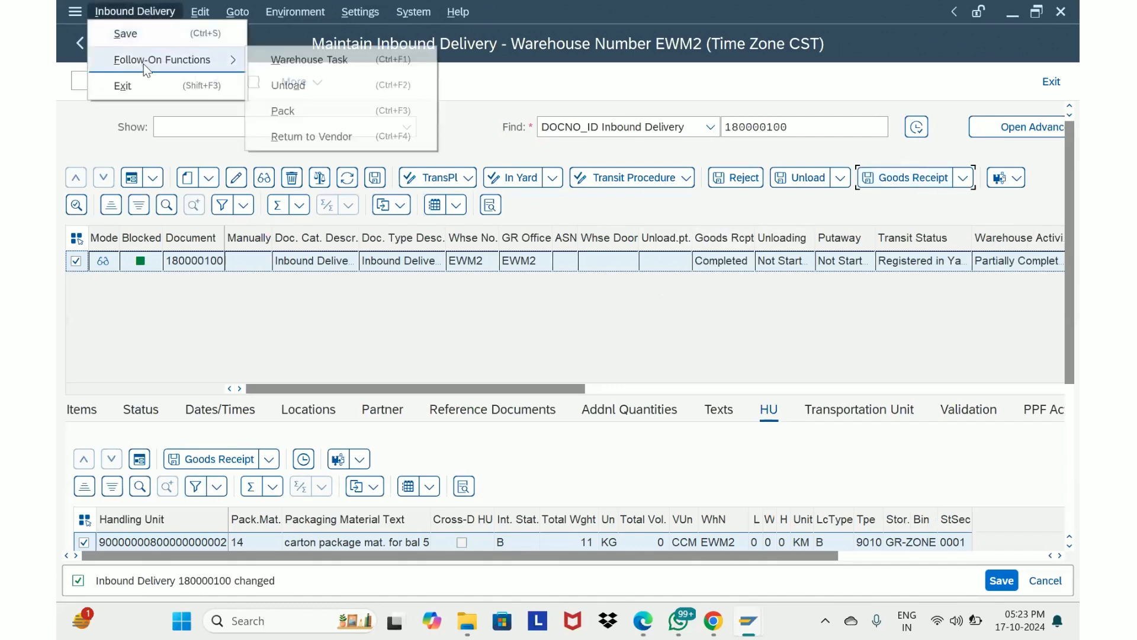
left_click(291, 61)
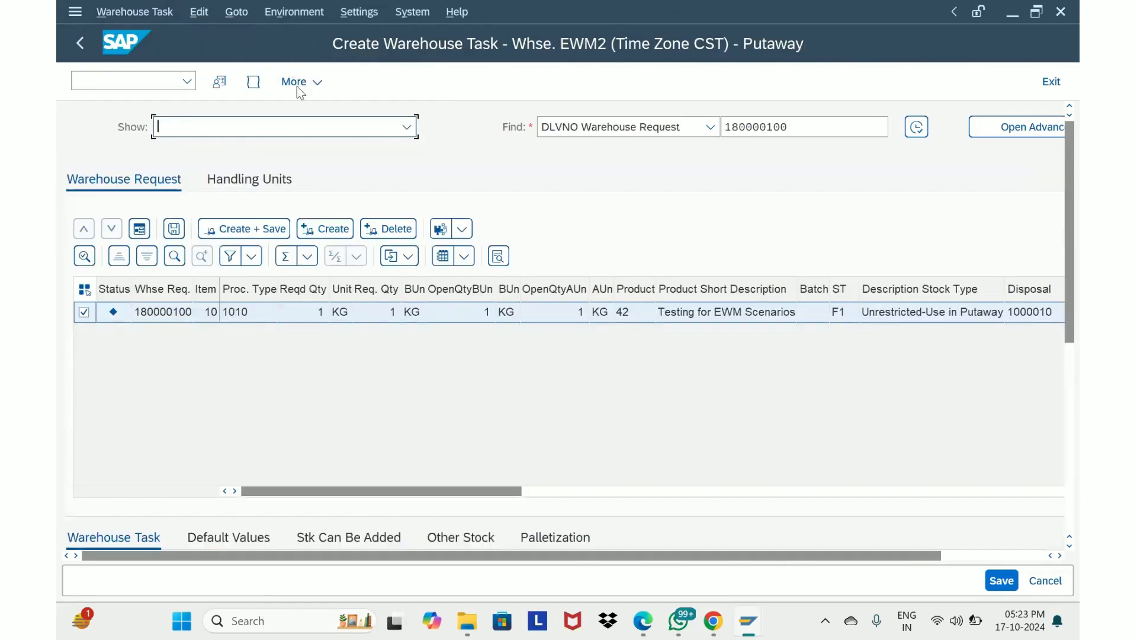
left_click_drag(1068, 247, 1078, 377)
left_click(141, 373)
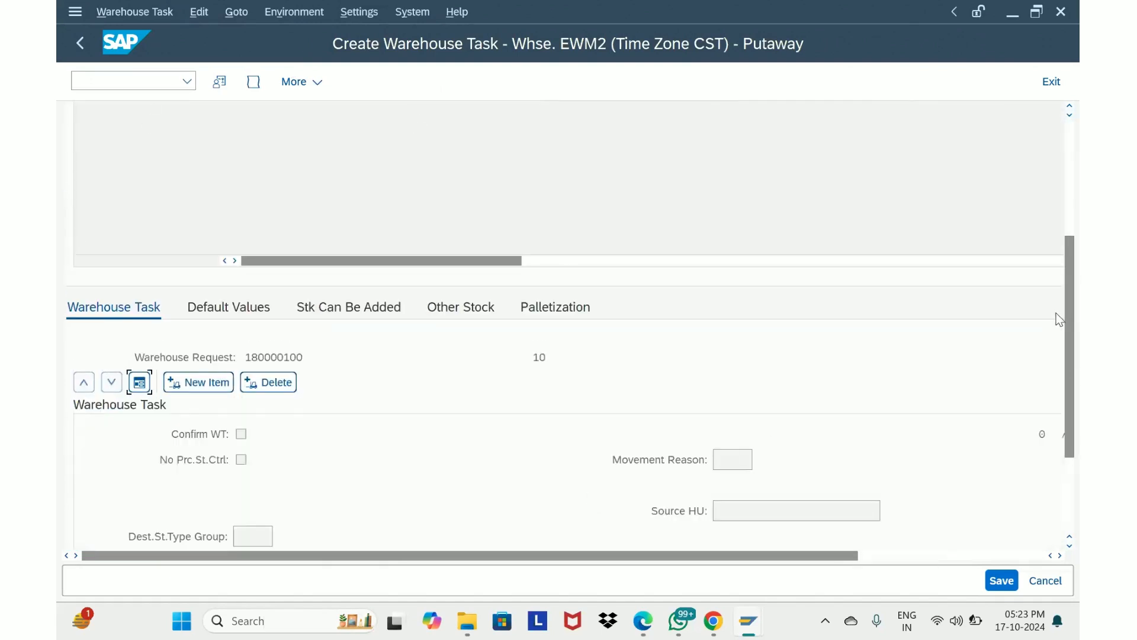
left_click_drag(1067, 315, 1064, 118)
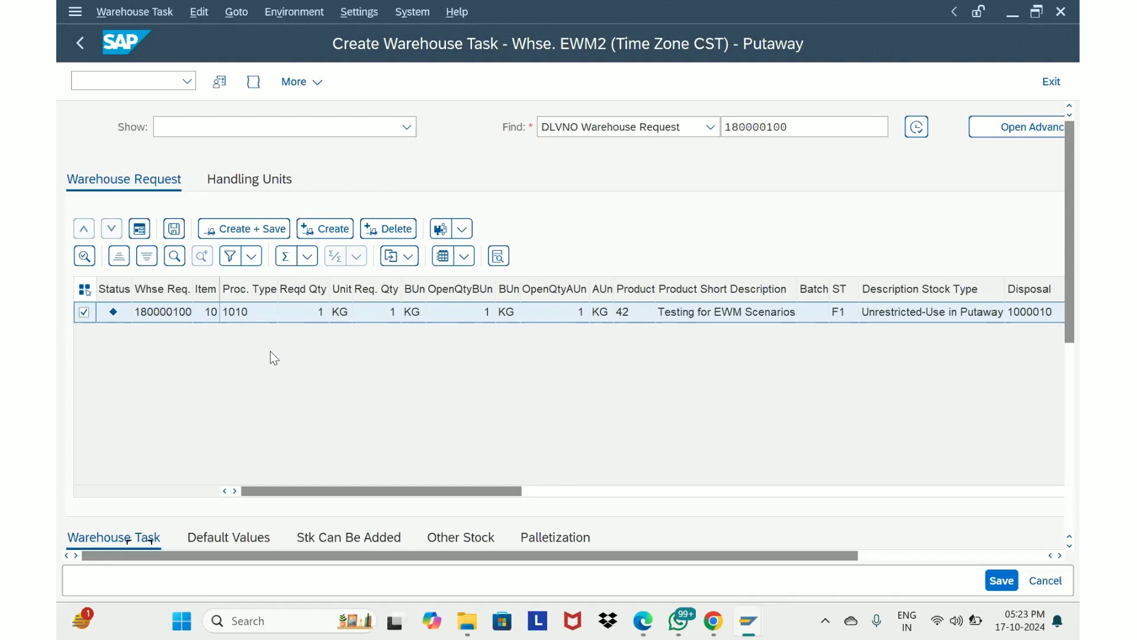
left_click(245, 231)
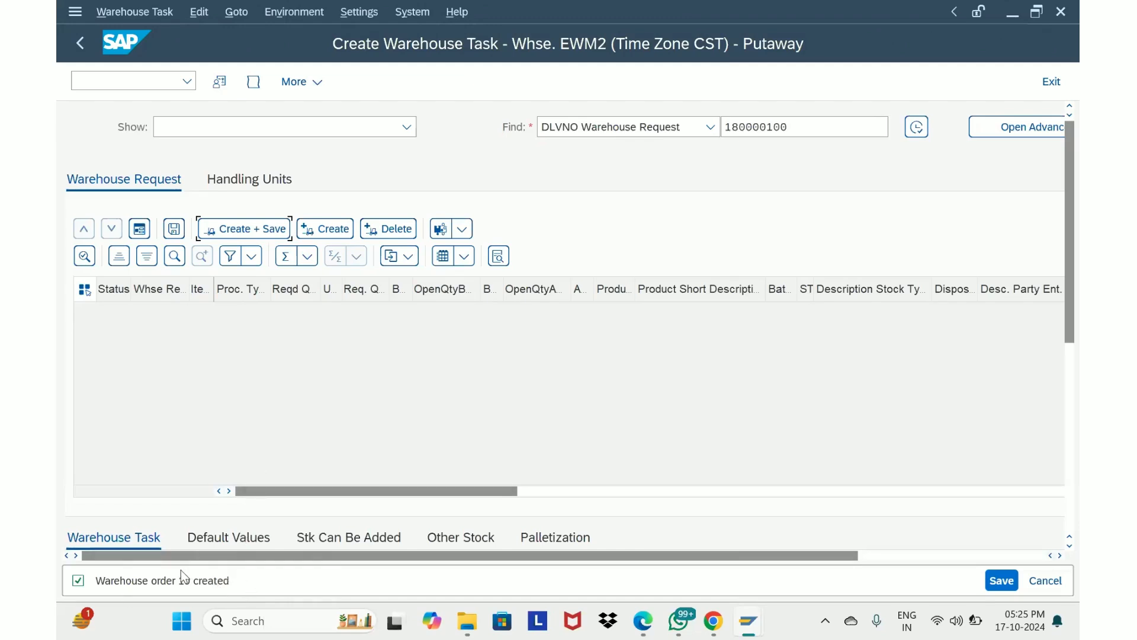
Open warehouse task confirmation and confirm and save warehouse order 10
left_click(125, 13)
left_click(131, 89)
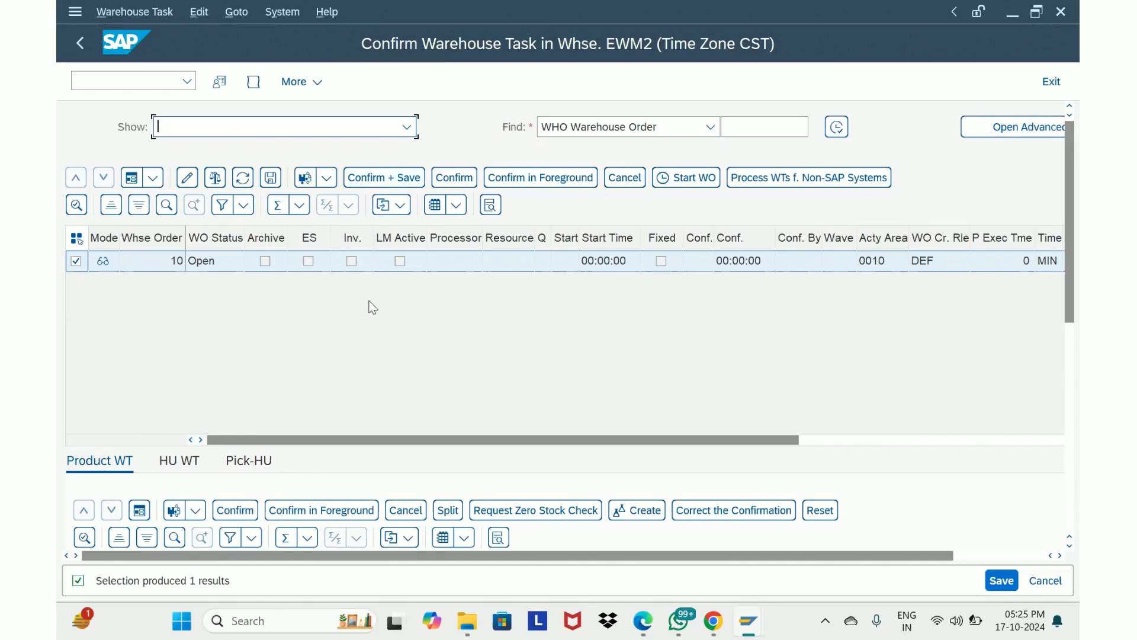
left_click(367, 178)
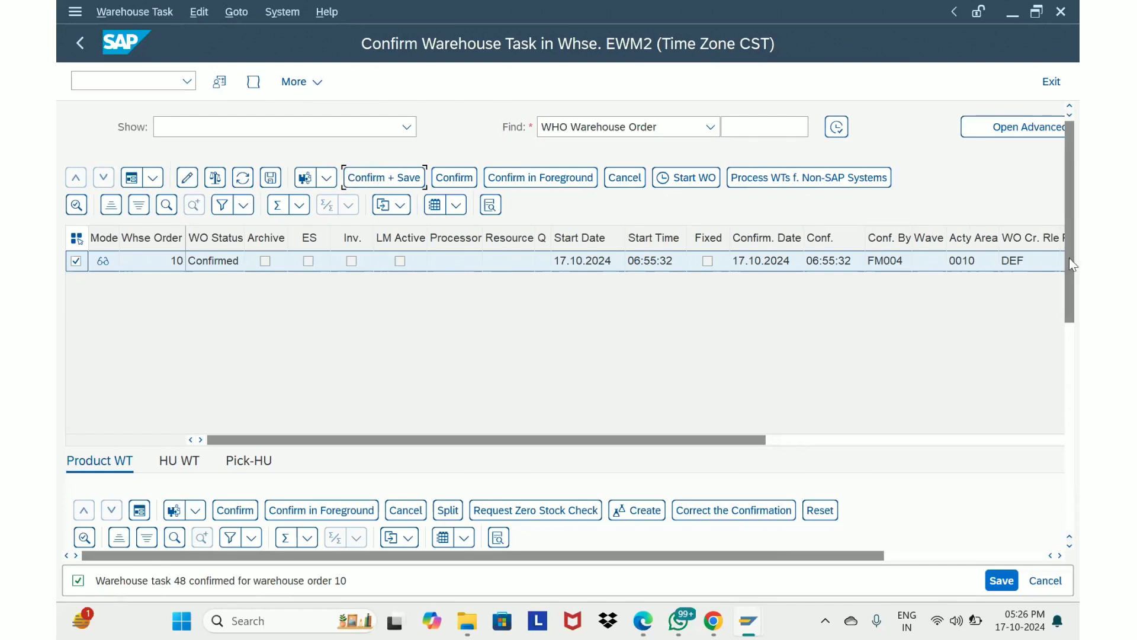
scroll(1070, 259, "down", 5)
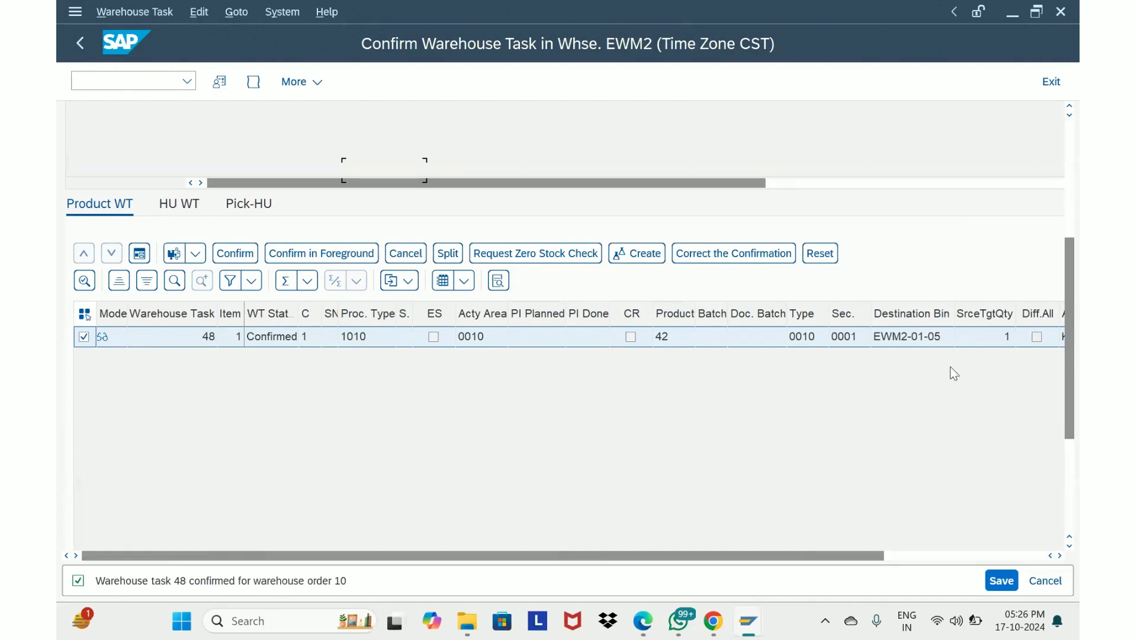
Start transaction /n/scwm/mon and open monitor SAP for warehouse EWM2
left_click(96, 81)
left_click(187, 81)
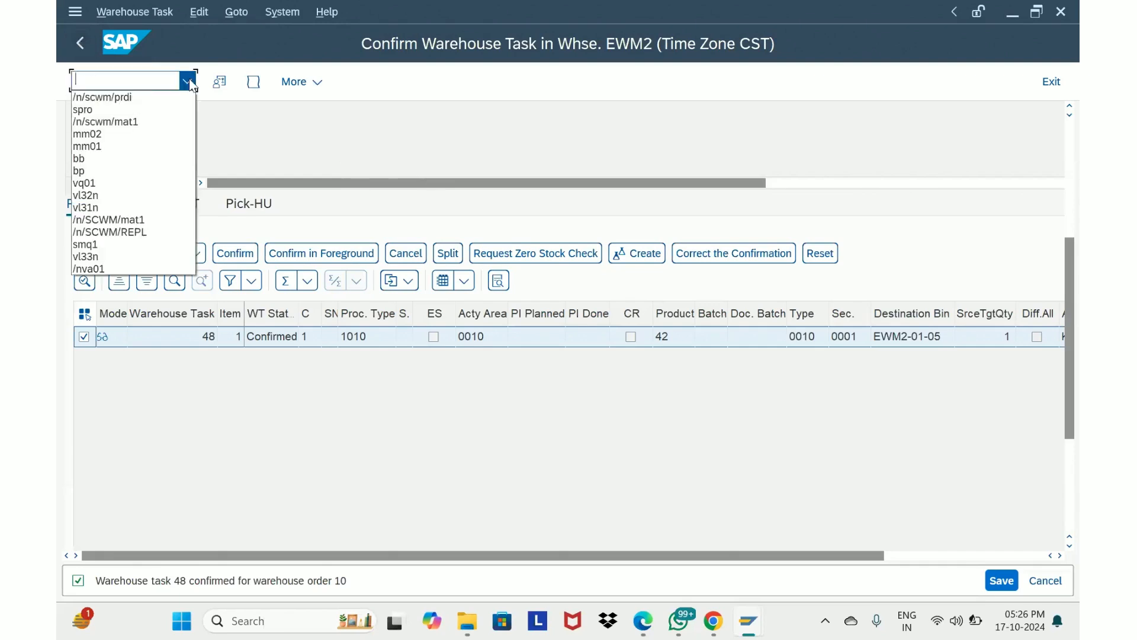
left_click(165, 99)
left_click(150, 82)
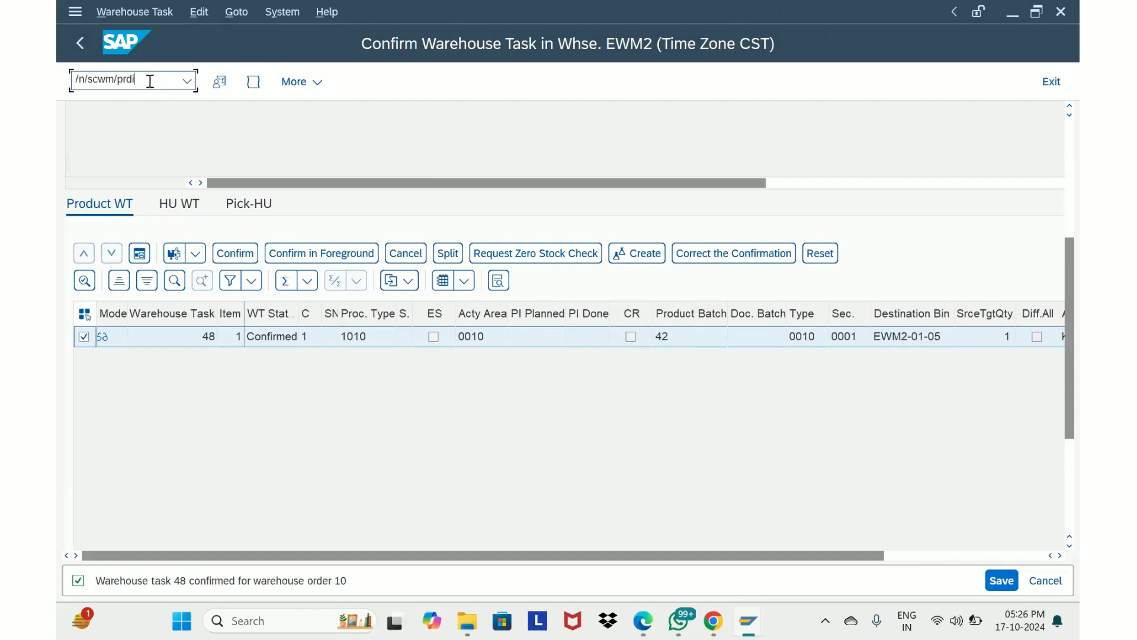
key("BackSpace")
key("BackSpace")
key("BackSpace")
key("BackSpace")
type("mon")
key("Return")
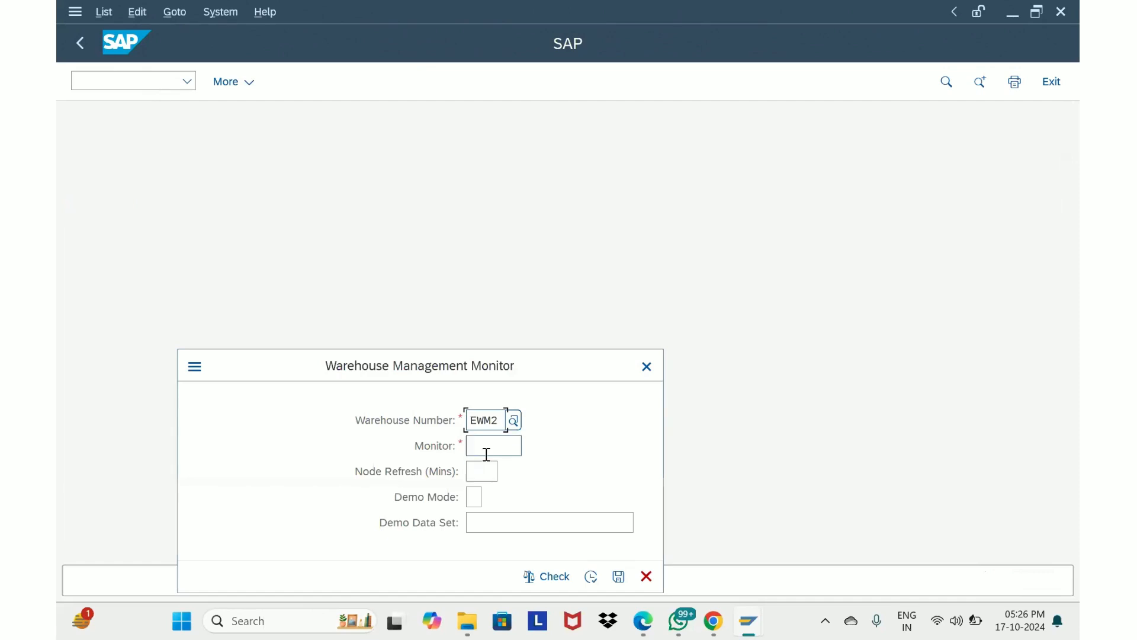
left_click(485, 453)
type("SAP")
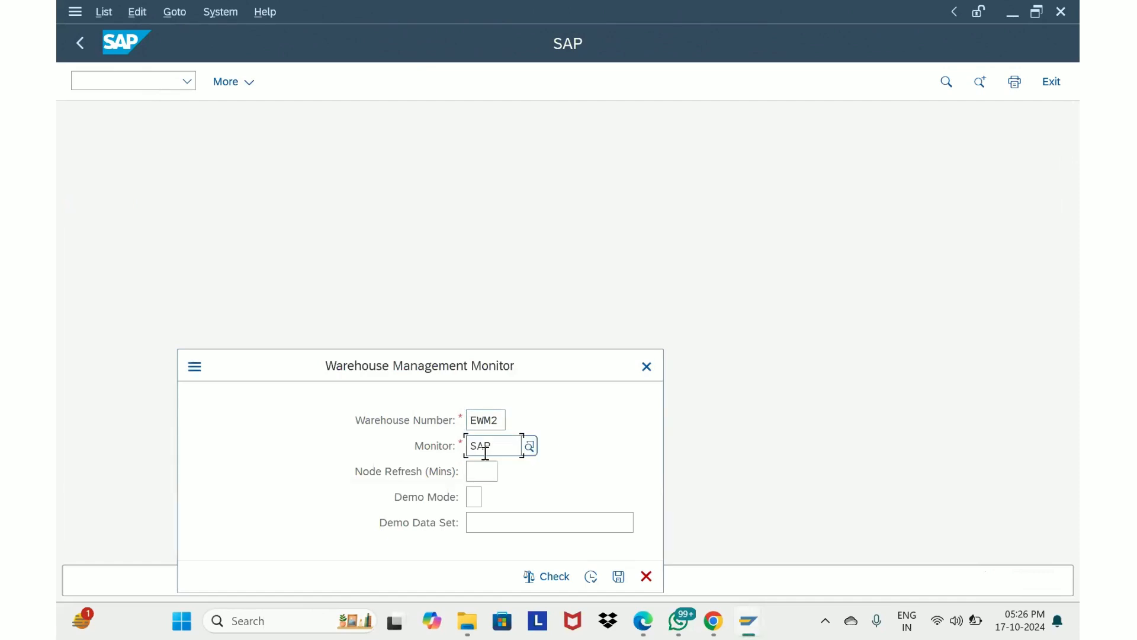
left_click(591, 576)
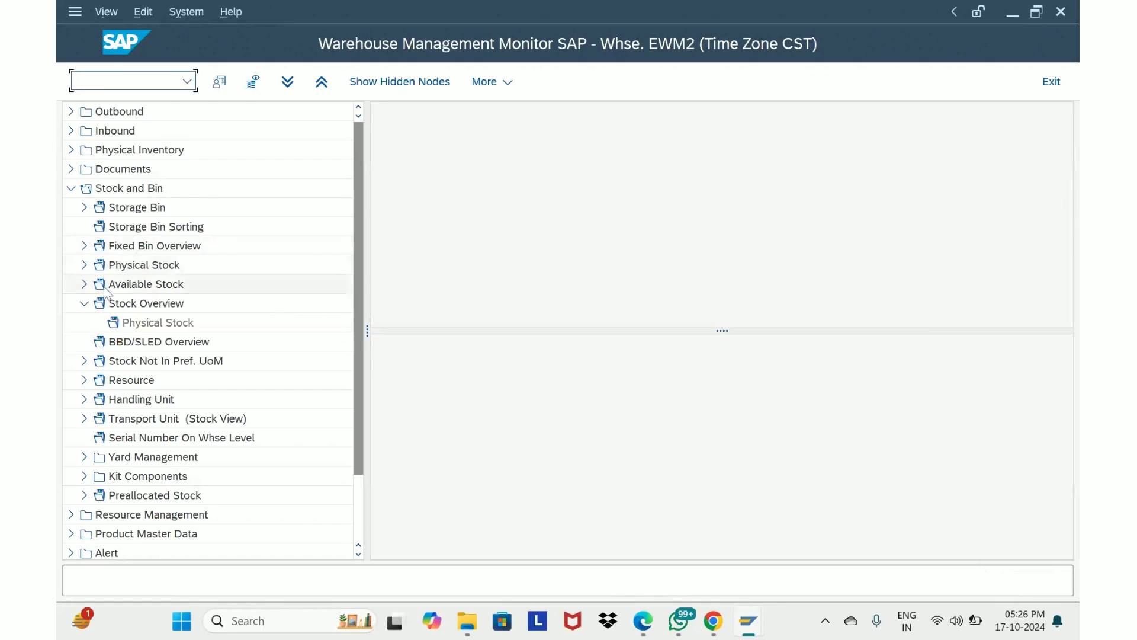
Run the monitor's stock overview for warehouse EWM2 without entering any selection criteria
double_click(119, 305)
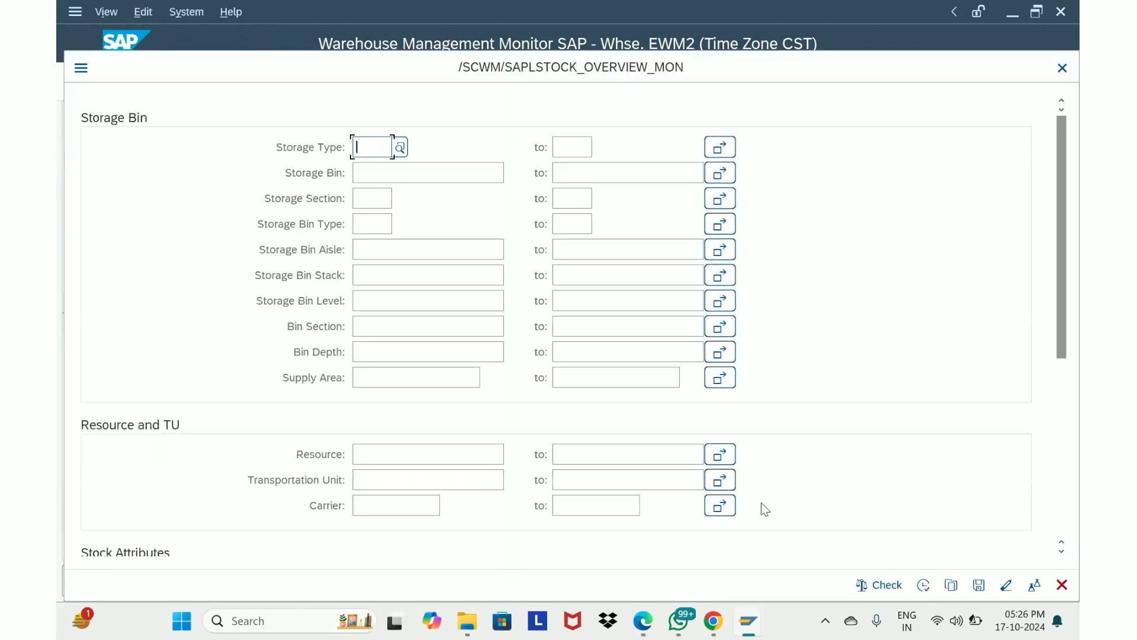
left_click(925, 585)
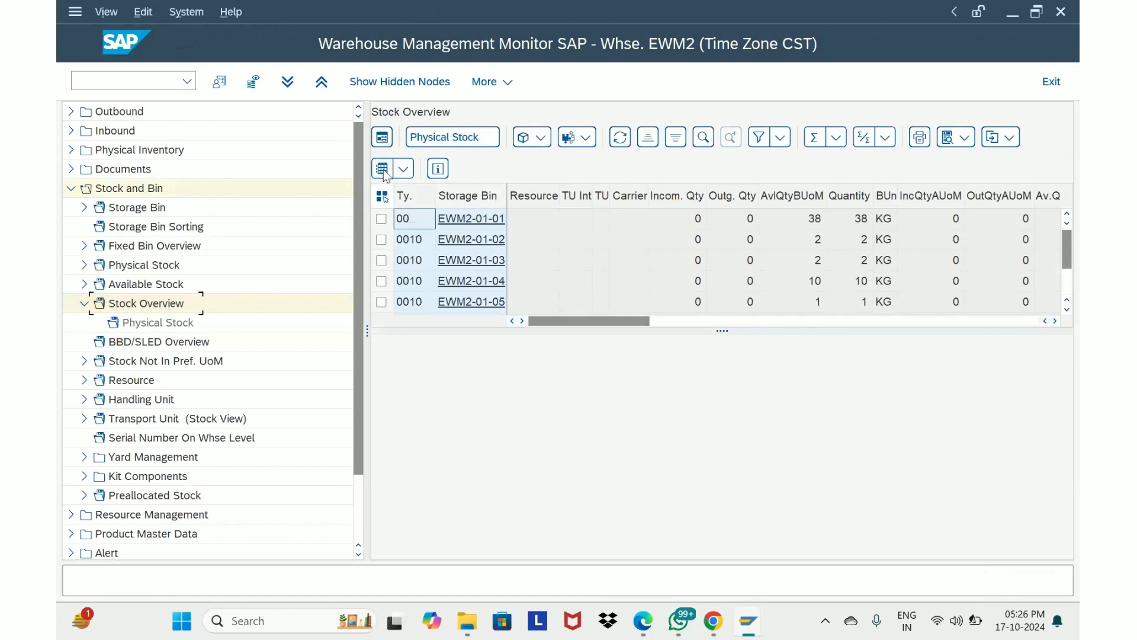
left_click(382, 170)
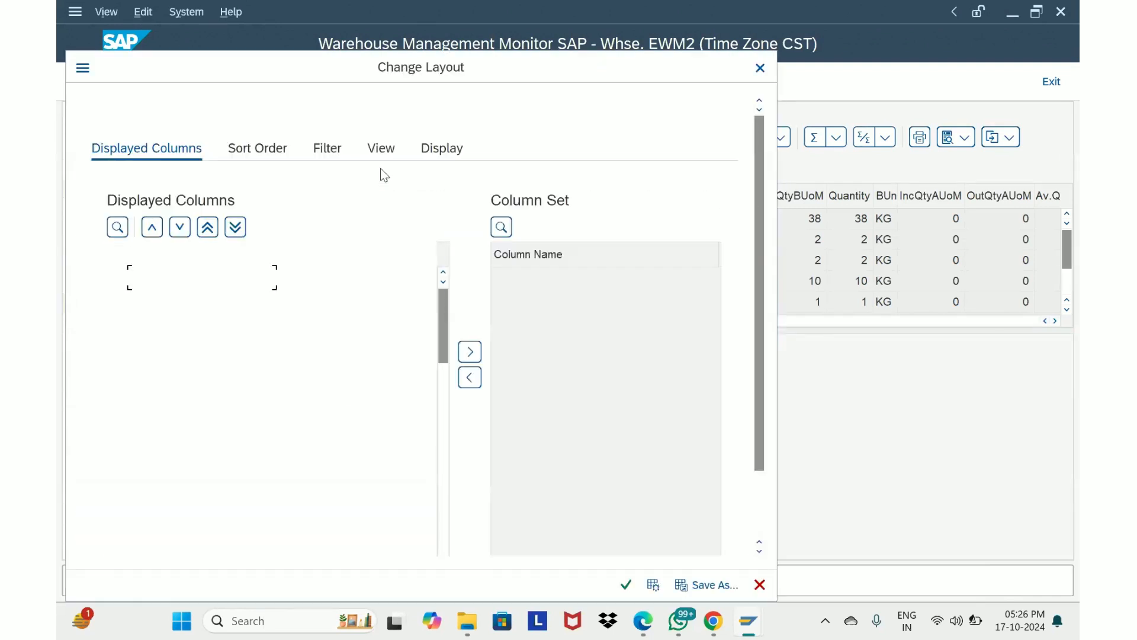
left_click(760, 68)
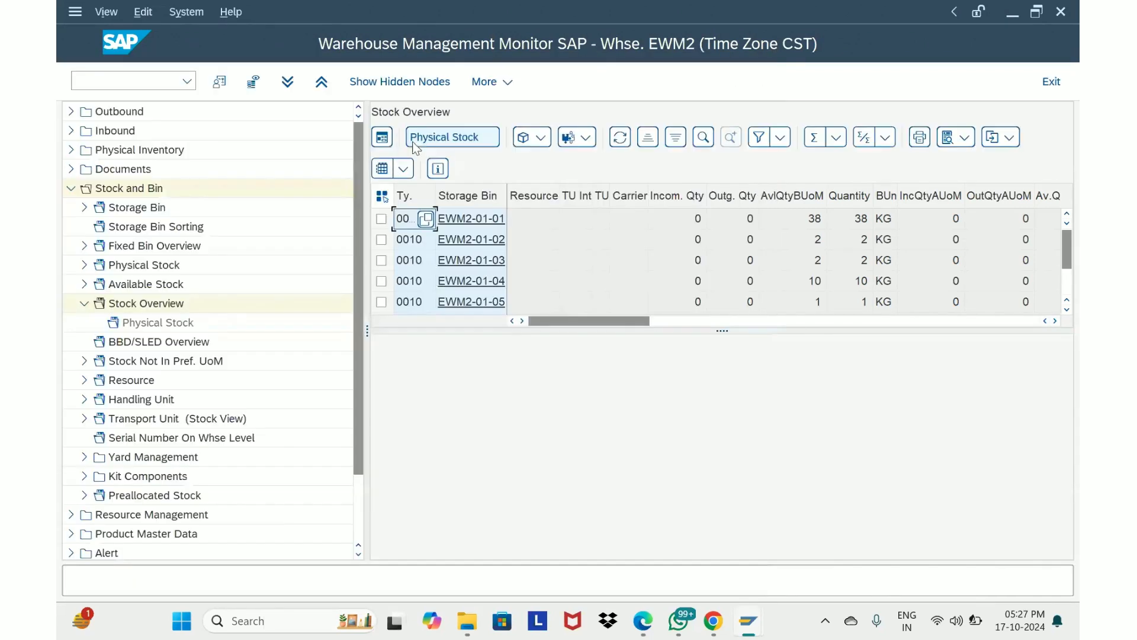
Select all listed storage bins and display their physical stock, reviewing the products and handling units in each bin
left_click(382, 196)
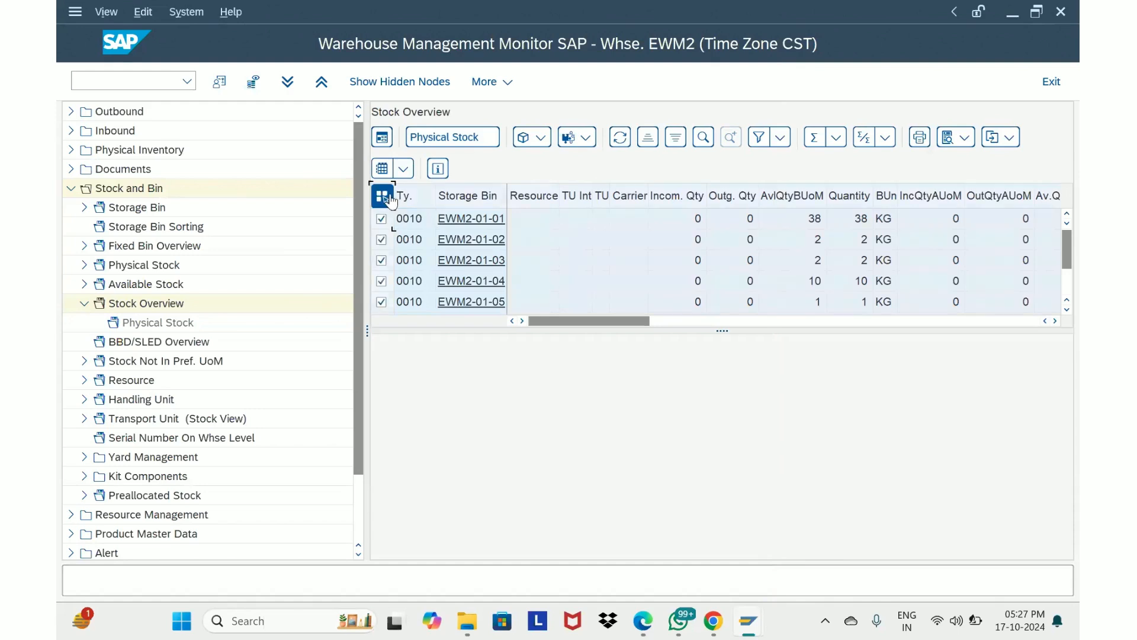
left_click(462, 136)
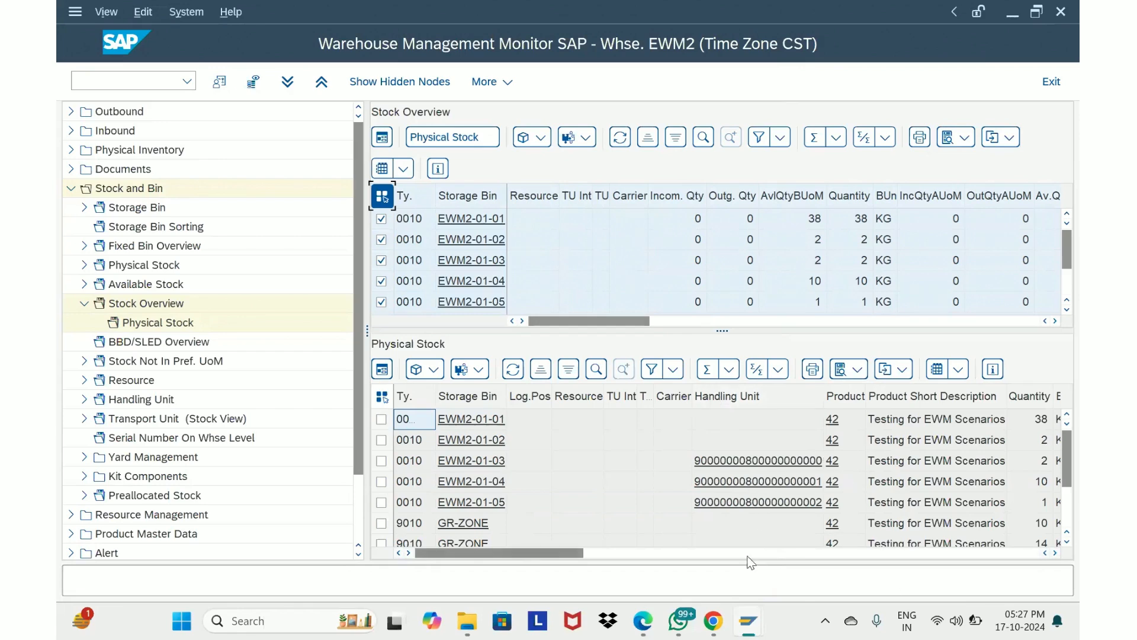
left_click_drag(568, 554, 439, 583)
left_click_drag(554, 551, 610, 552)
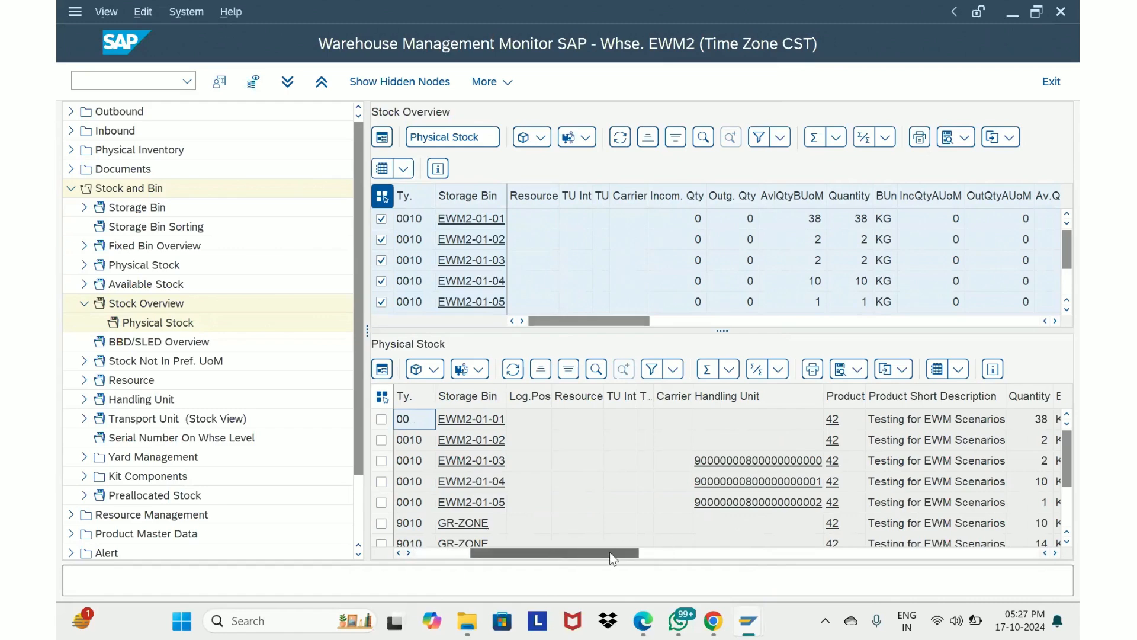